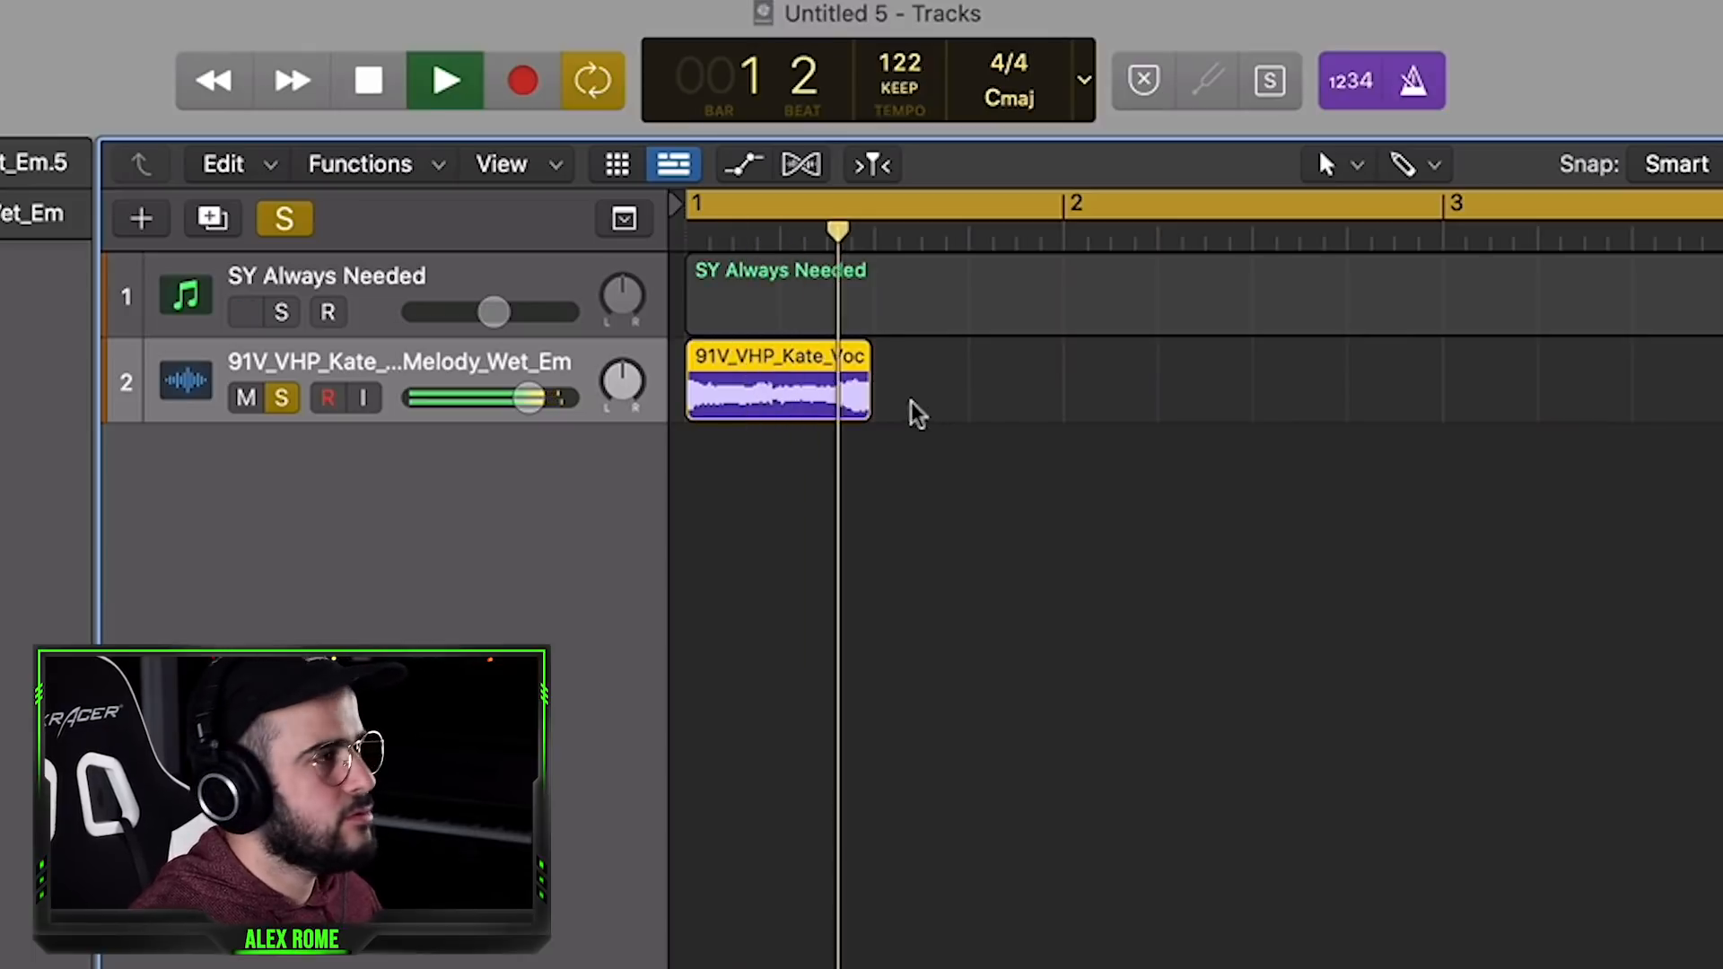
Step: Copy the vocal region to the start of bars 2, 3 and 4, and unsolo its track for playback
left_click_drag(937, 212, 980, 208)
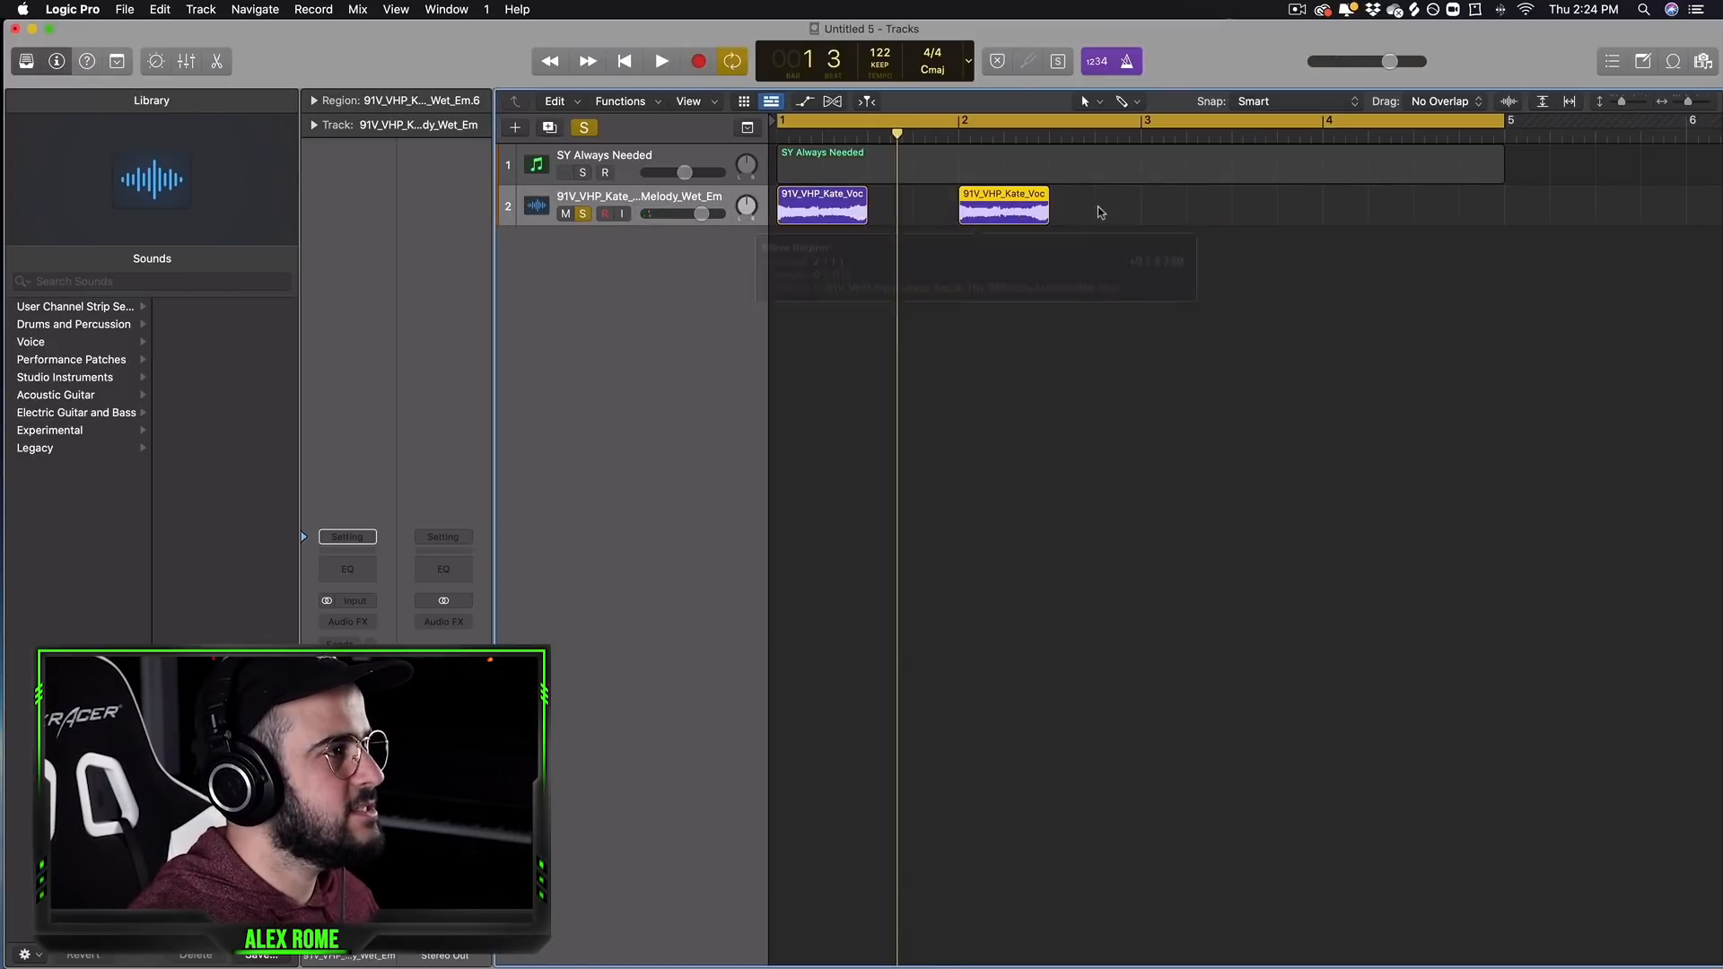
left_click_drag(1100, 216, 1189, 215)
left_click(584, 214)
key("space")
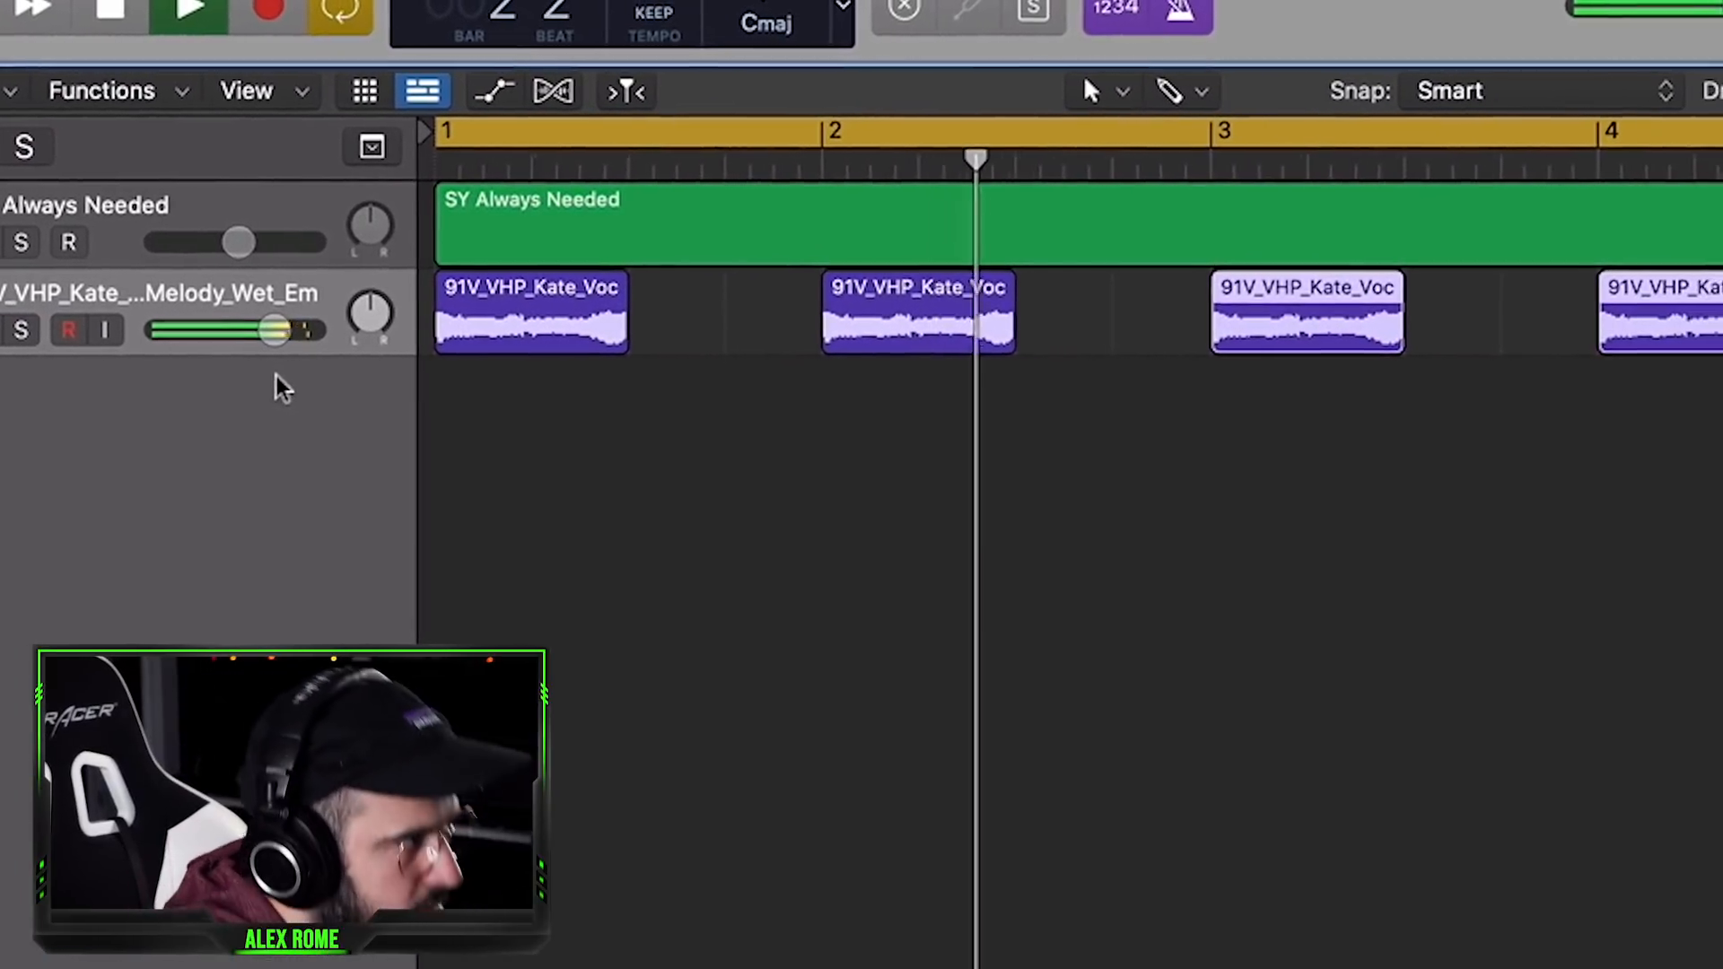
Step: Lower the vocal track's volume to -10.2 dB and open the SY Always Needed region in an enlarged piano roll, raising that track's volume slightly
left_click_drag(180, 326, 168, 326)
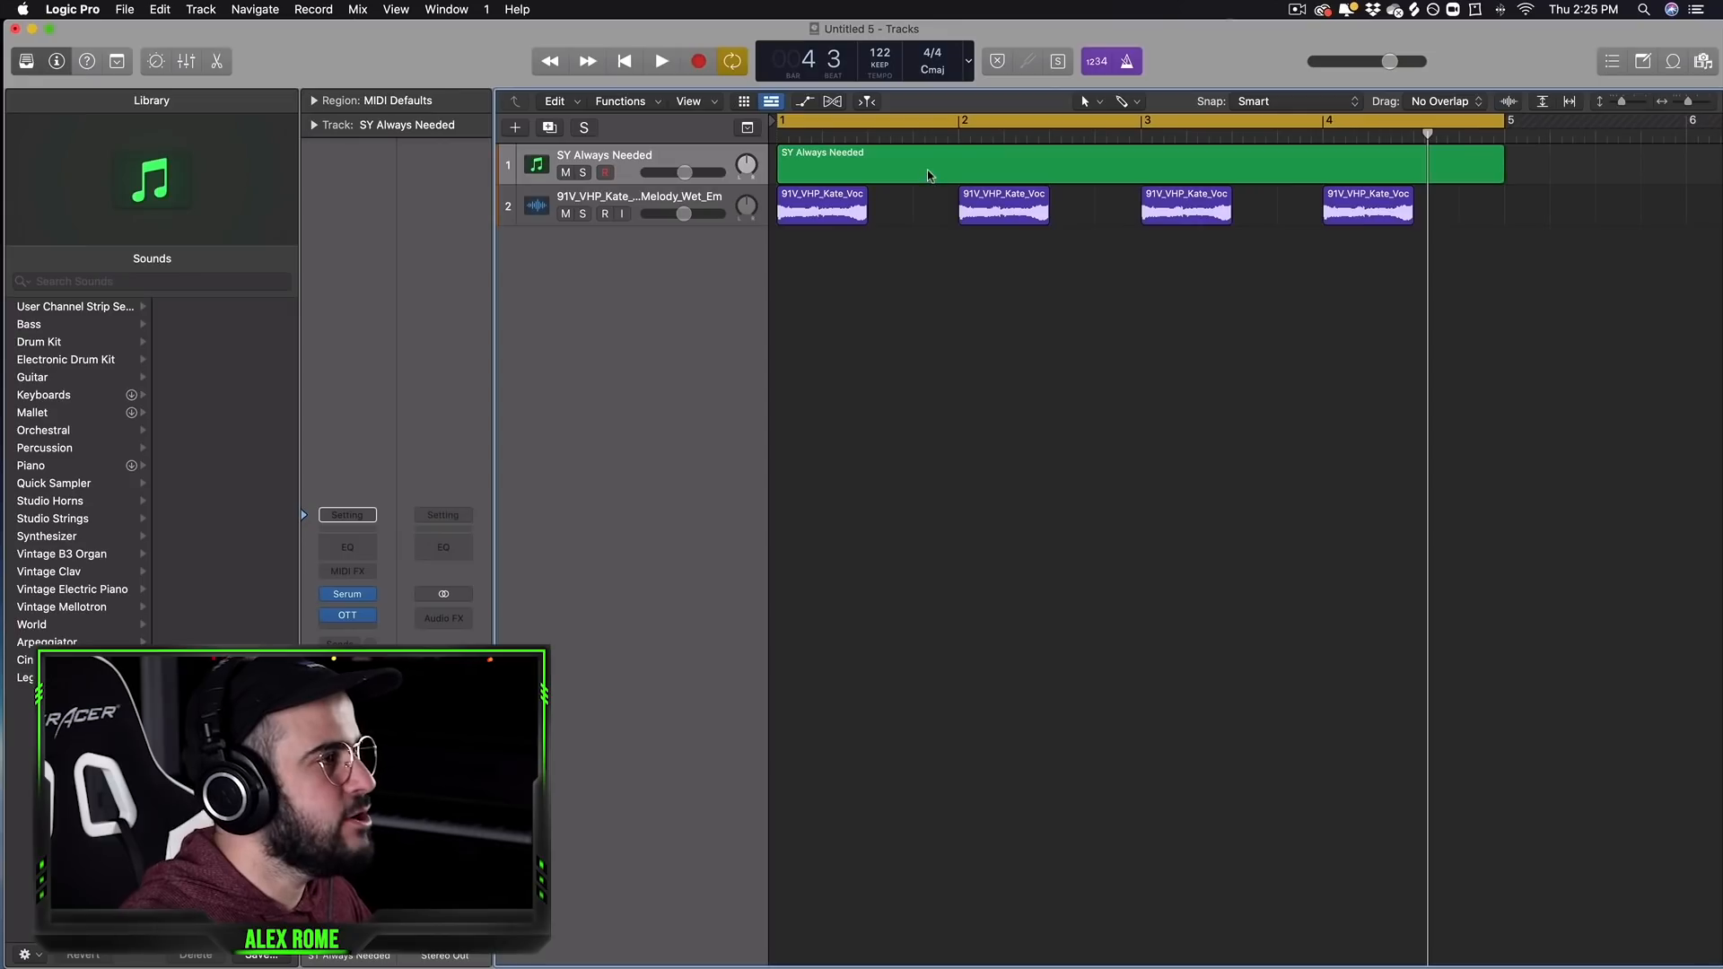
double_click(929, 175)
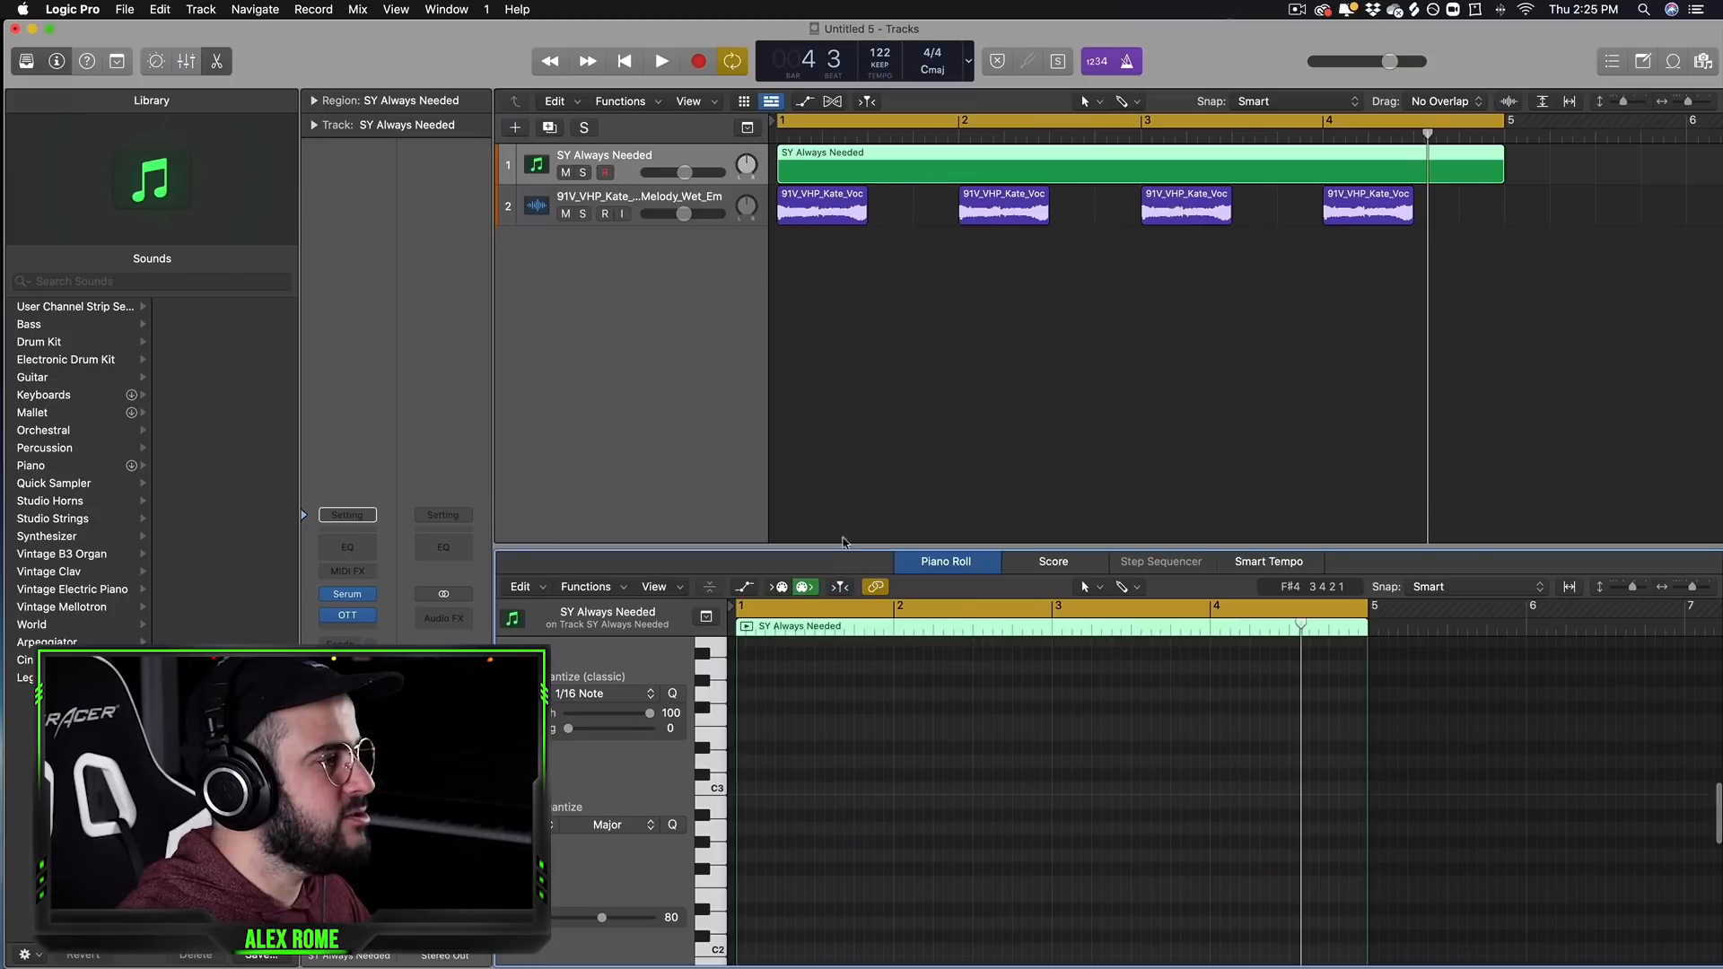
left_click_drag(824, 545, 823, 322)
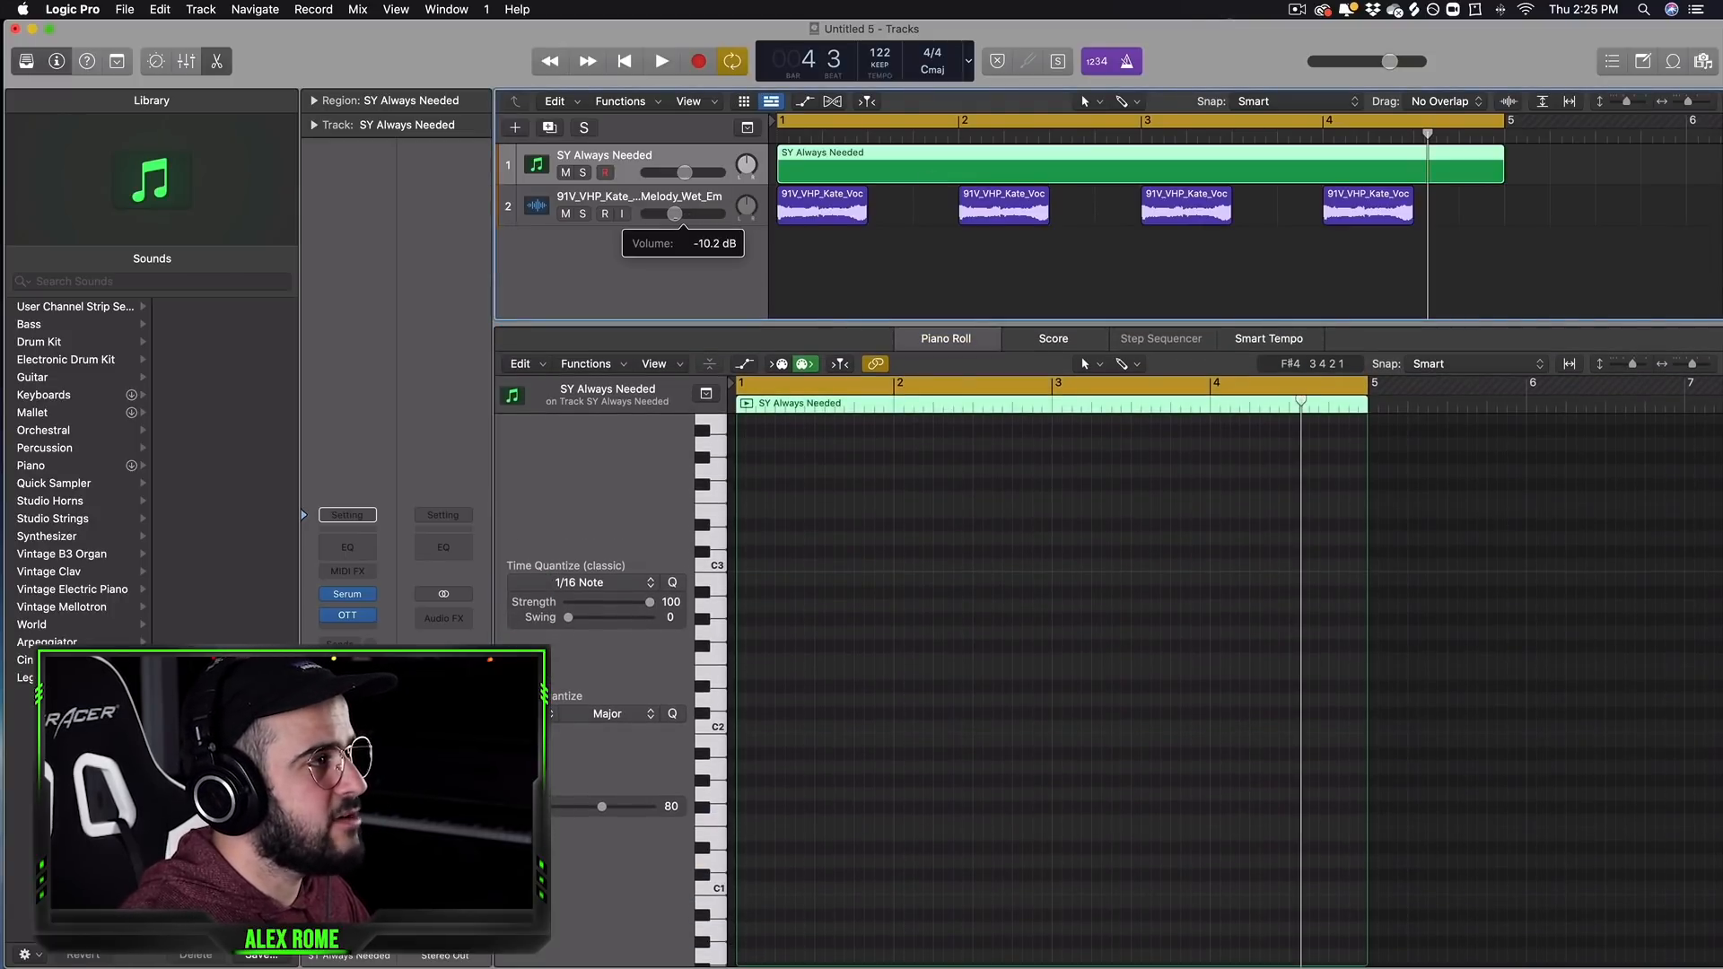
left_click_drag(685, 173, 703, 179)
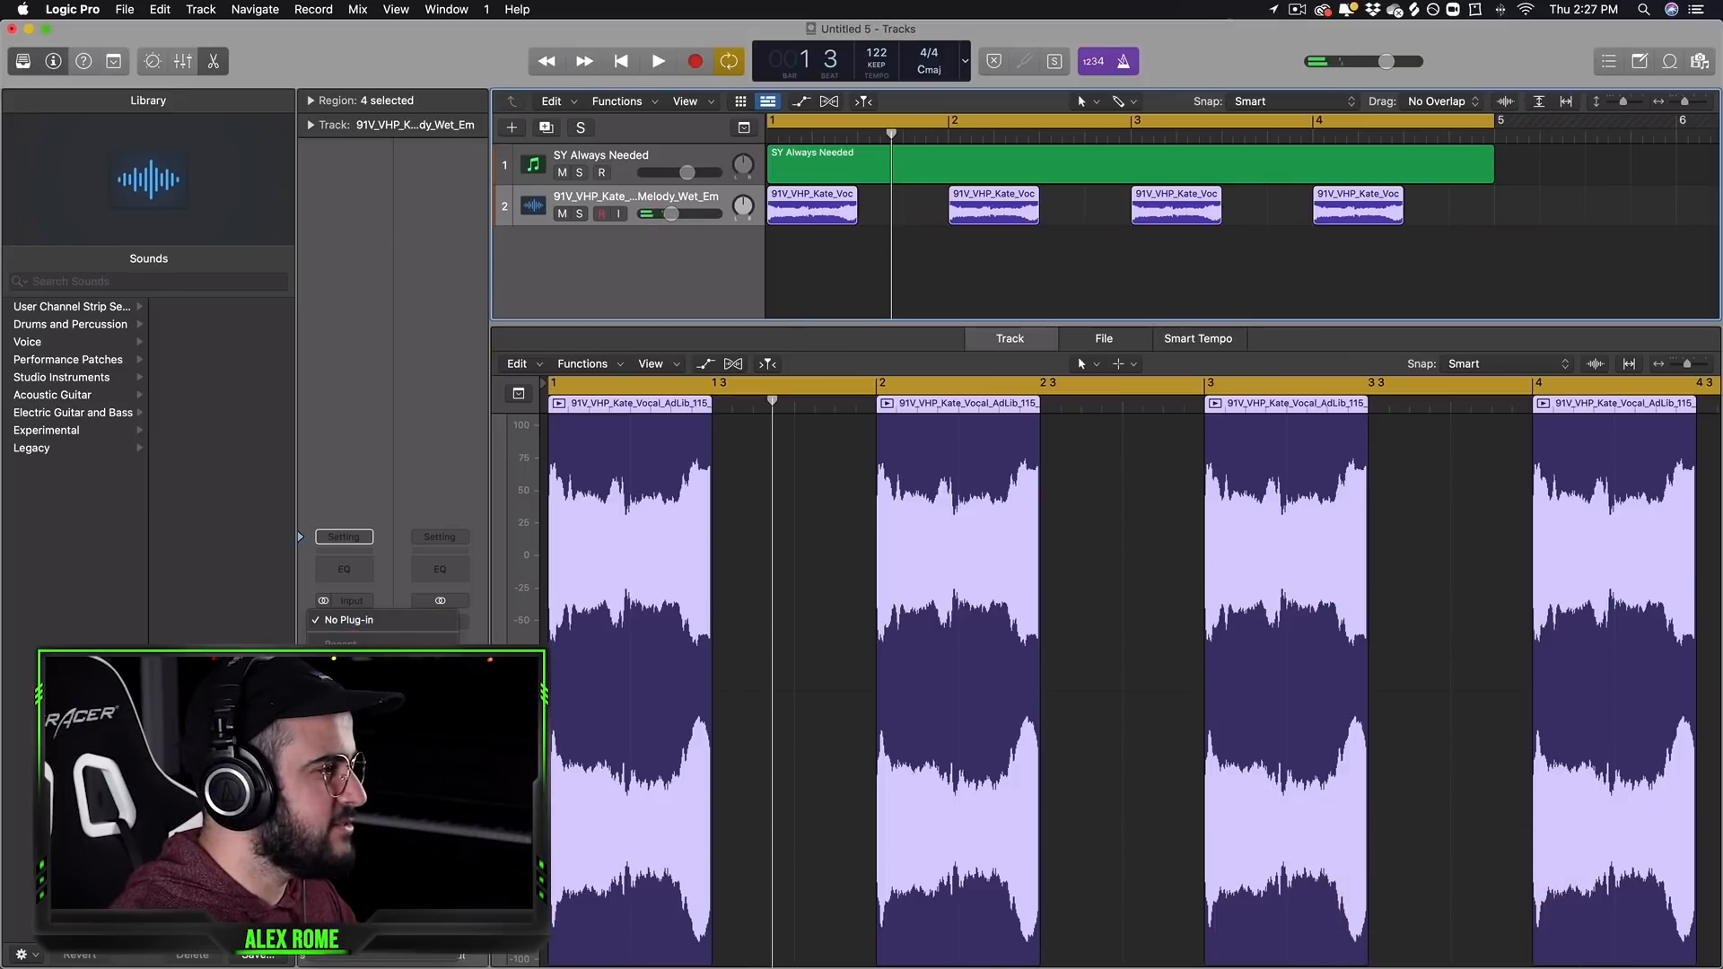
Step: Insert a stereo ValhallaVintageVerb on the vocal track, with the mix at about 29% and the mode set to Plate
mouse_move(410, 956)
mouse_move(592, 882)
mouse_move(727, 887)
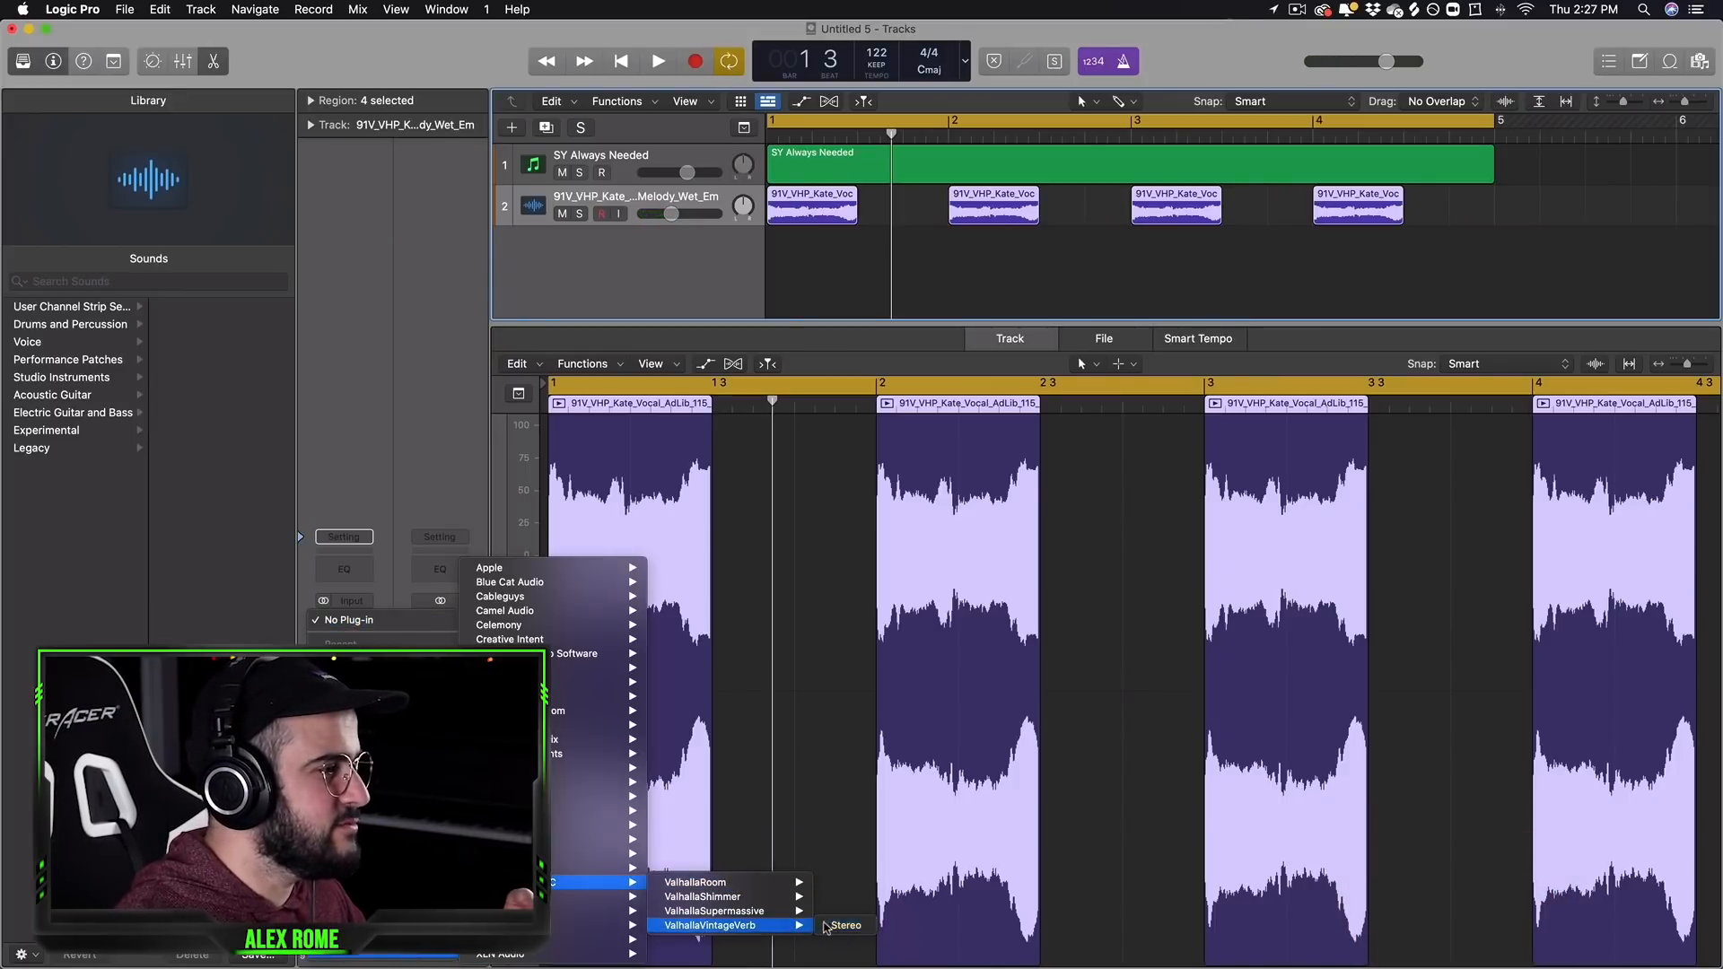
left_click(844, 926)
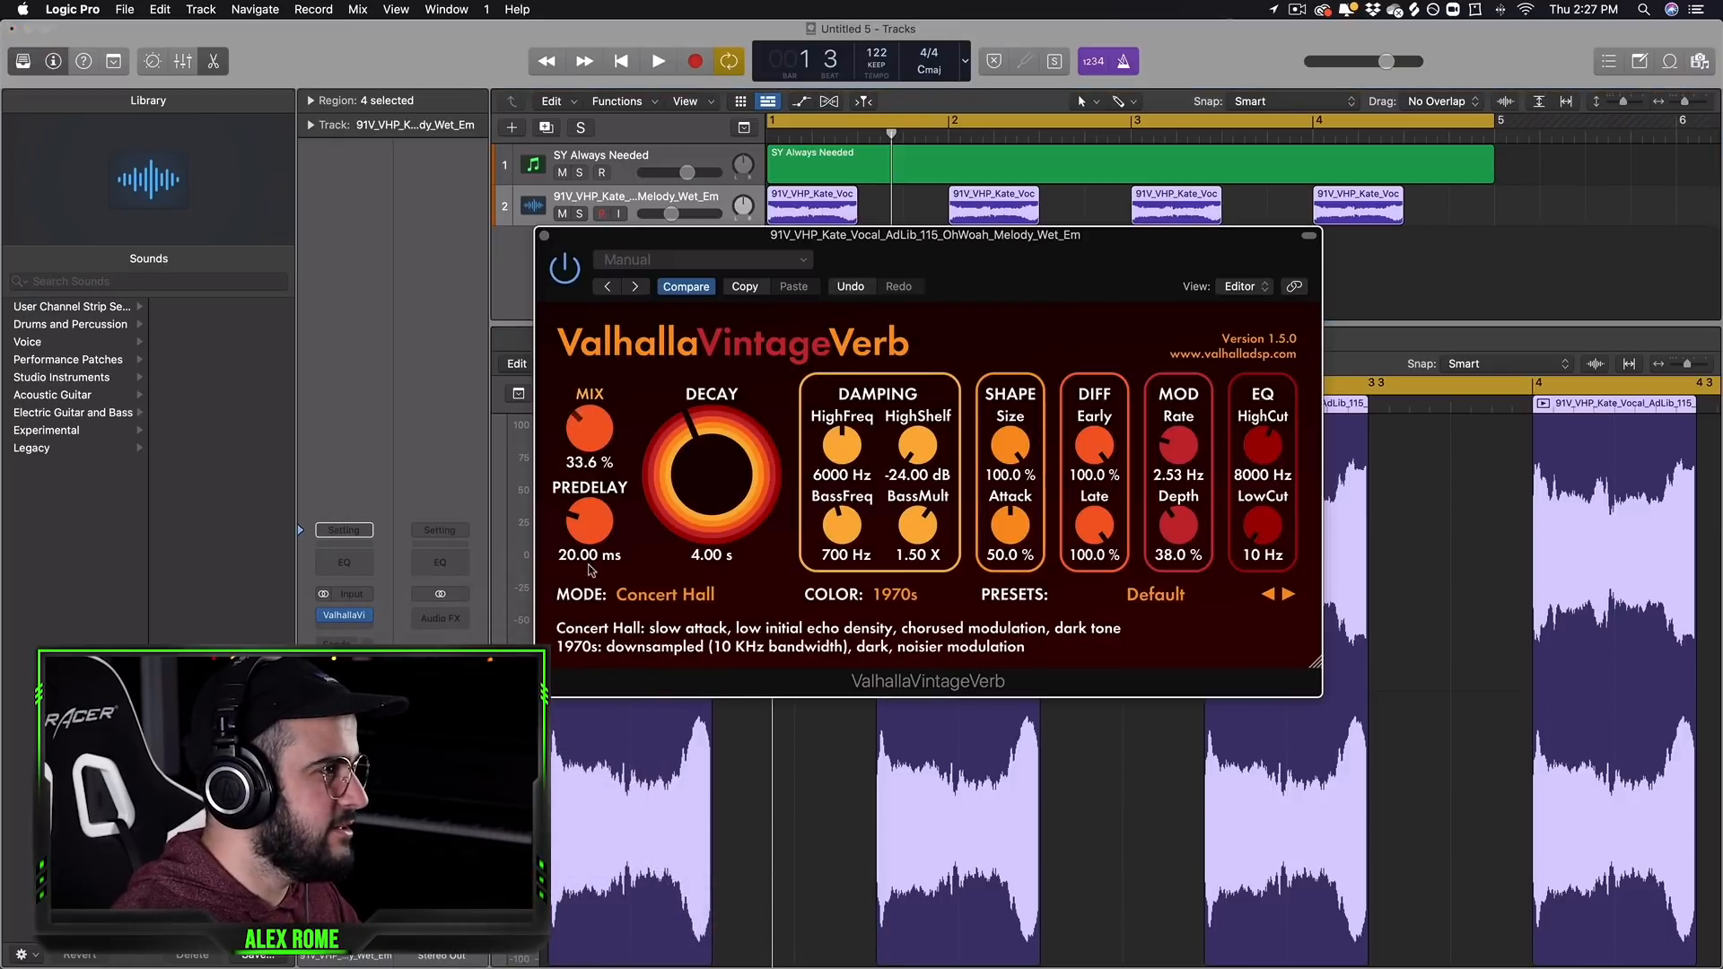
left_click(696, 599)
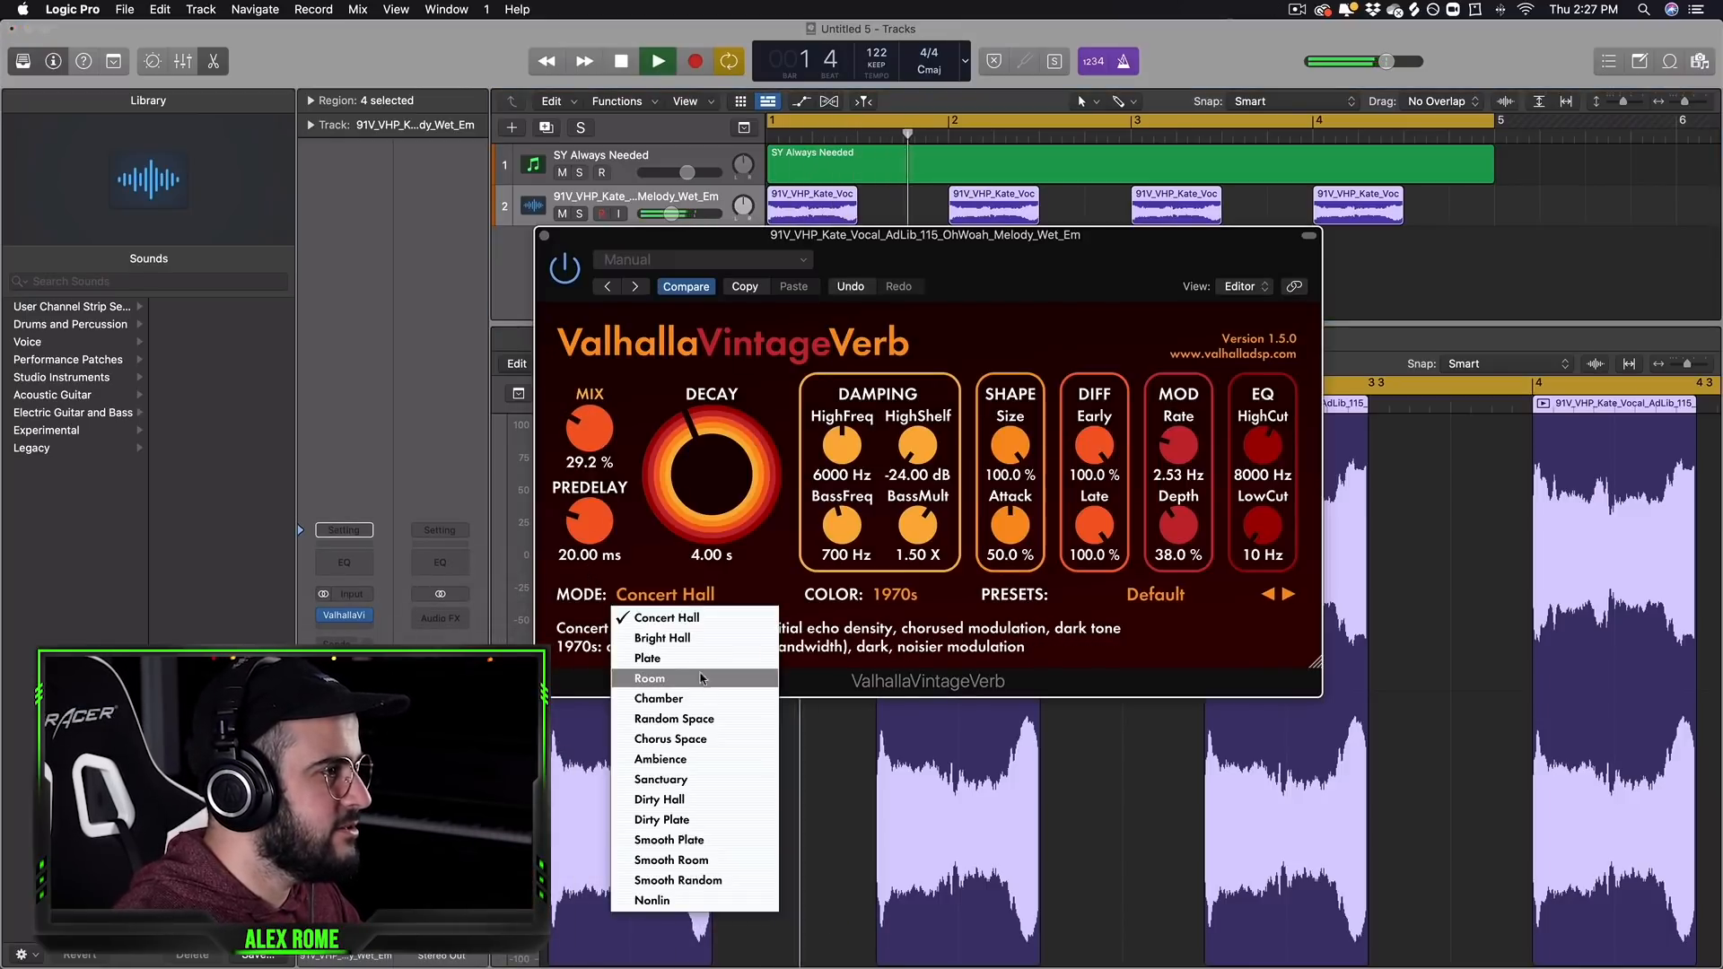
left_click(668, 658)
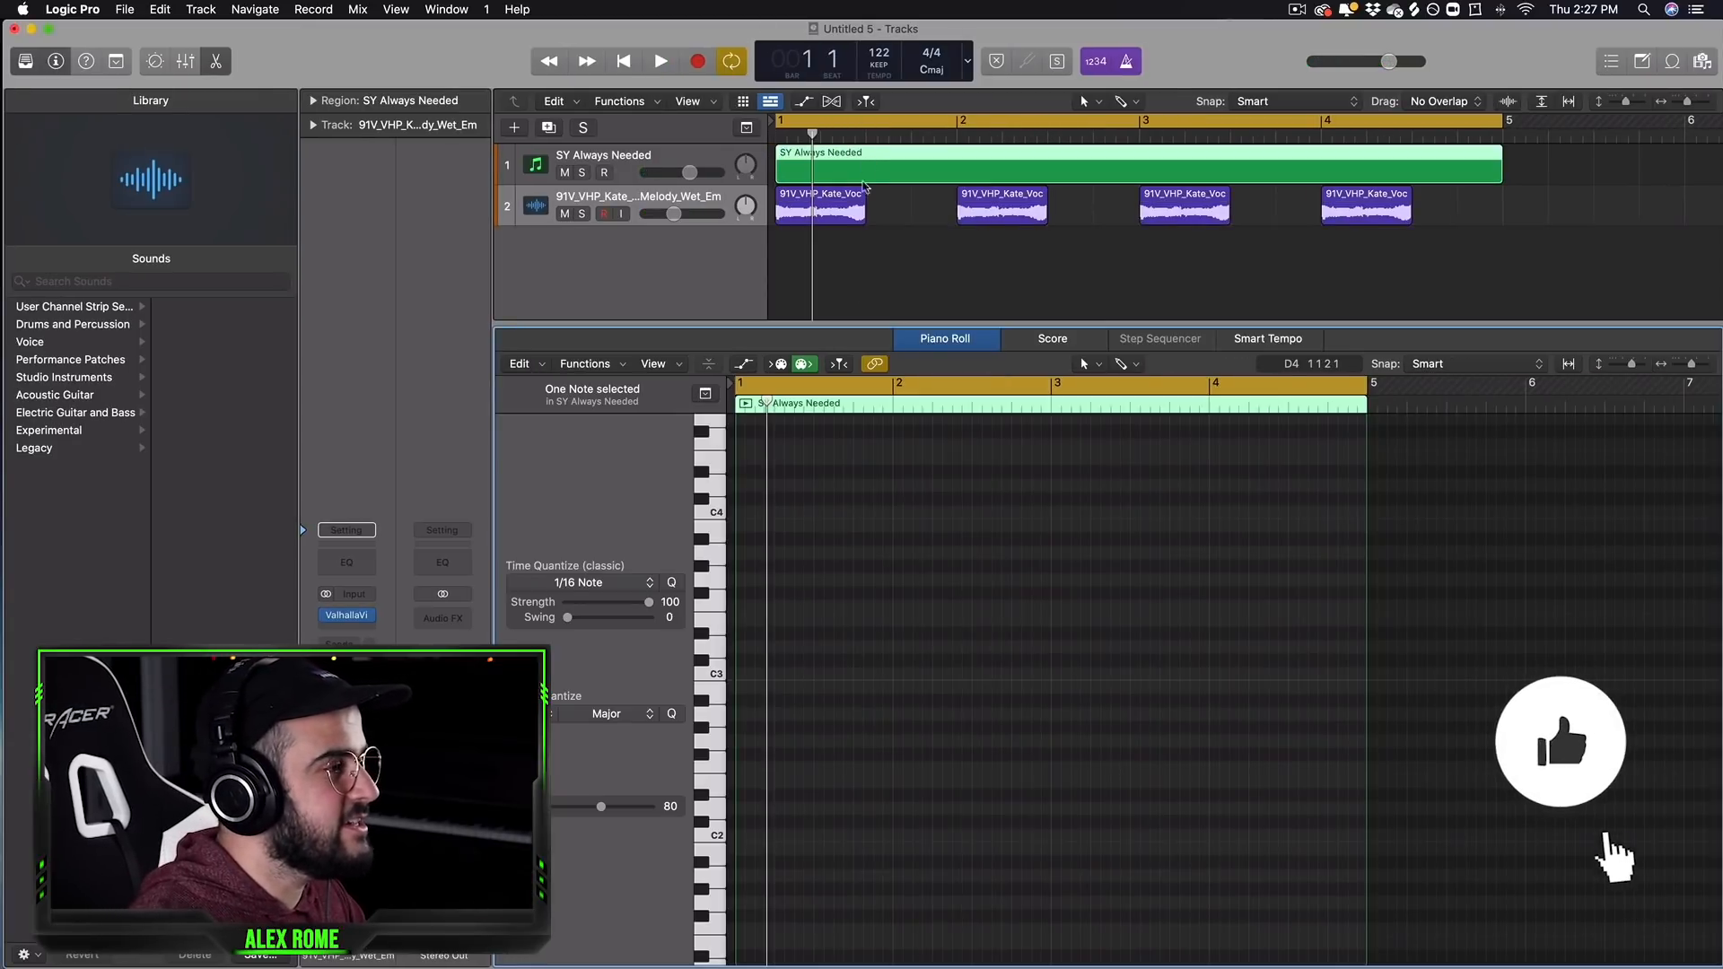
Step: Add a two-bar E2 note starting at bar 1 in the SY Always Needed region
left_click(747, 619)
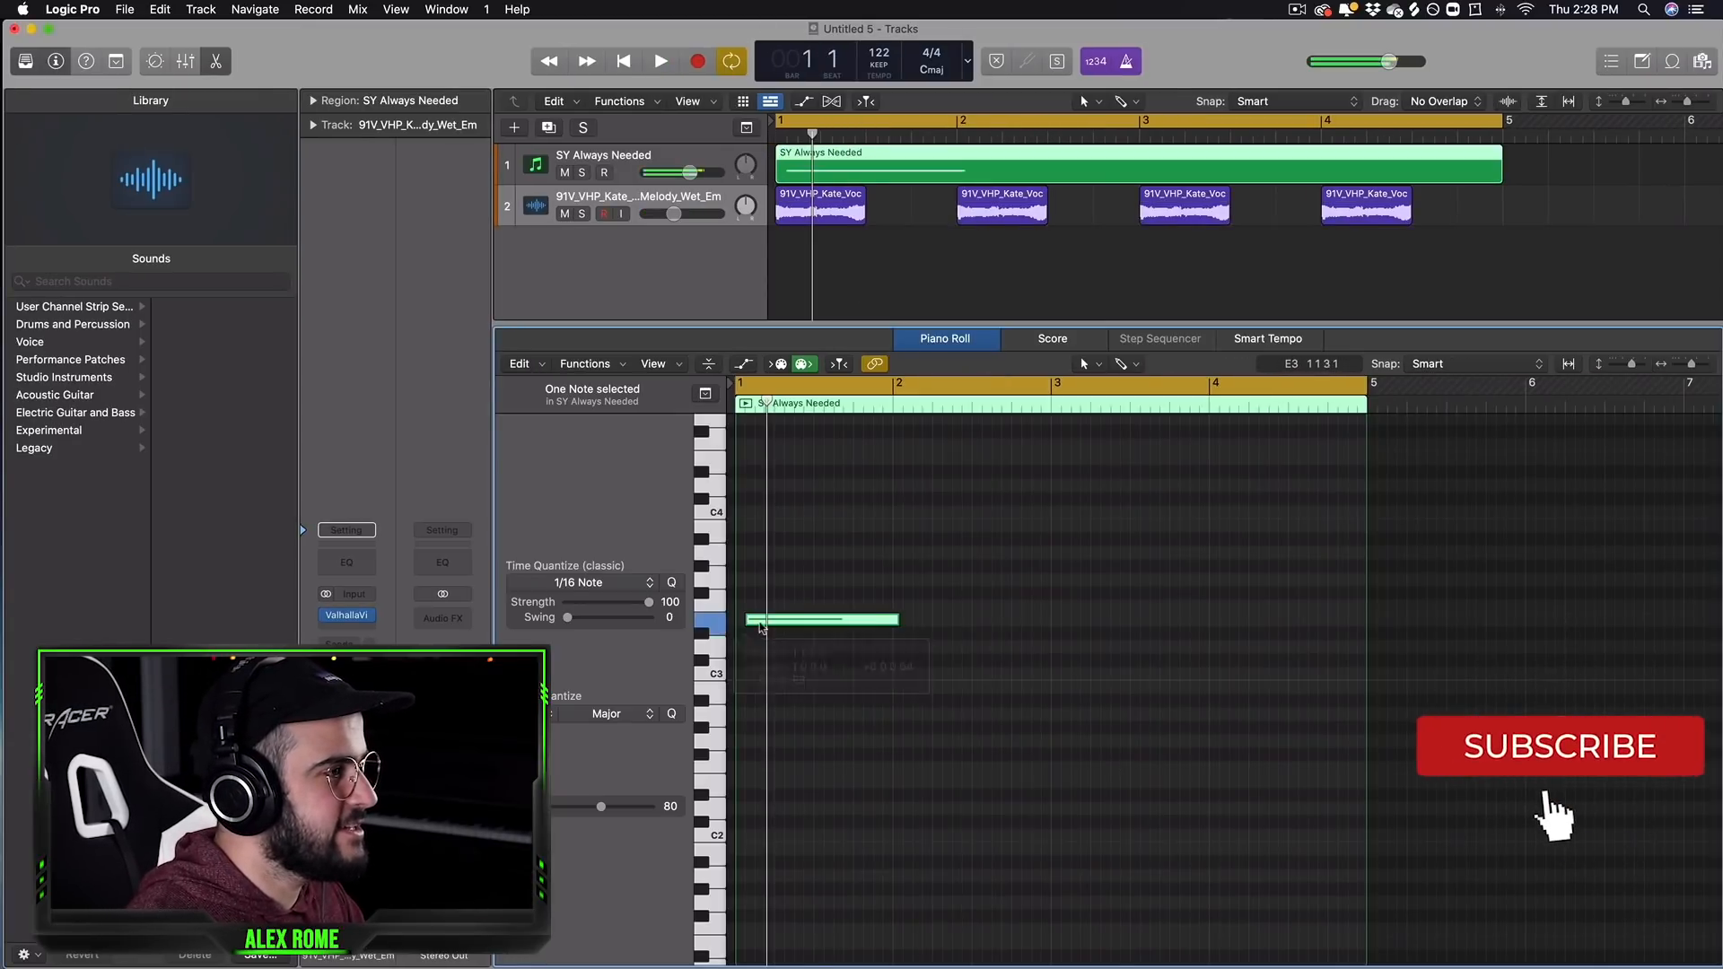
left_click_drag(889, 620, 1049, 621)
left_click_drag(849, 629, 873, 790)
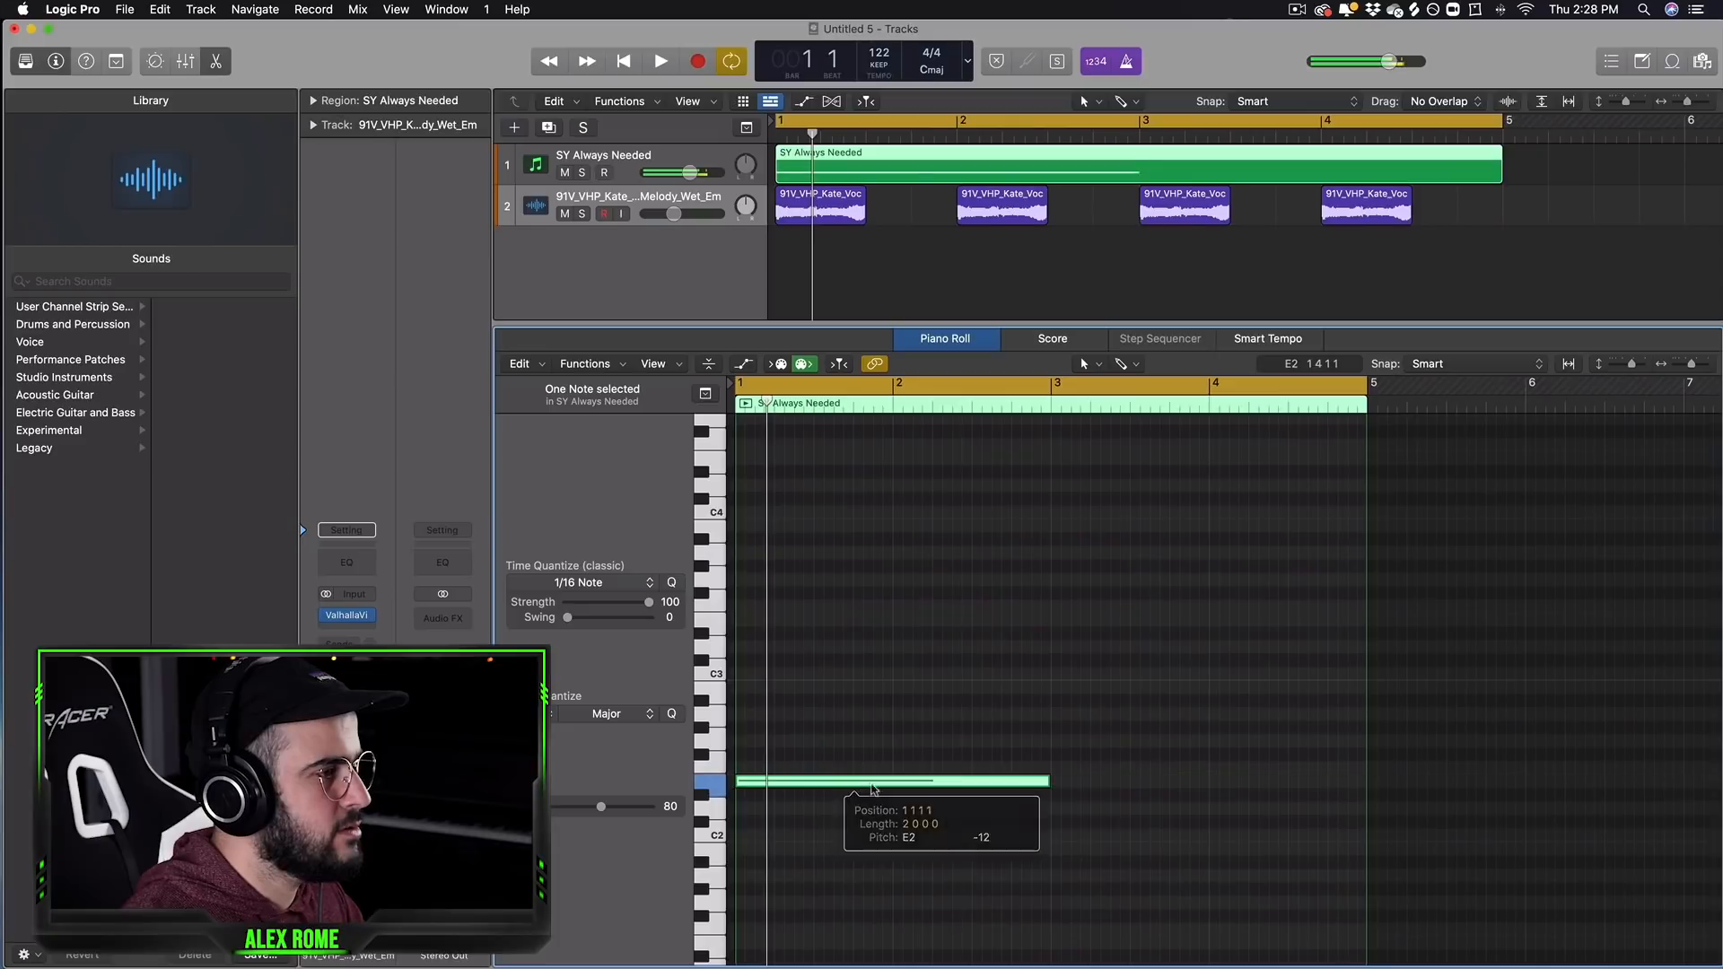
Step: Add a one-bar A1 note at bar 3 and a one-bar C2 note at bar 4
left_click(1056, 862)
left_click_drag(1095, 869, 1223, 880)
left_click_drag(1362, 877, 1209, 877)
left_click(1217, 836)
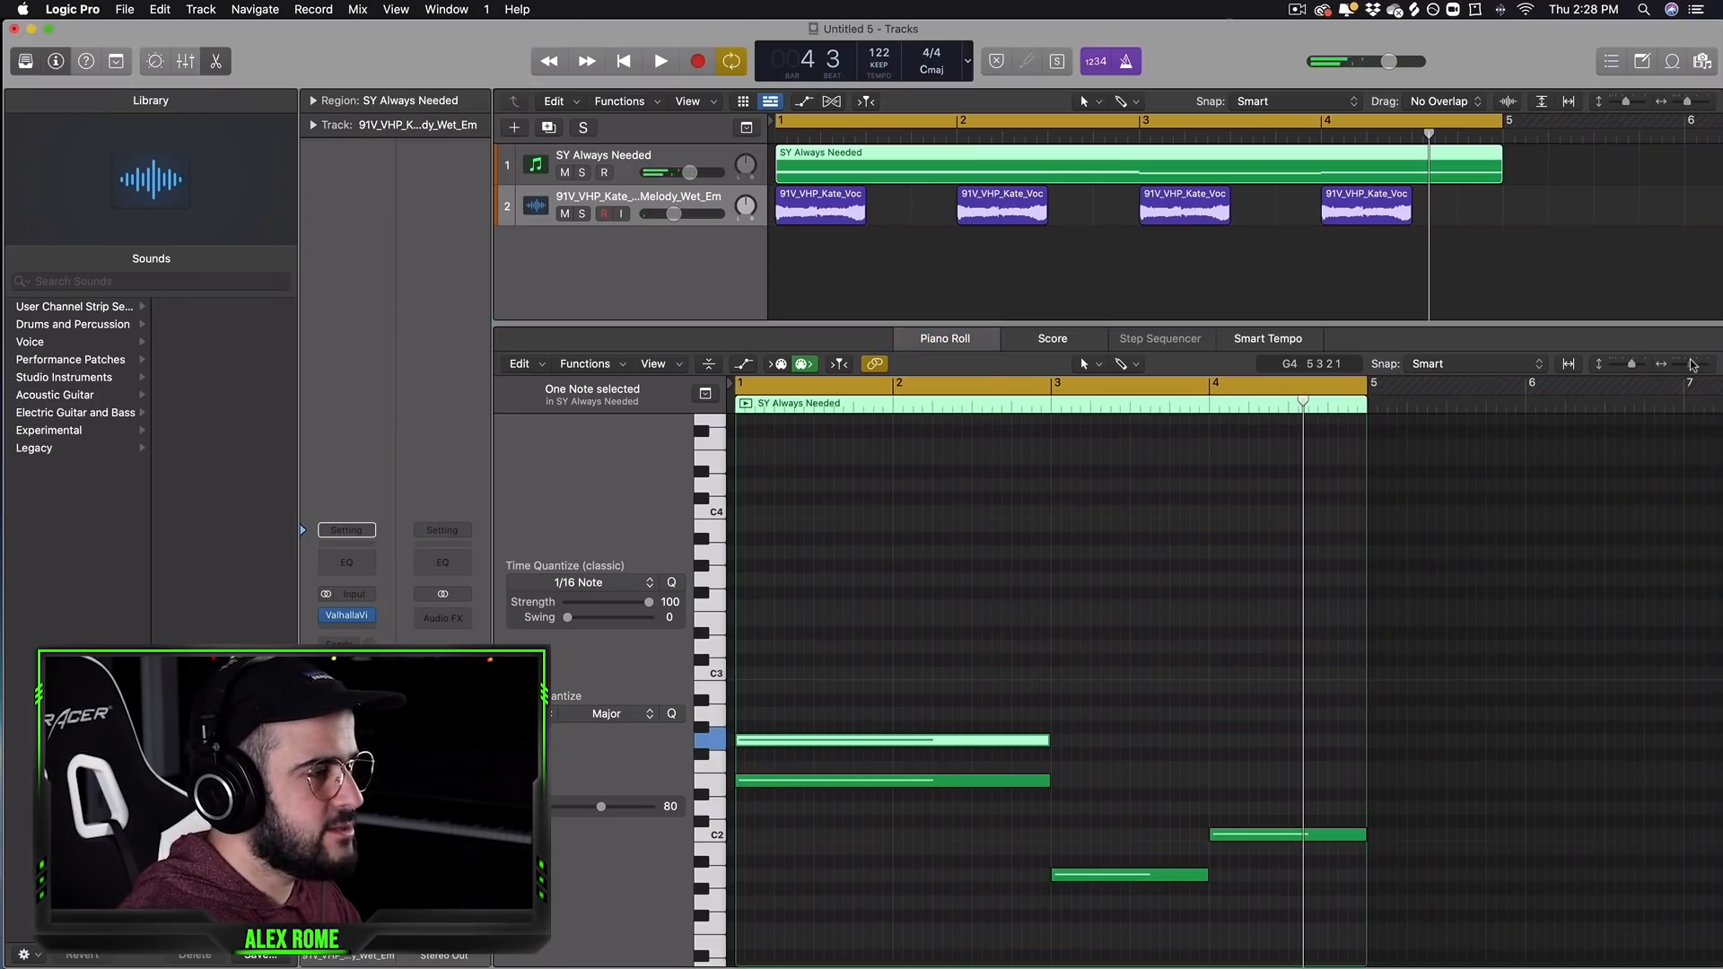
Step: Select all four notes in the synth region and transpose them up one octave
scroll(1547, 903, "up", 5)
left_click_drag(1548, 903, 755, 627)
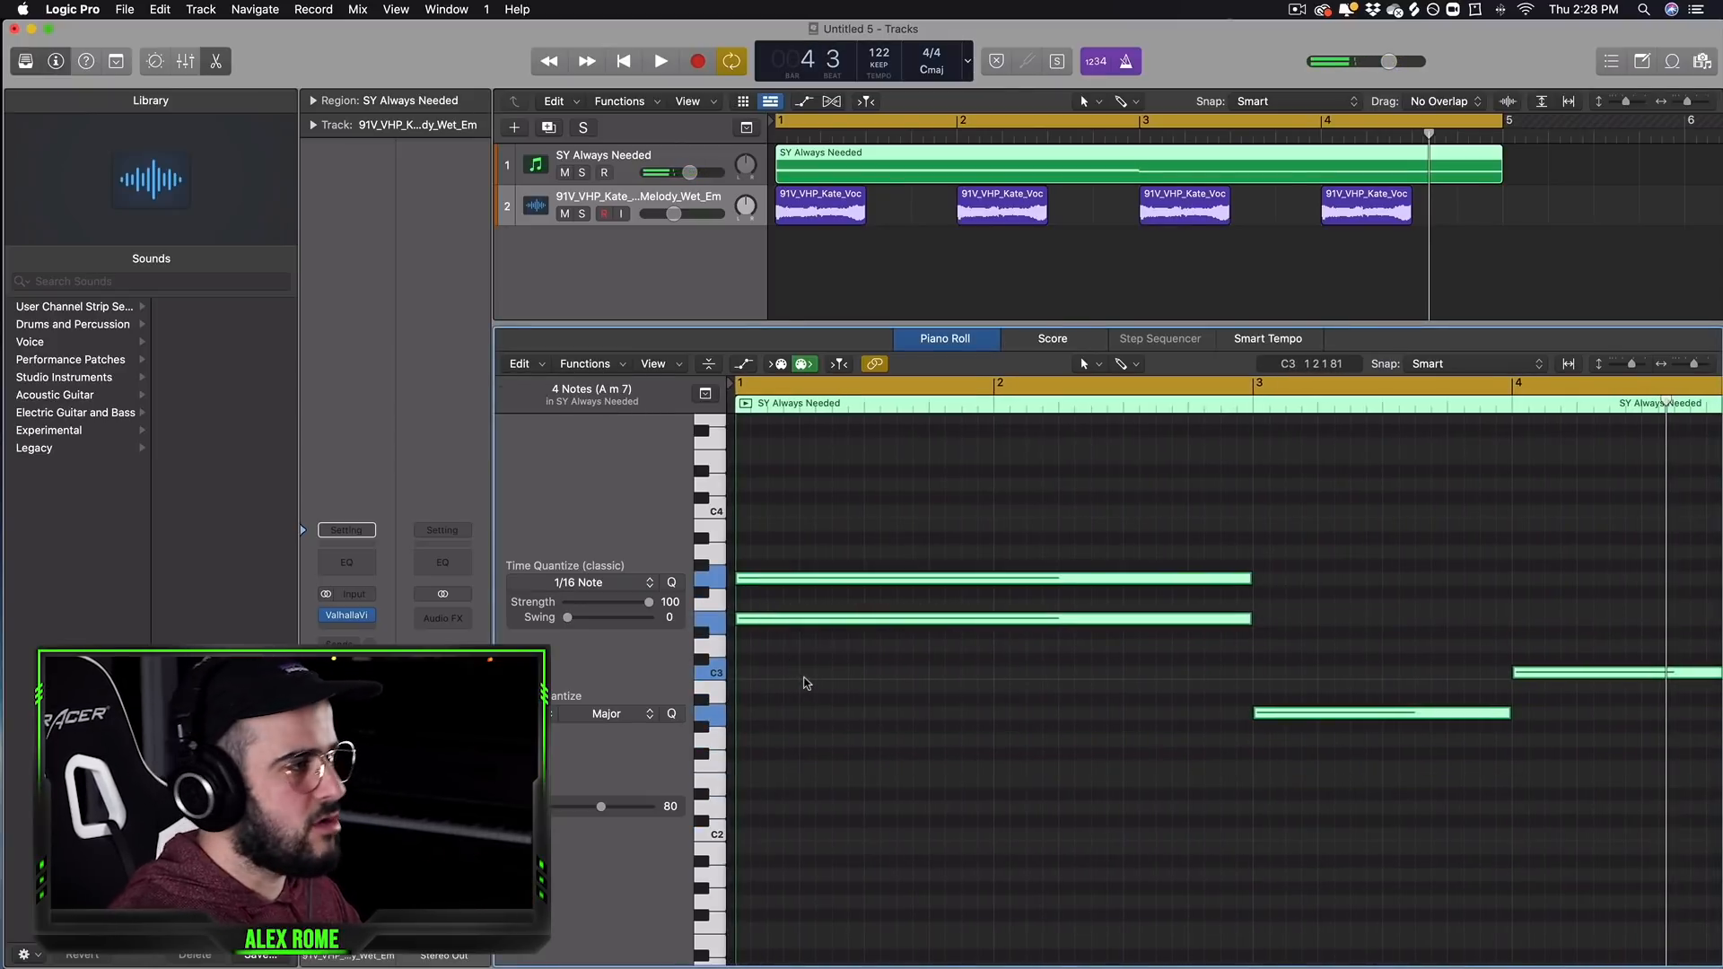
left_click(794, 657)
Step: Stagger the first chord's upper notes by starting them slightly late, with G3 beginning at about 1 1 1 81, and audition it
left_click_drag(741, 582, 744, 586)
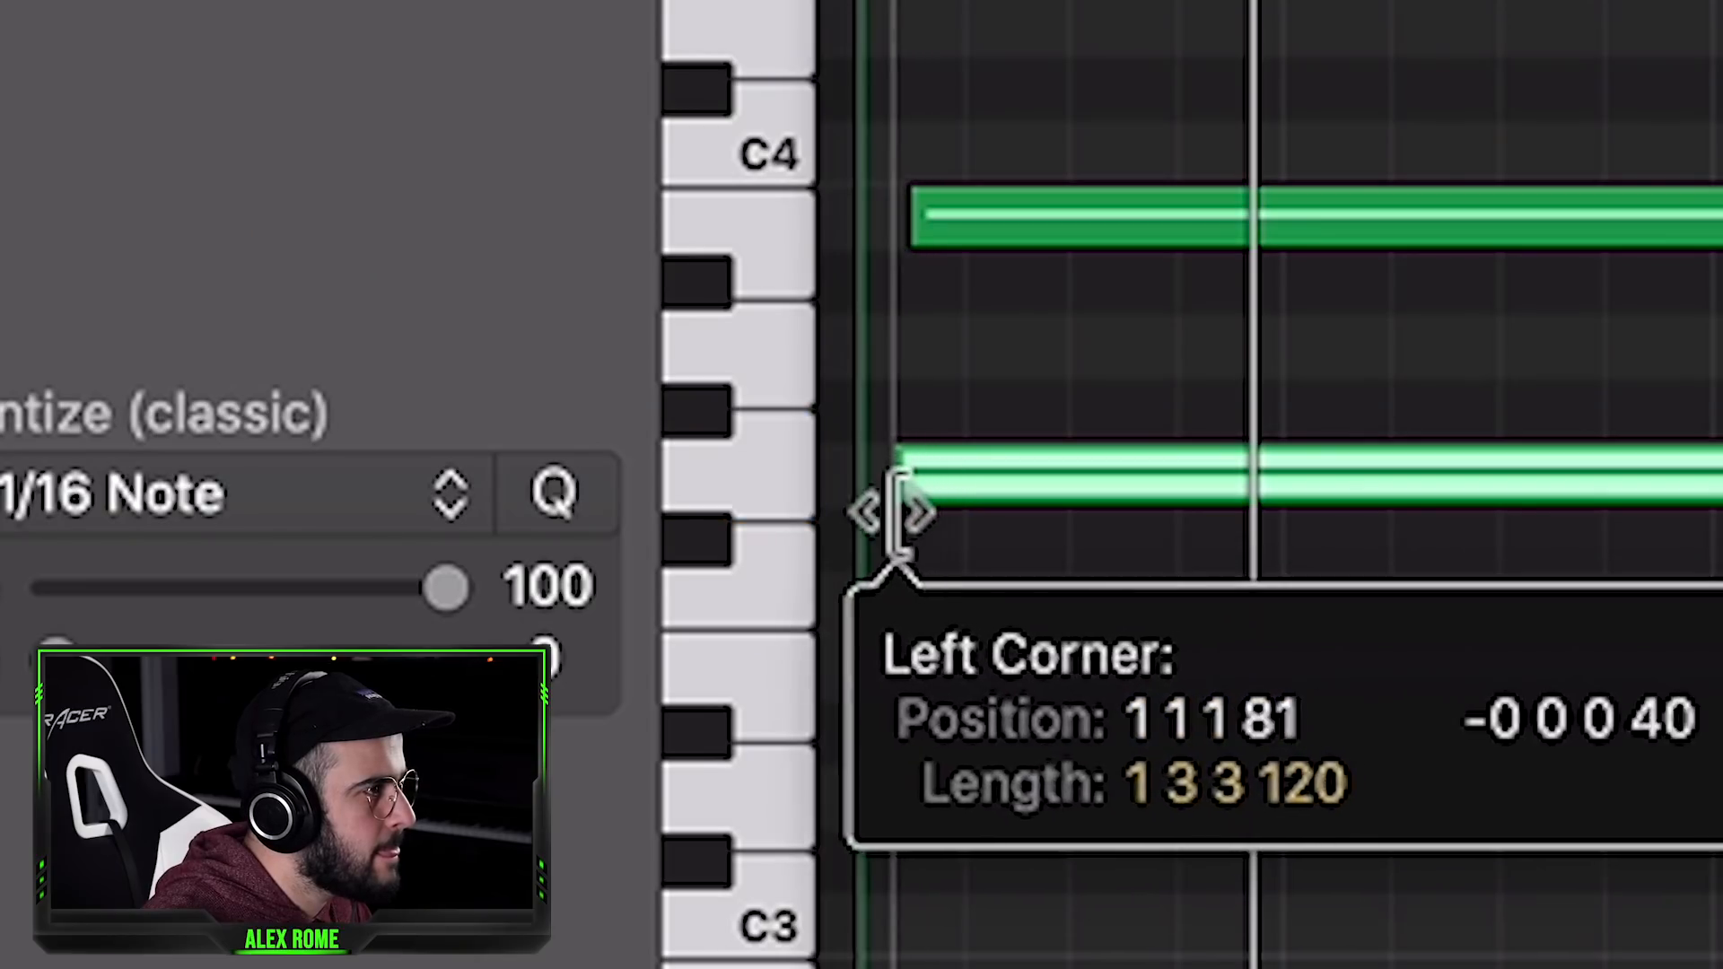
left_click_drag(898, 516, 894, 513)
key("space")
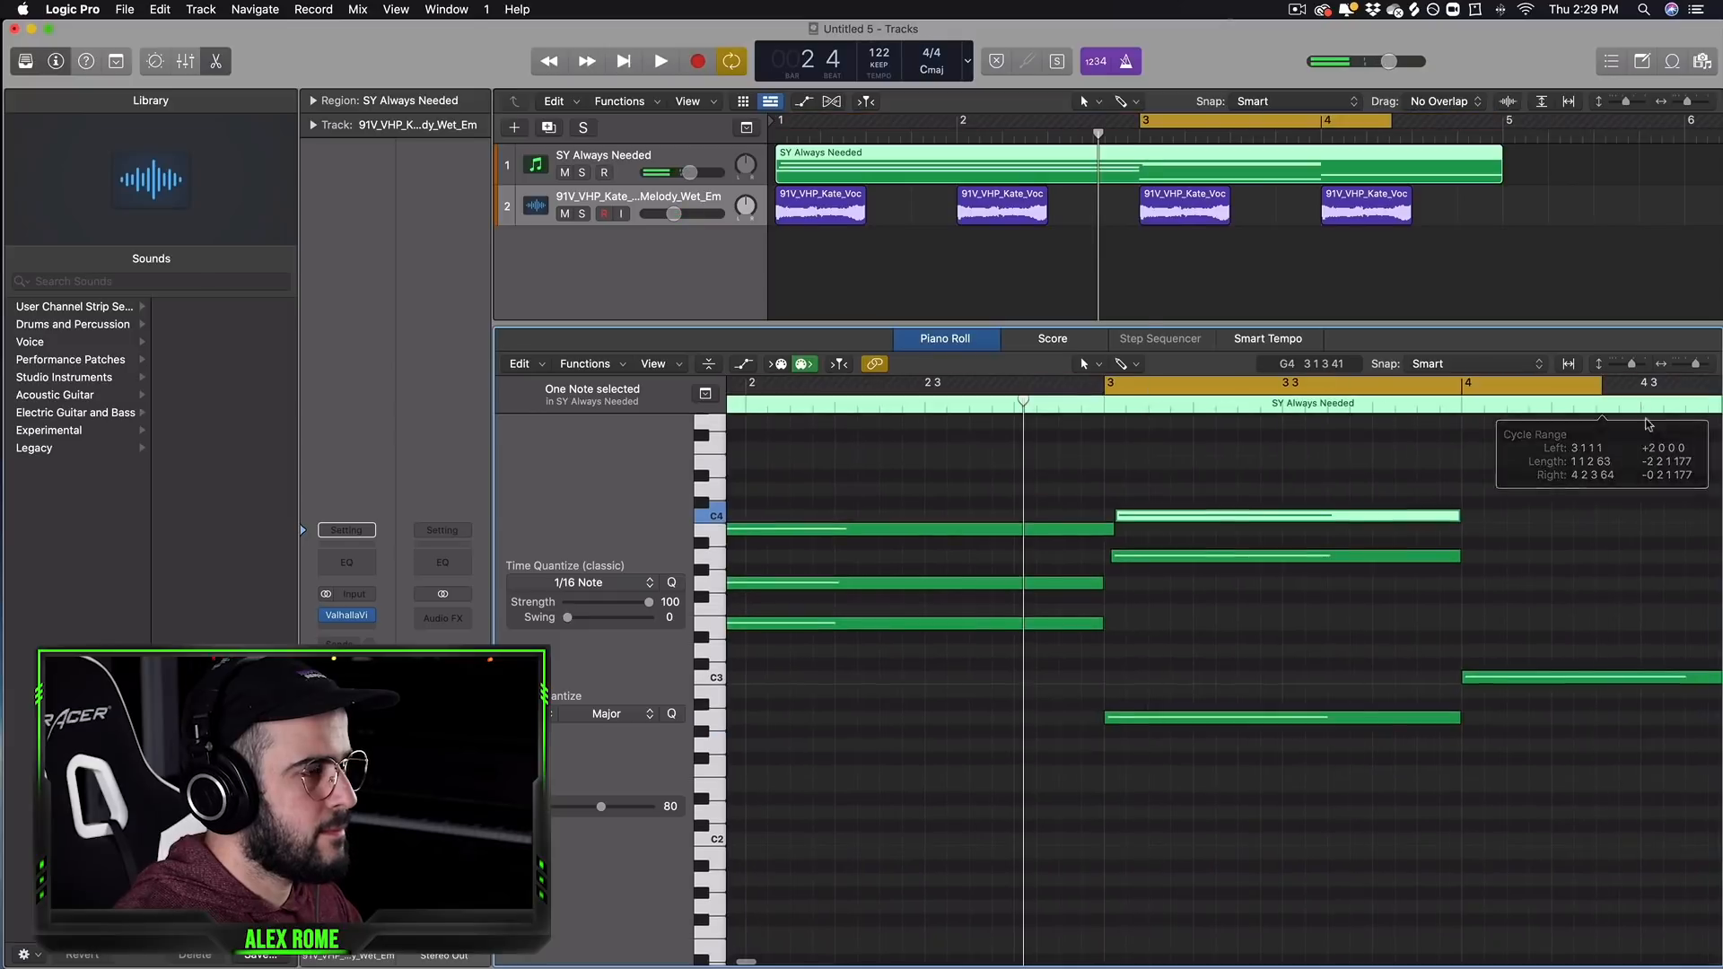
Step: Start the C4 note of the bar 4 chord slightly late while listening to the progression
key("space")
scroll(1486, 520, "right", 6)
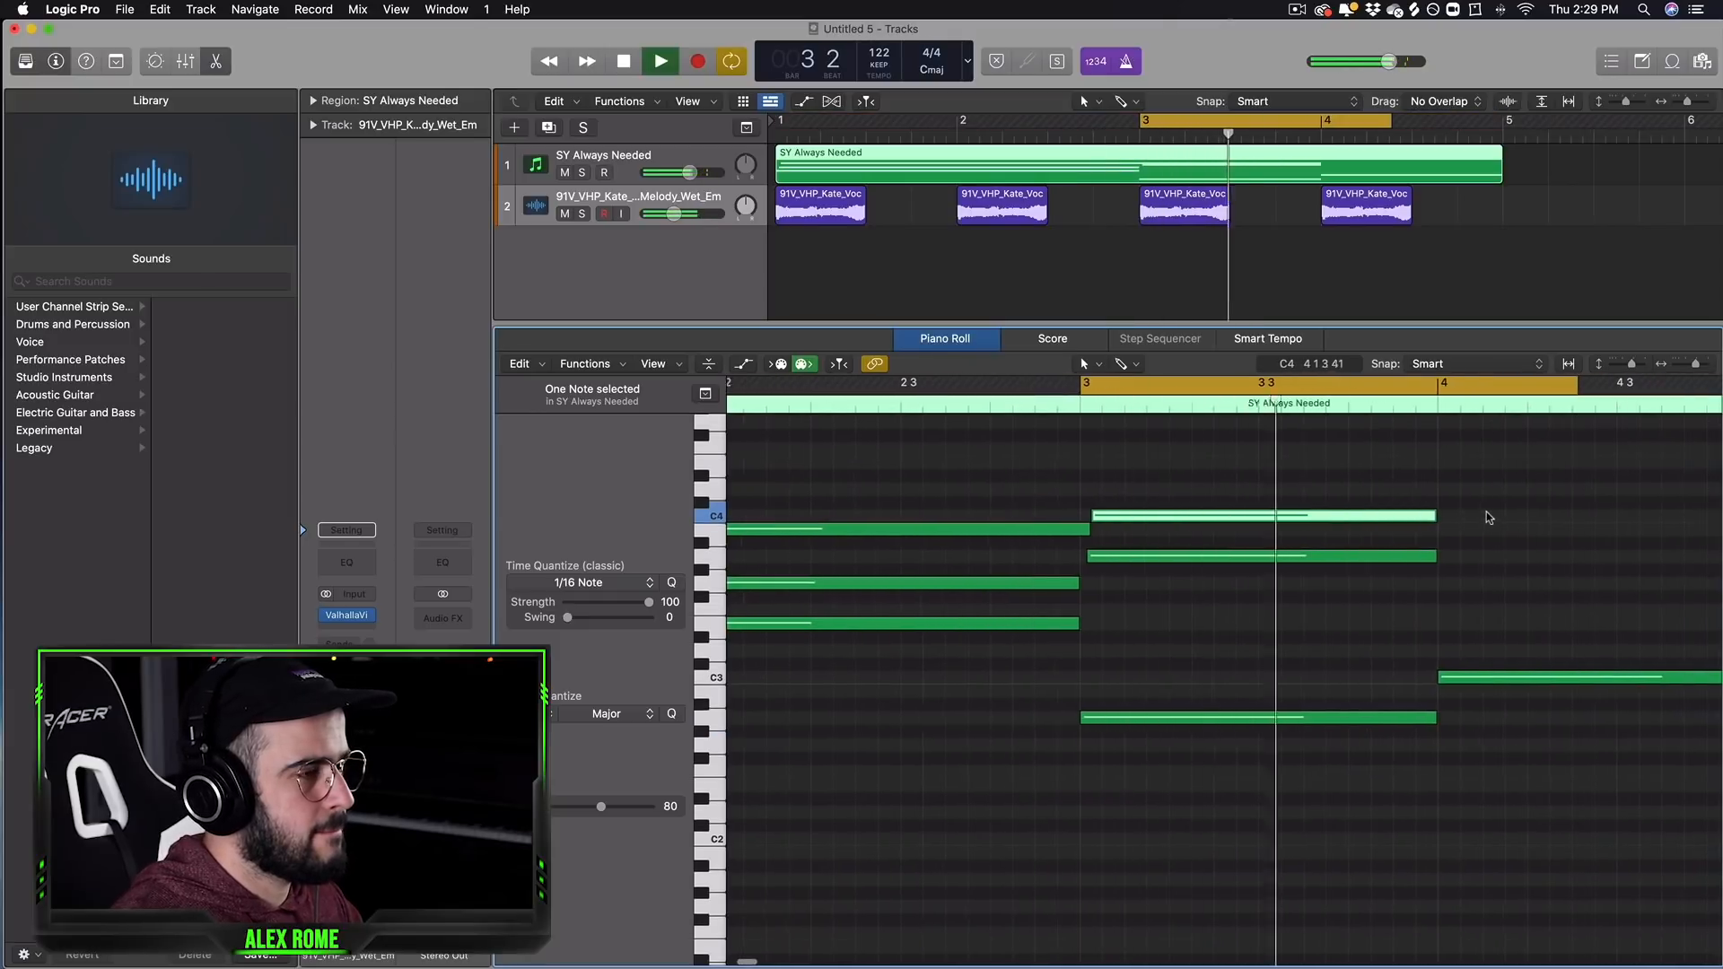
left_click_drag(1079, 572, 1089, 573)
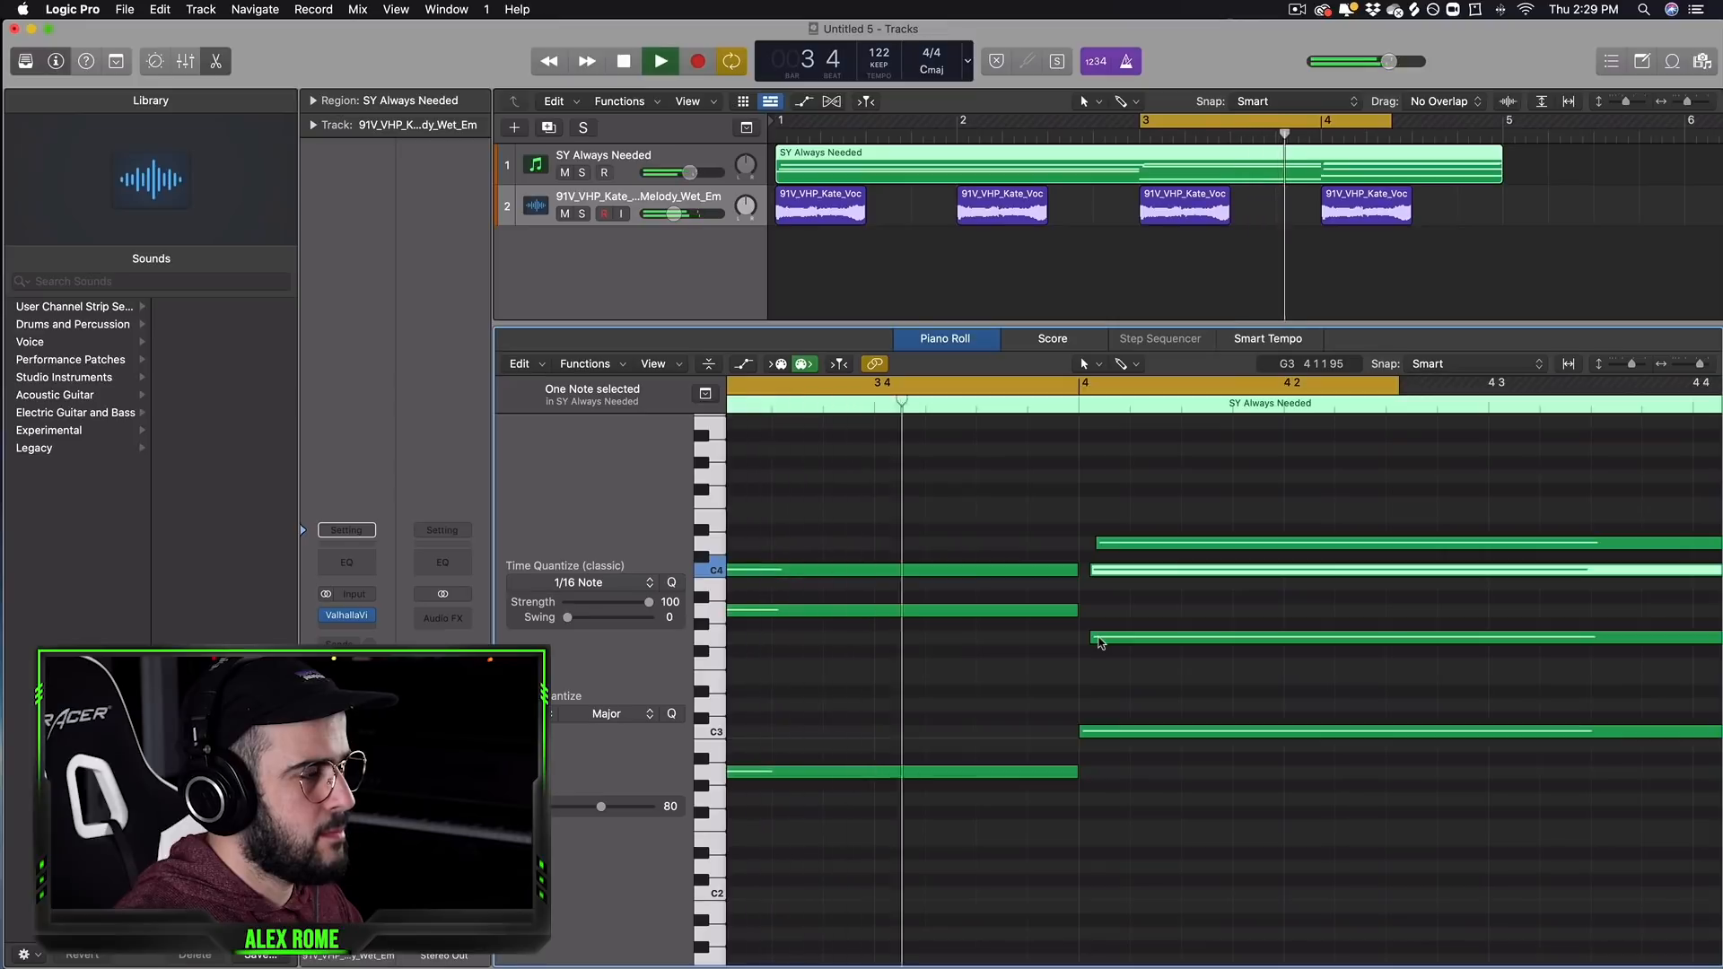
key("space")
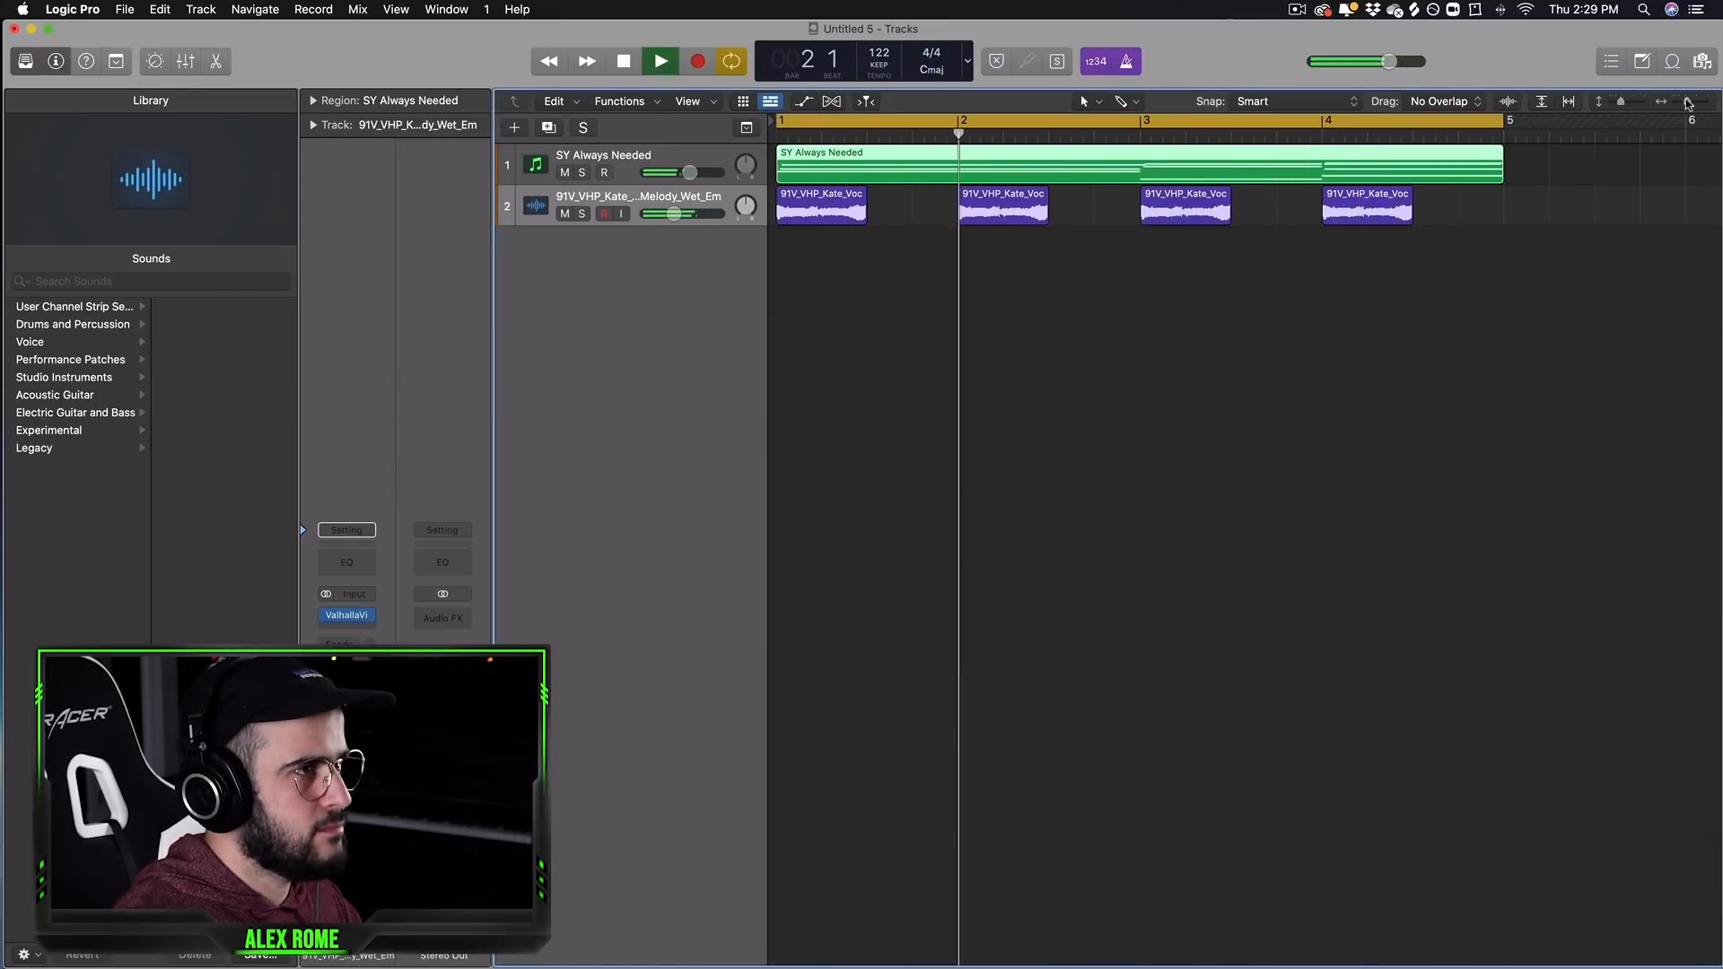
Step: Trim the beginning of the first vocal region, place it back at bar 1 and audition it
left_click_drag(1687, 103, 1683, 103)
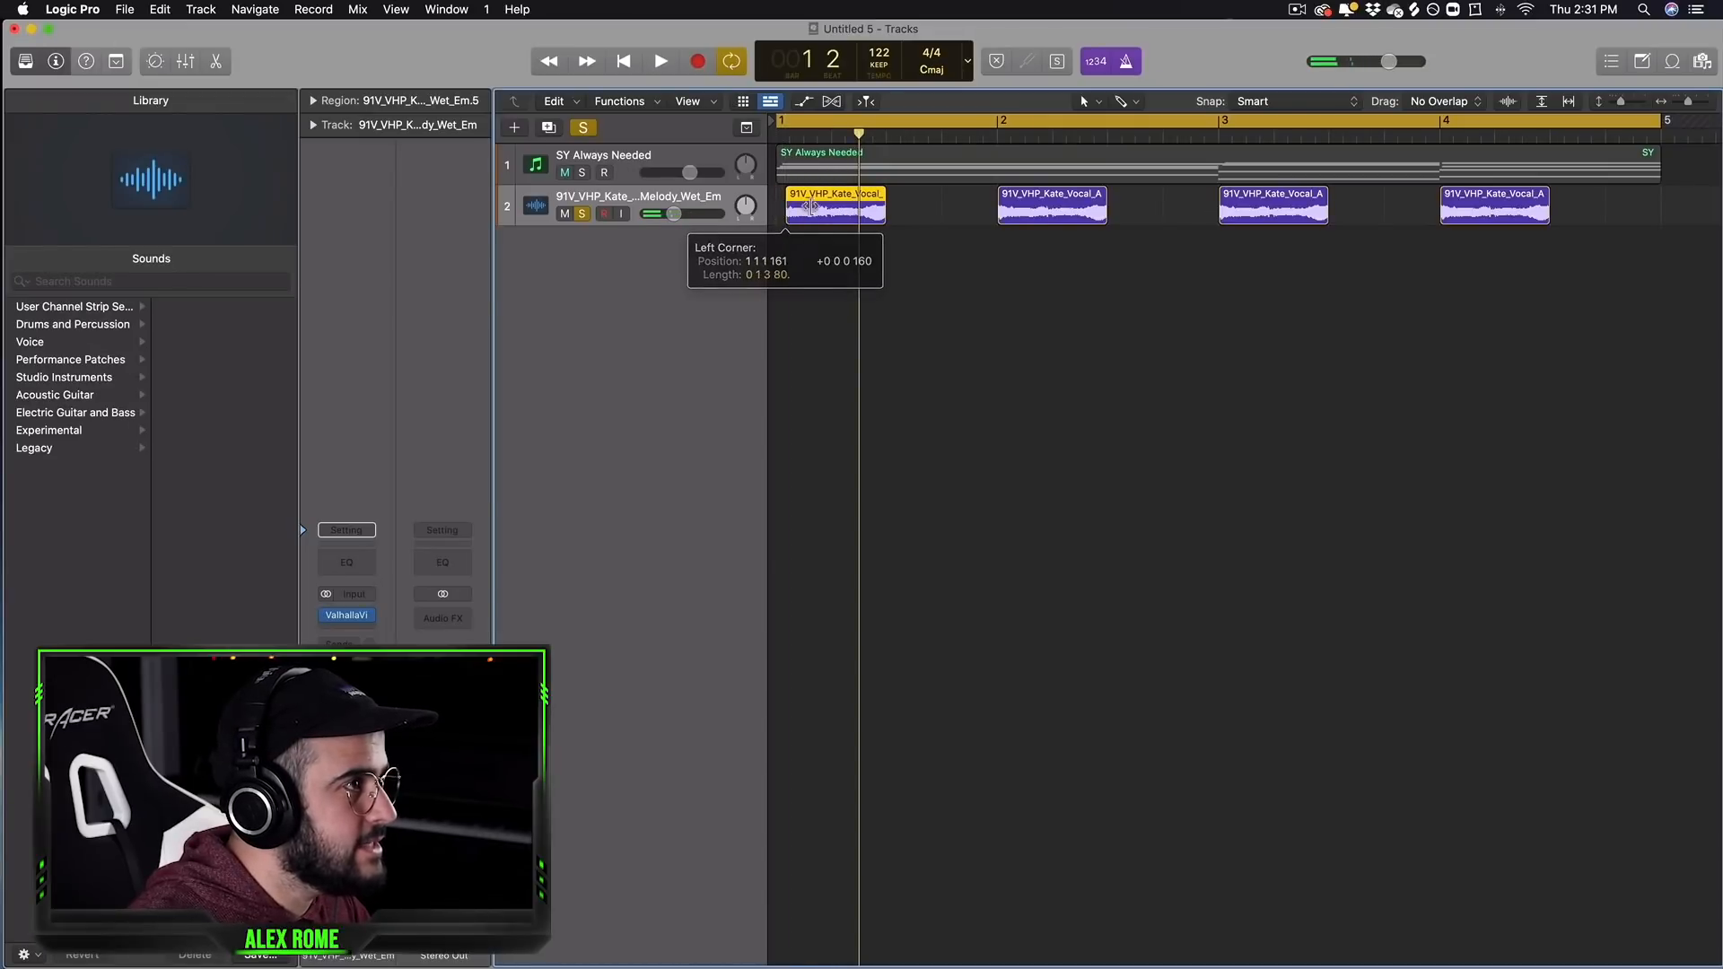
left_click_drag(811, 206, 801, 201)
left_click(1691, 101)
key("space")
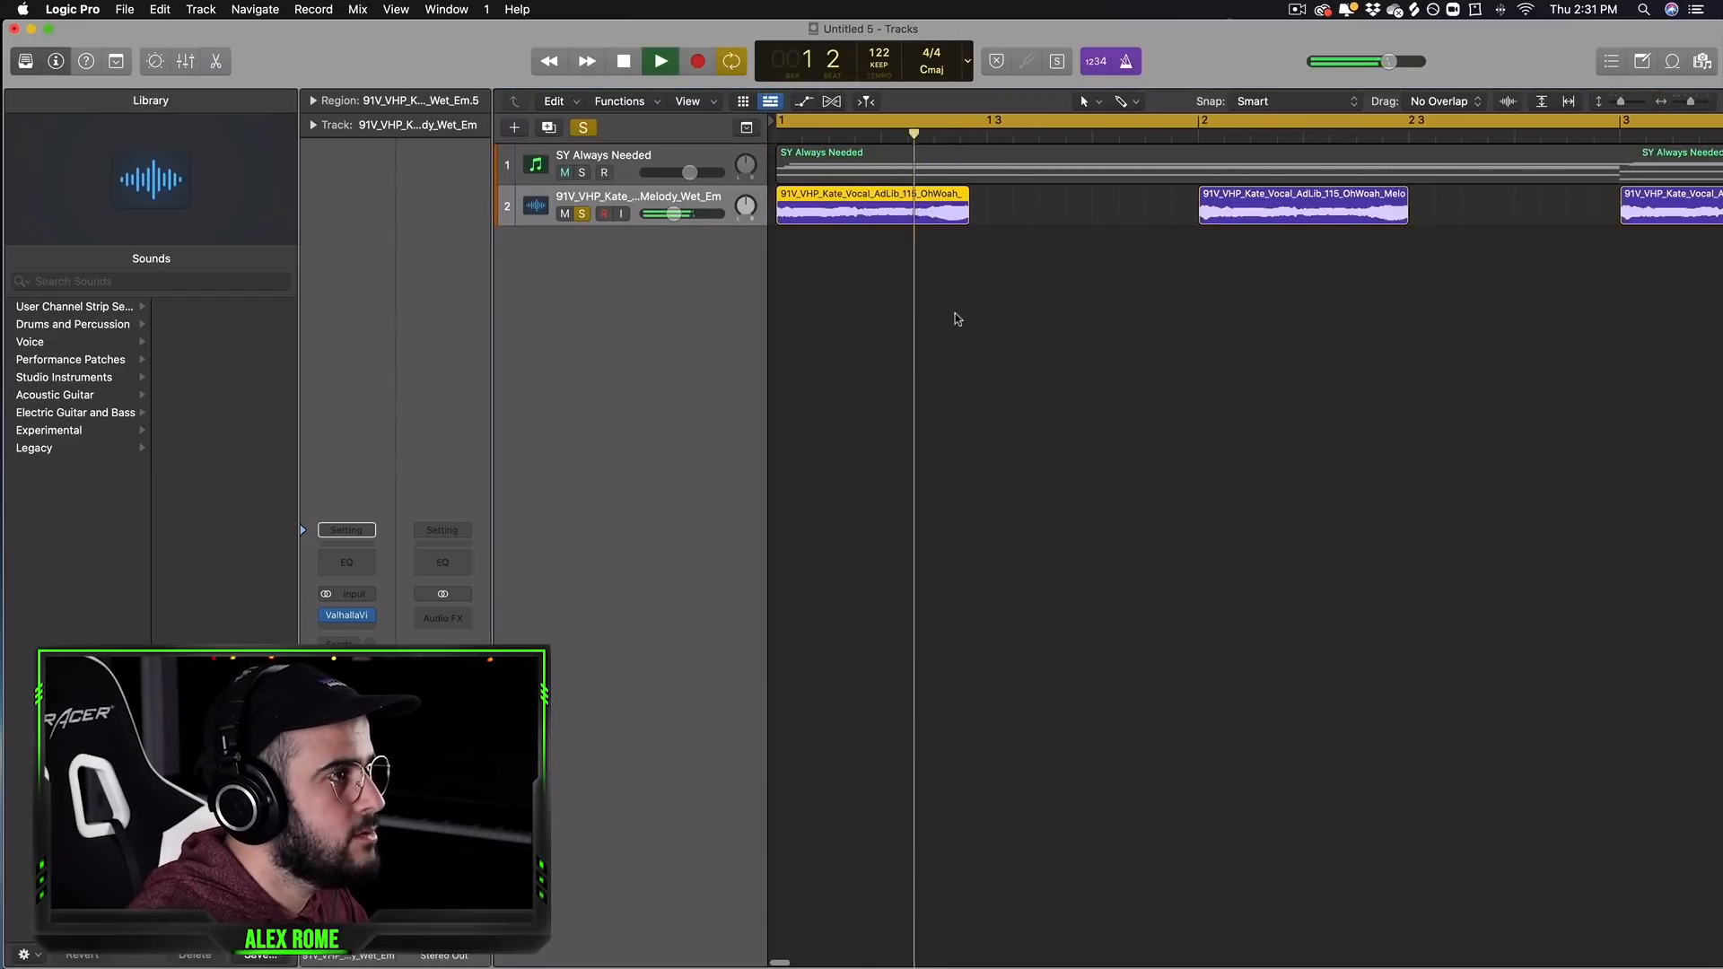
Step: Extend the first vocal region's end to about half a bar, audition it and adjust the length of the bar 2 region
key("space")
left_click_drag(966, 219, 985, 218)
key("space")
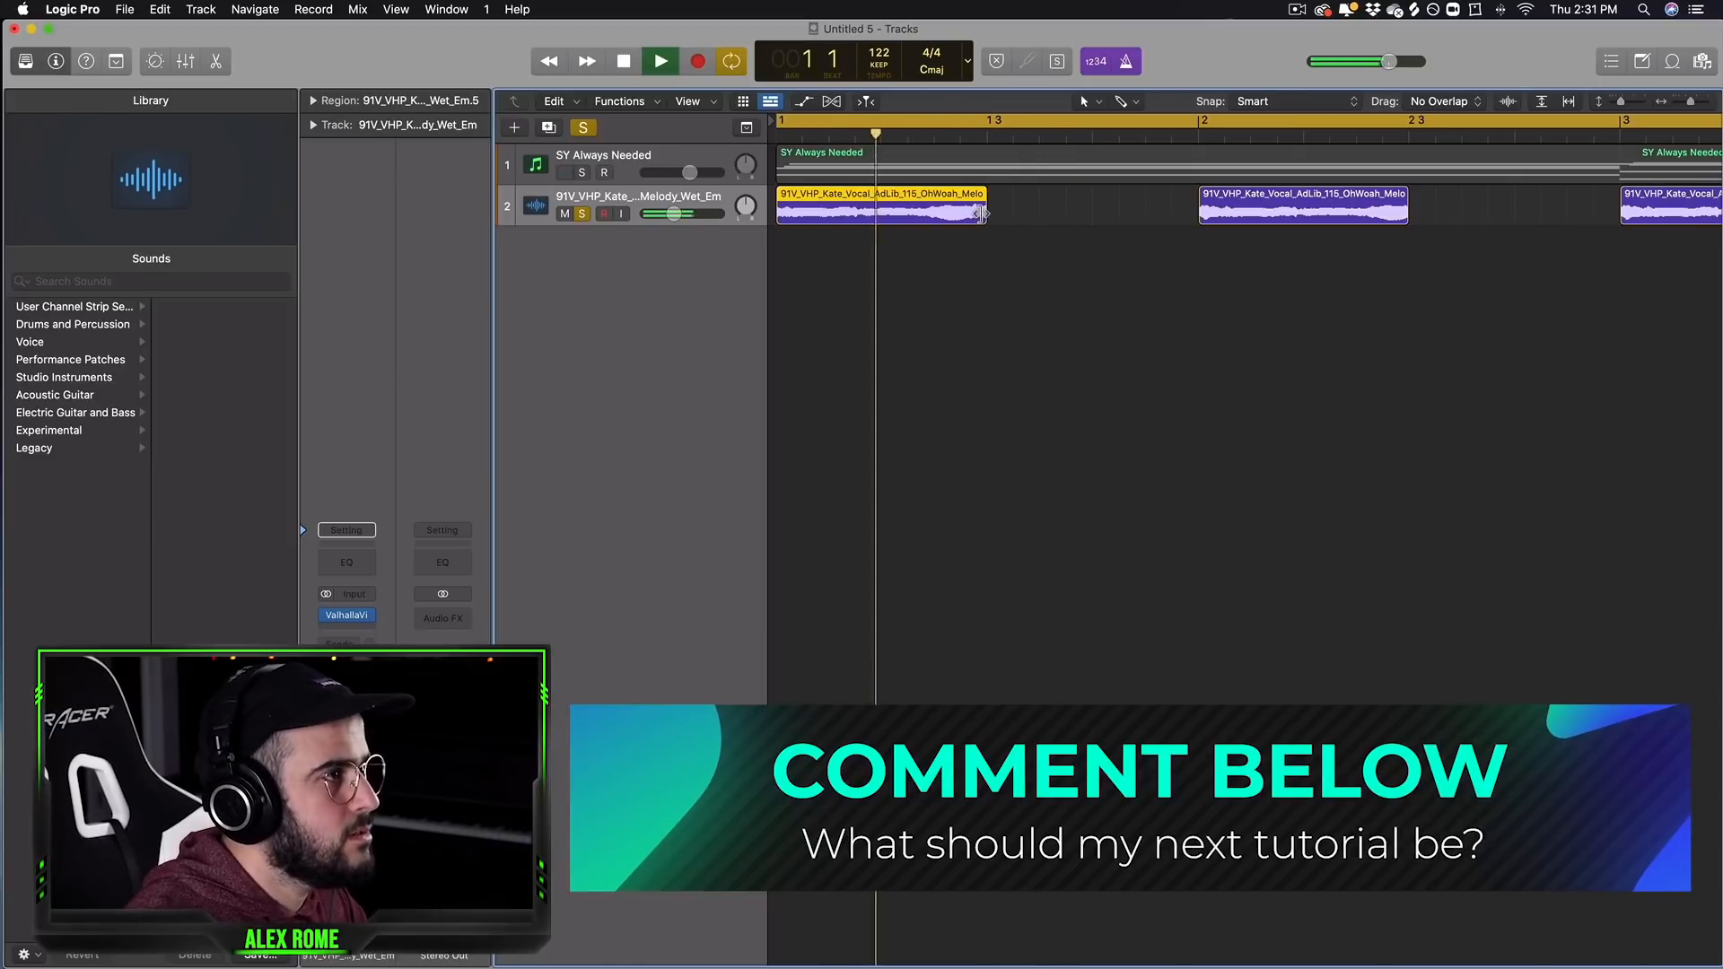
left_click_drag(981, 214, 1452, 224)
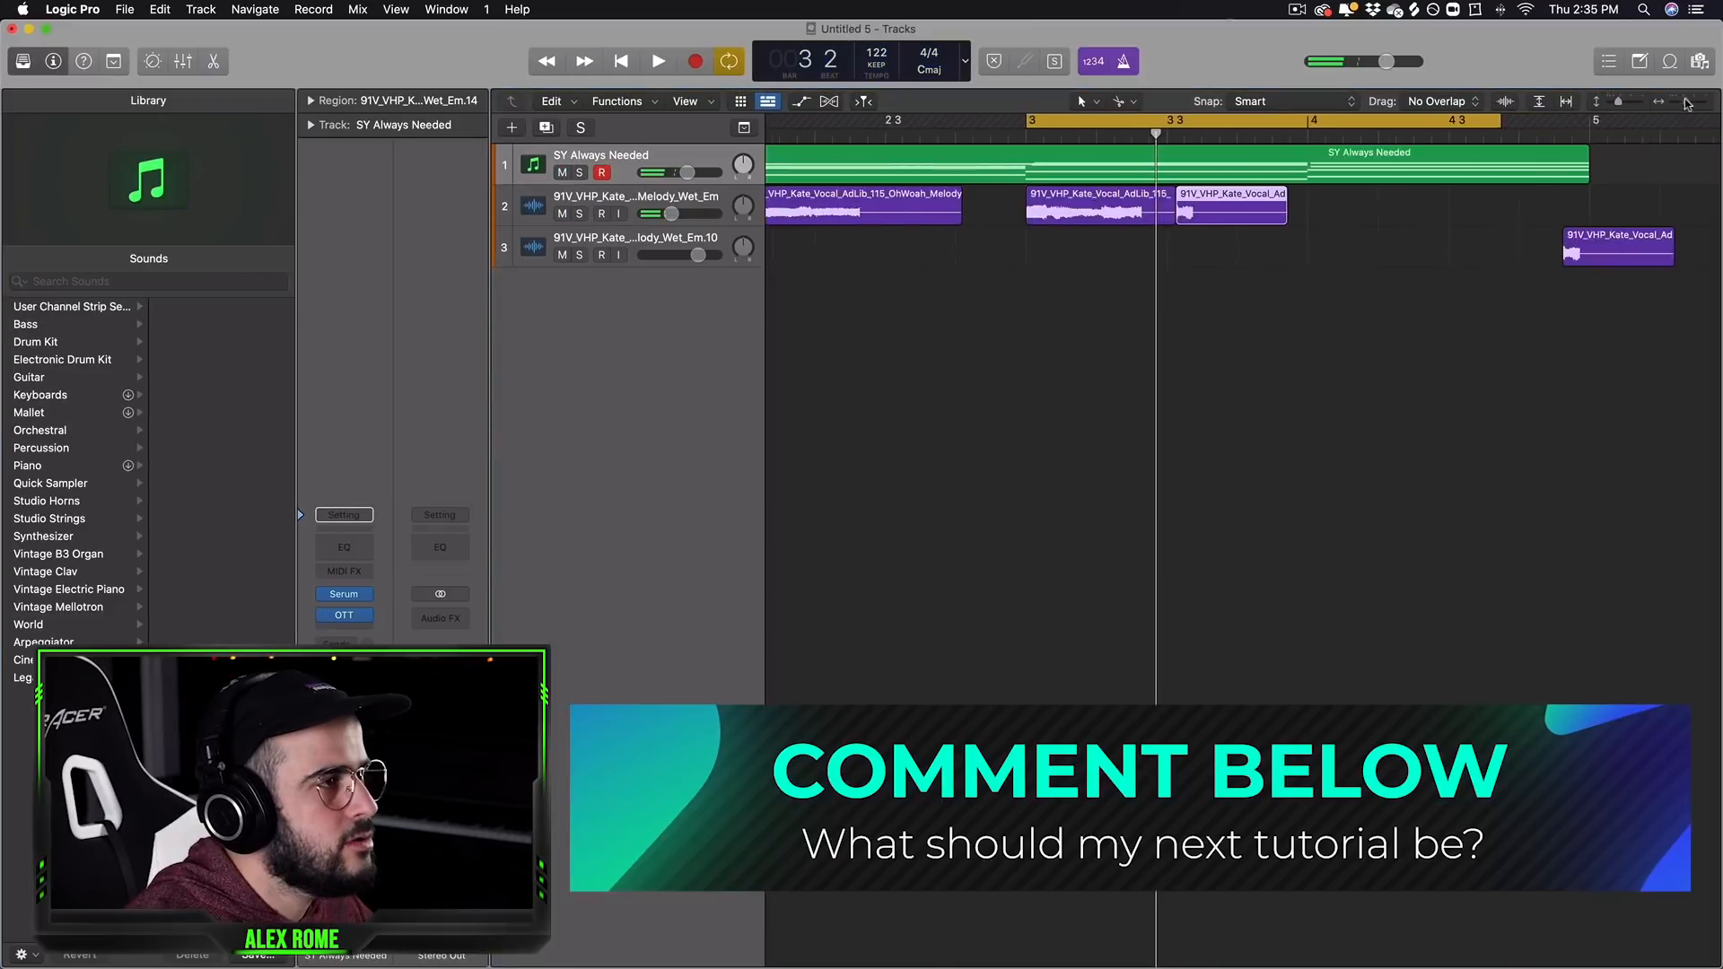
Step: Move the second vocal chop in bar 3 slightly earlier and play back the arrangement
left_click_drag(1256, 219, 1213, 220)
left_click(1197, 259)
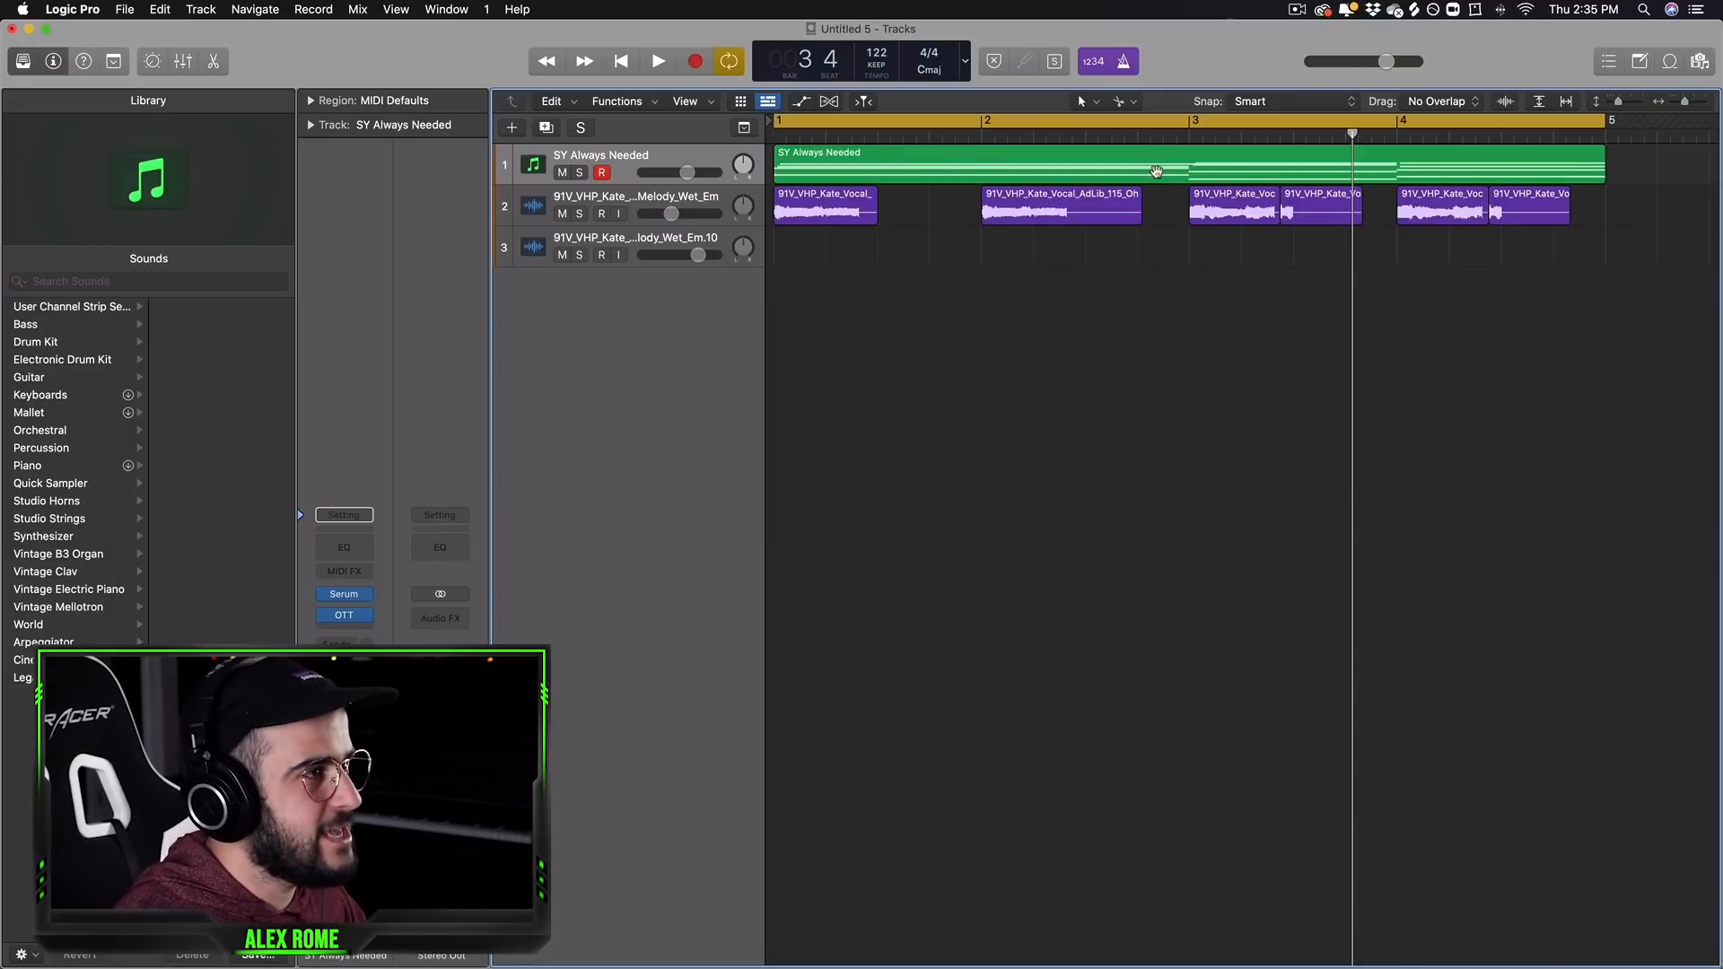
key("space")
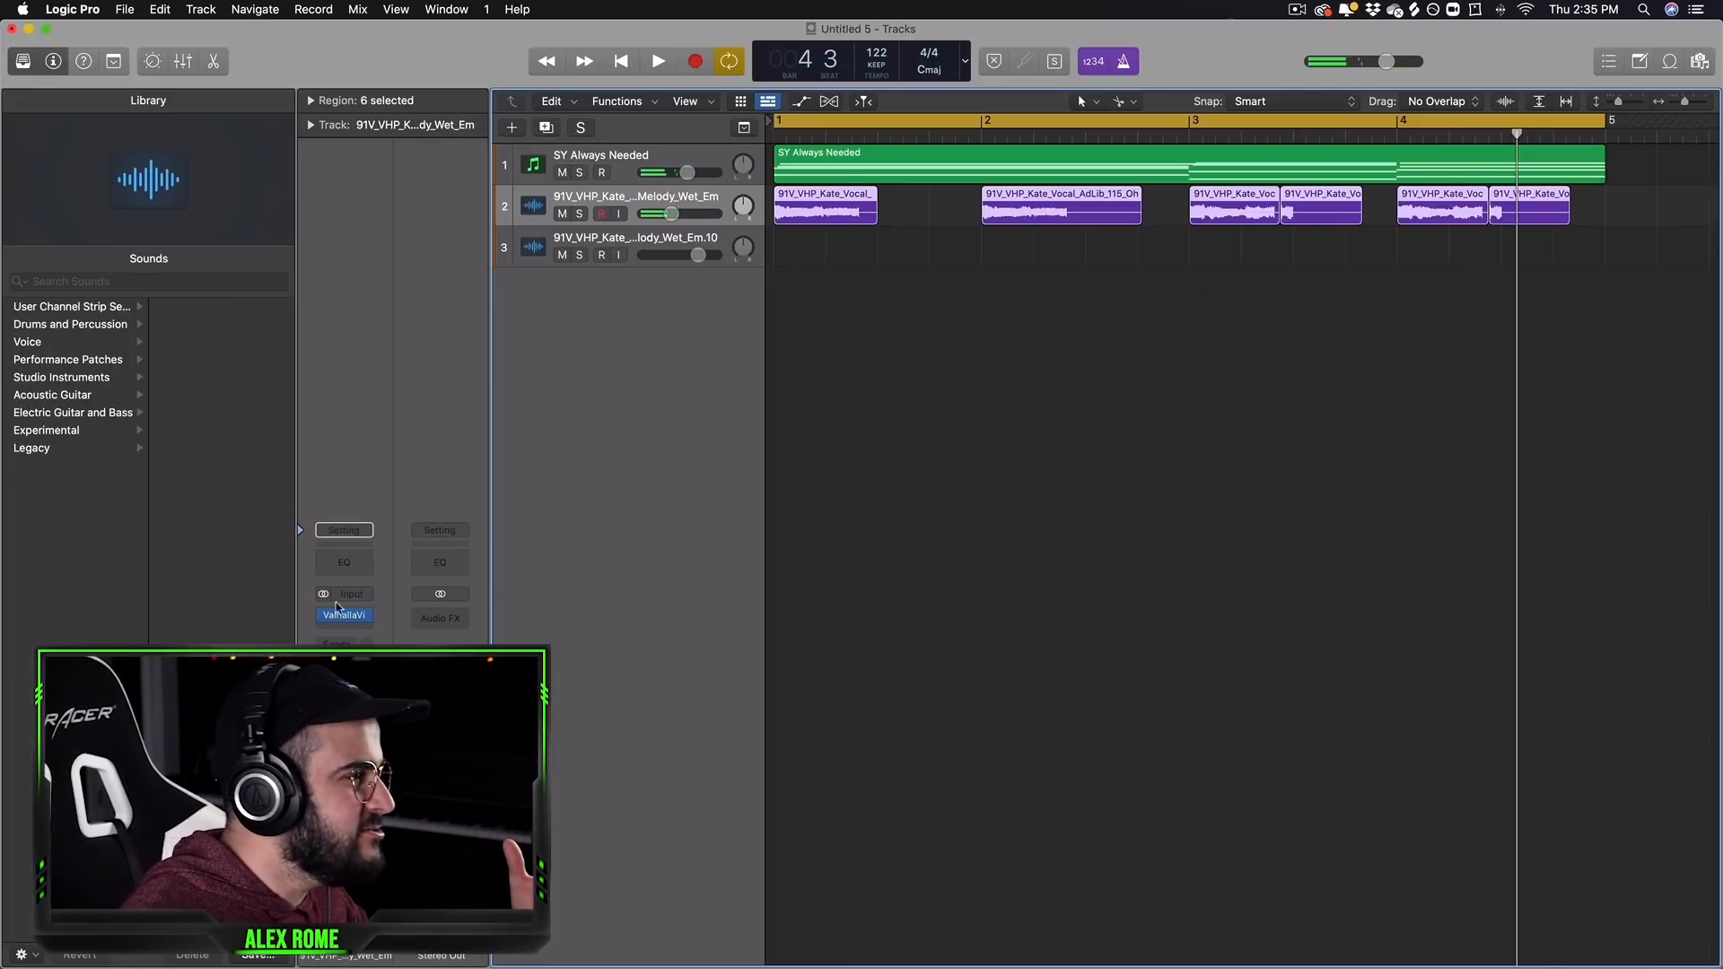
Step: Insert the Soundtoys Little AlterBoy plug-in on the vocal track ahead of the reverb
left_click(355, 609)
mouse_move(395, 929)
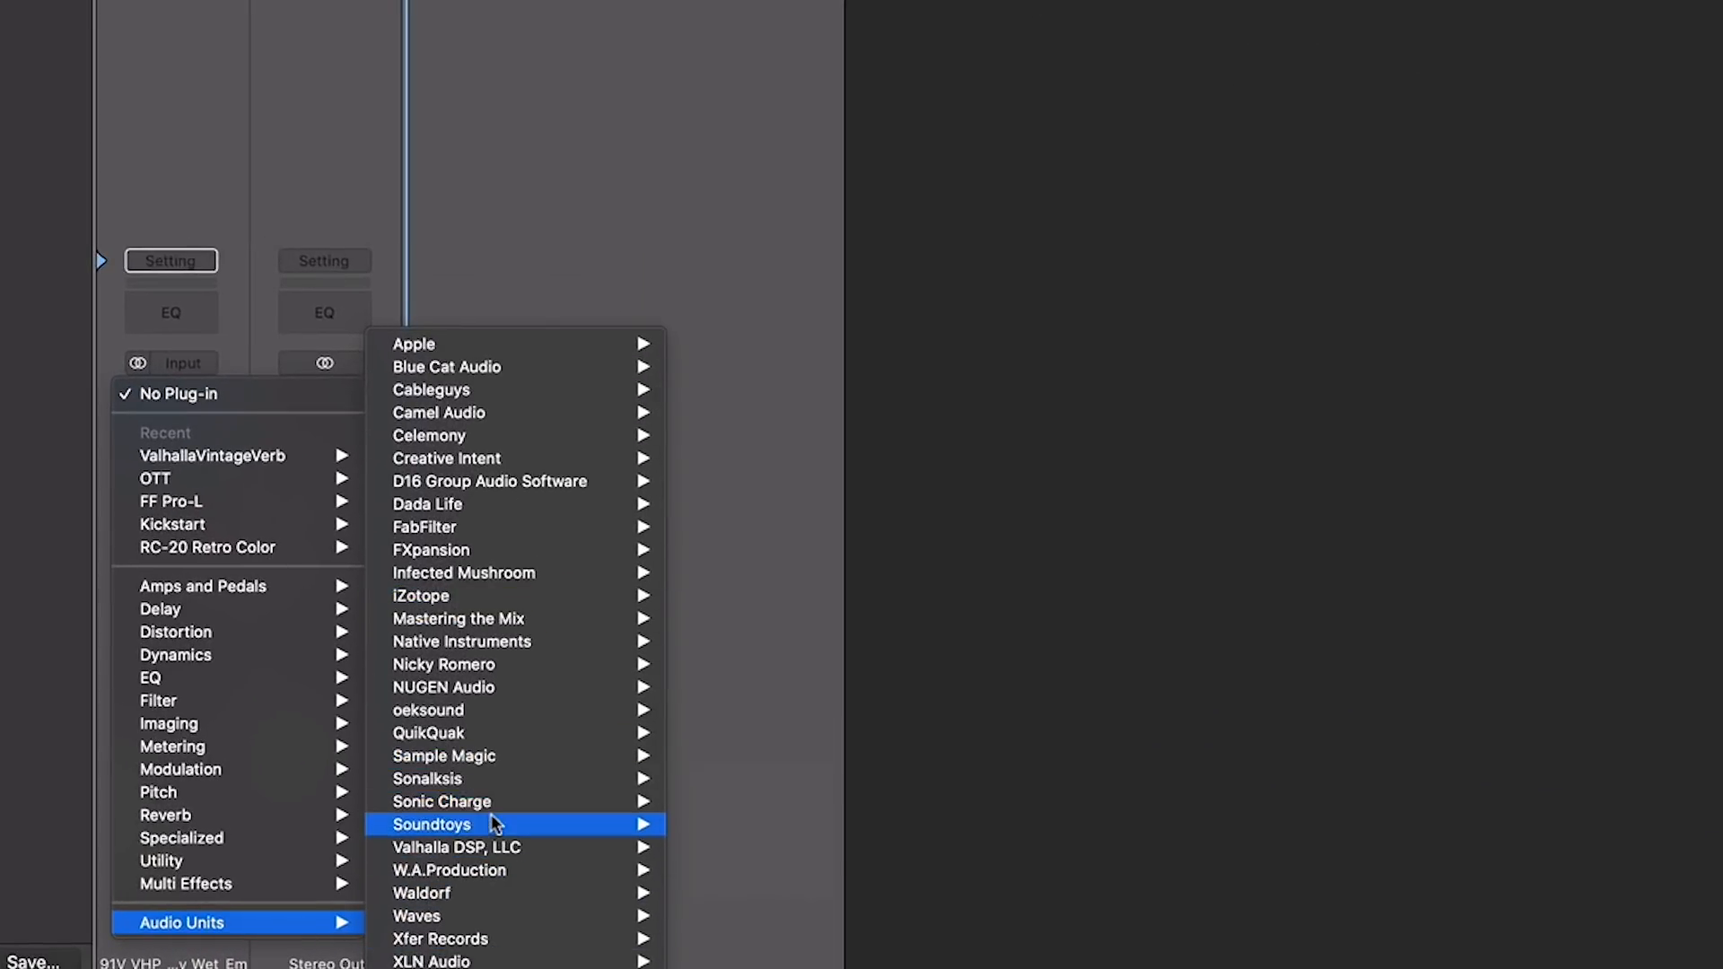
mouse_move(496, 824)
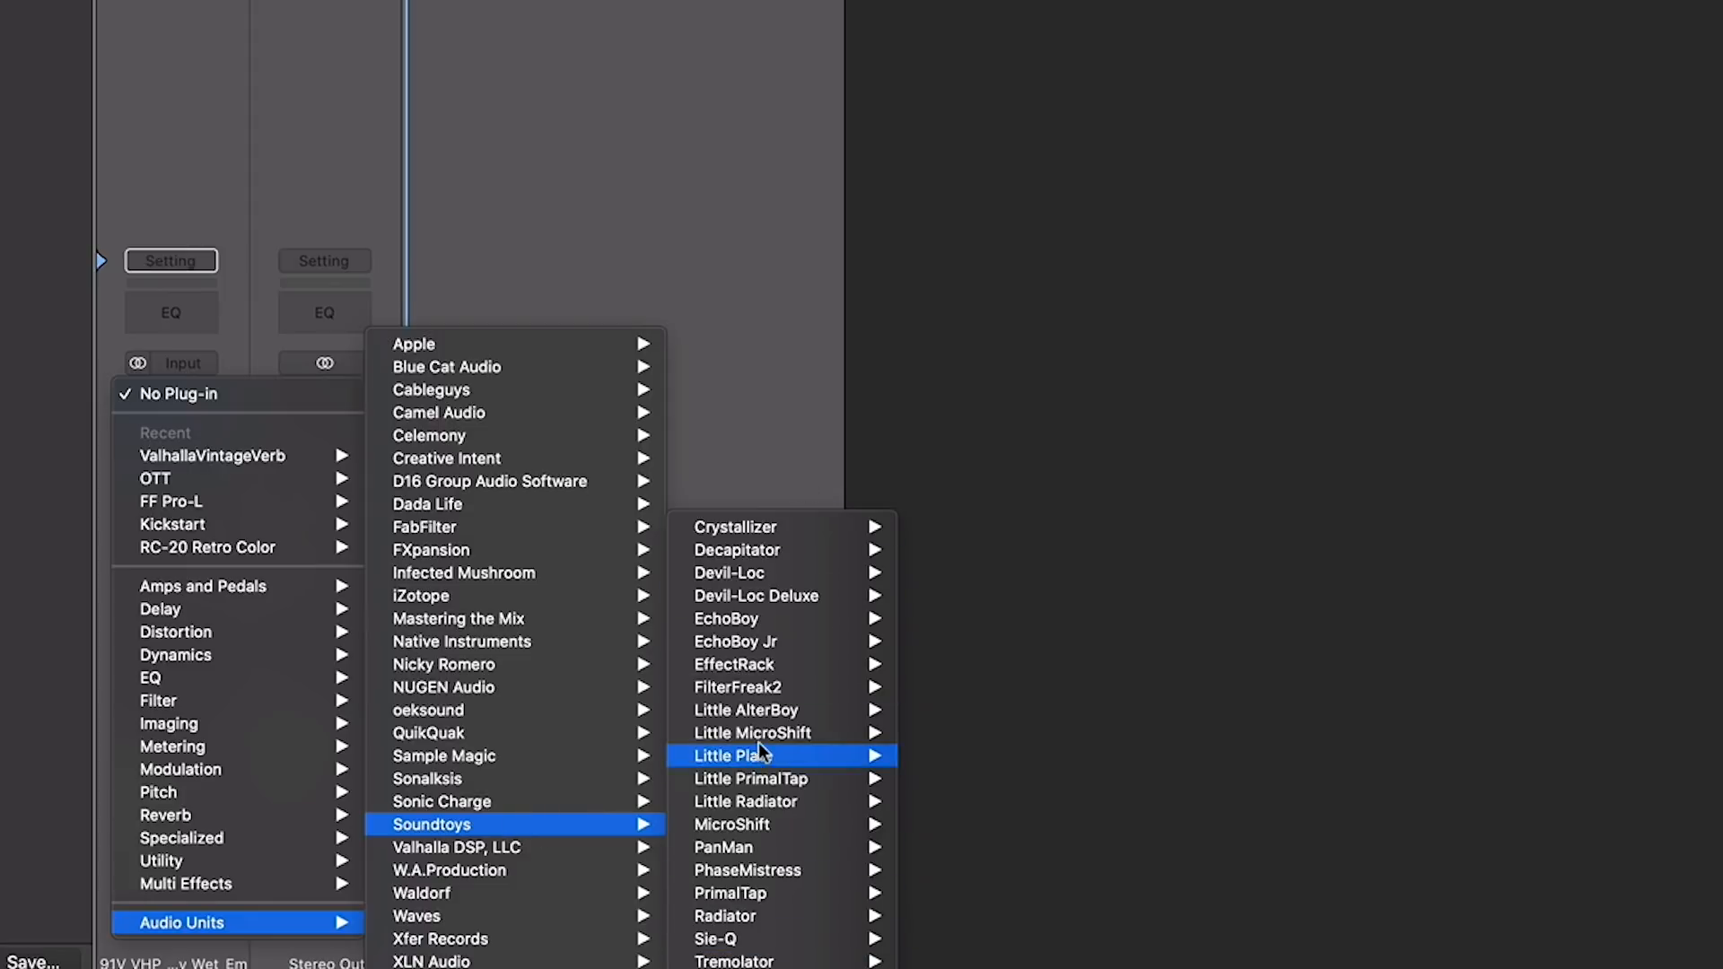
left_click(951, 710)
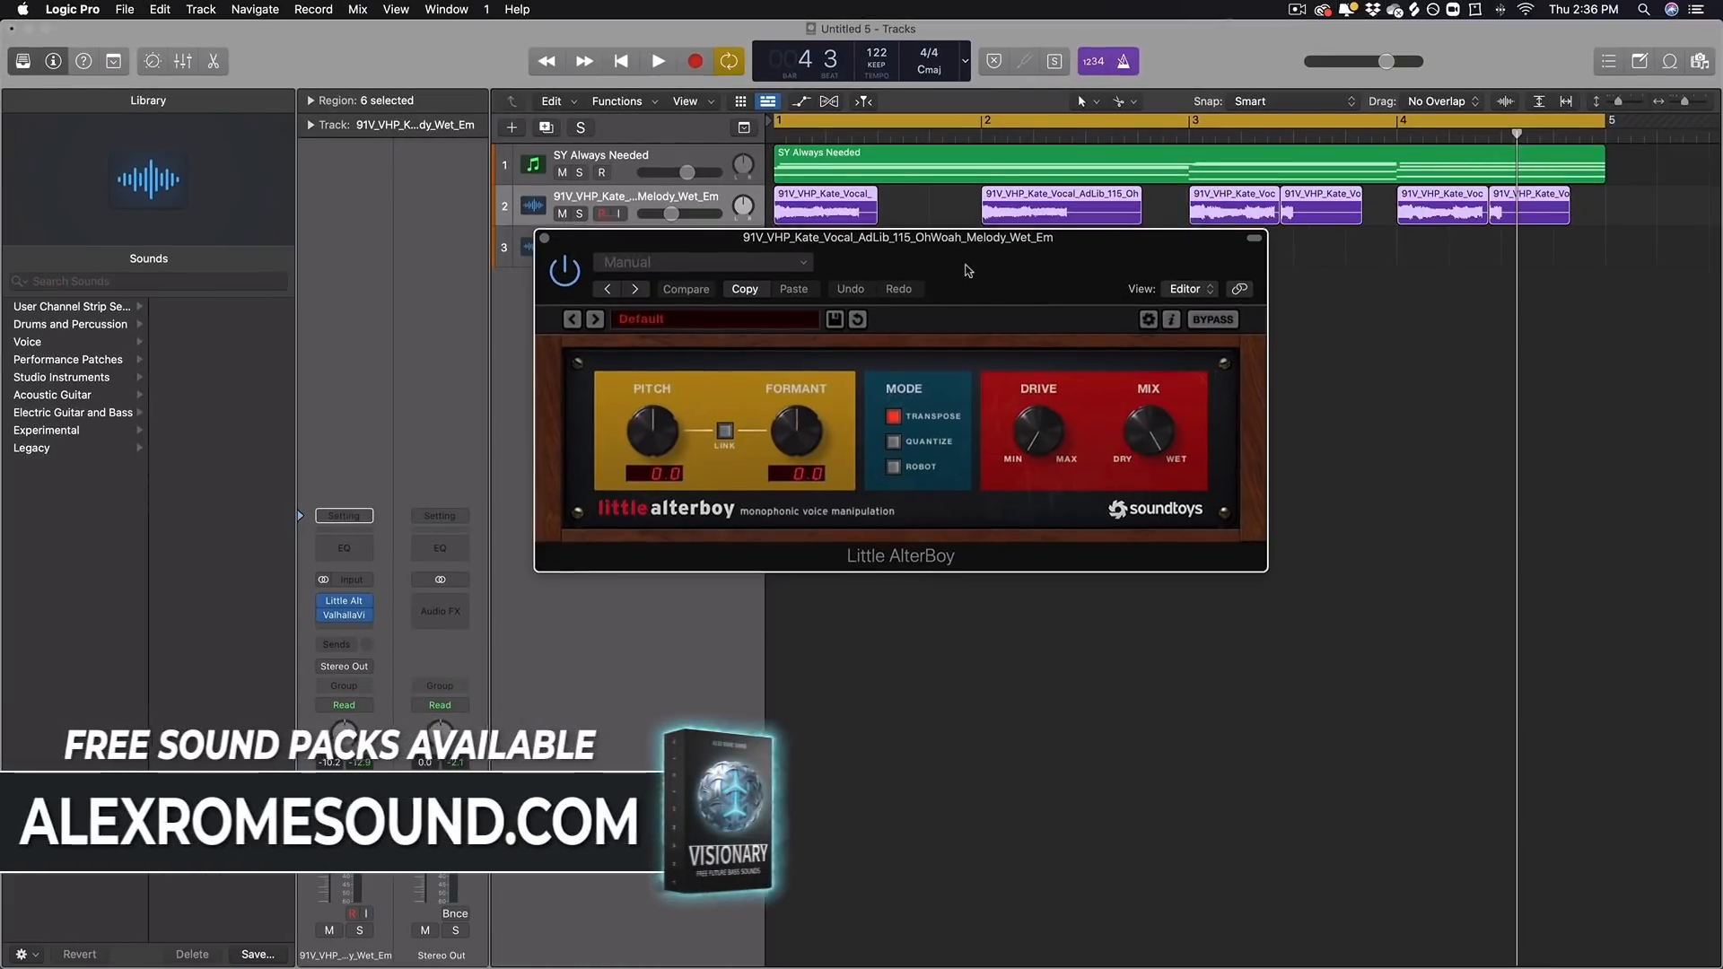
left_click_drag(966, 272, 968, 275)
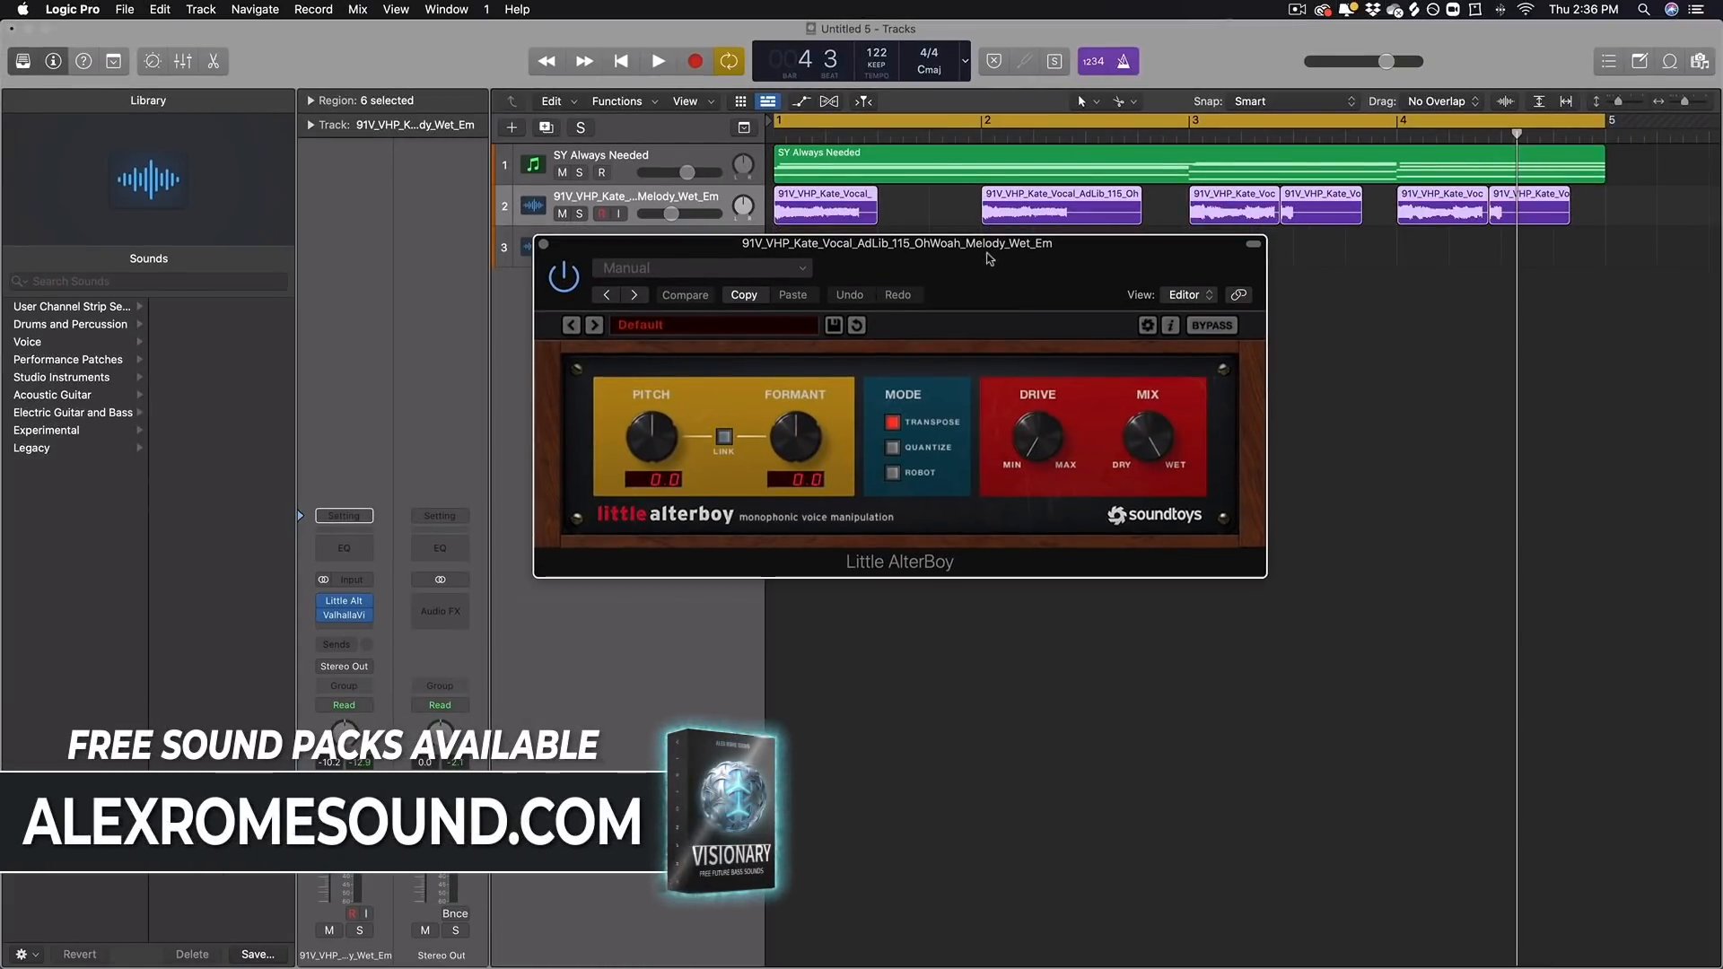
Step: Set Little AlterBoy's pitch to -12.0 and formant to about -7.3 during playback, and close the plug-in
left_click_drag(652, 437, 625, 567)
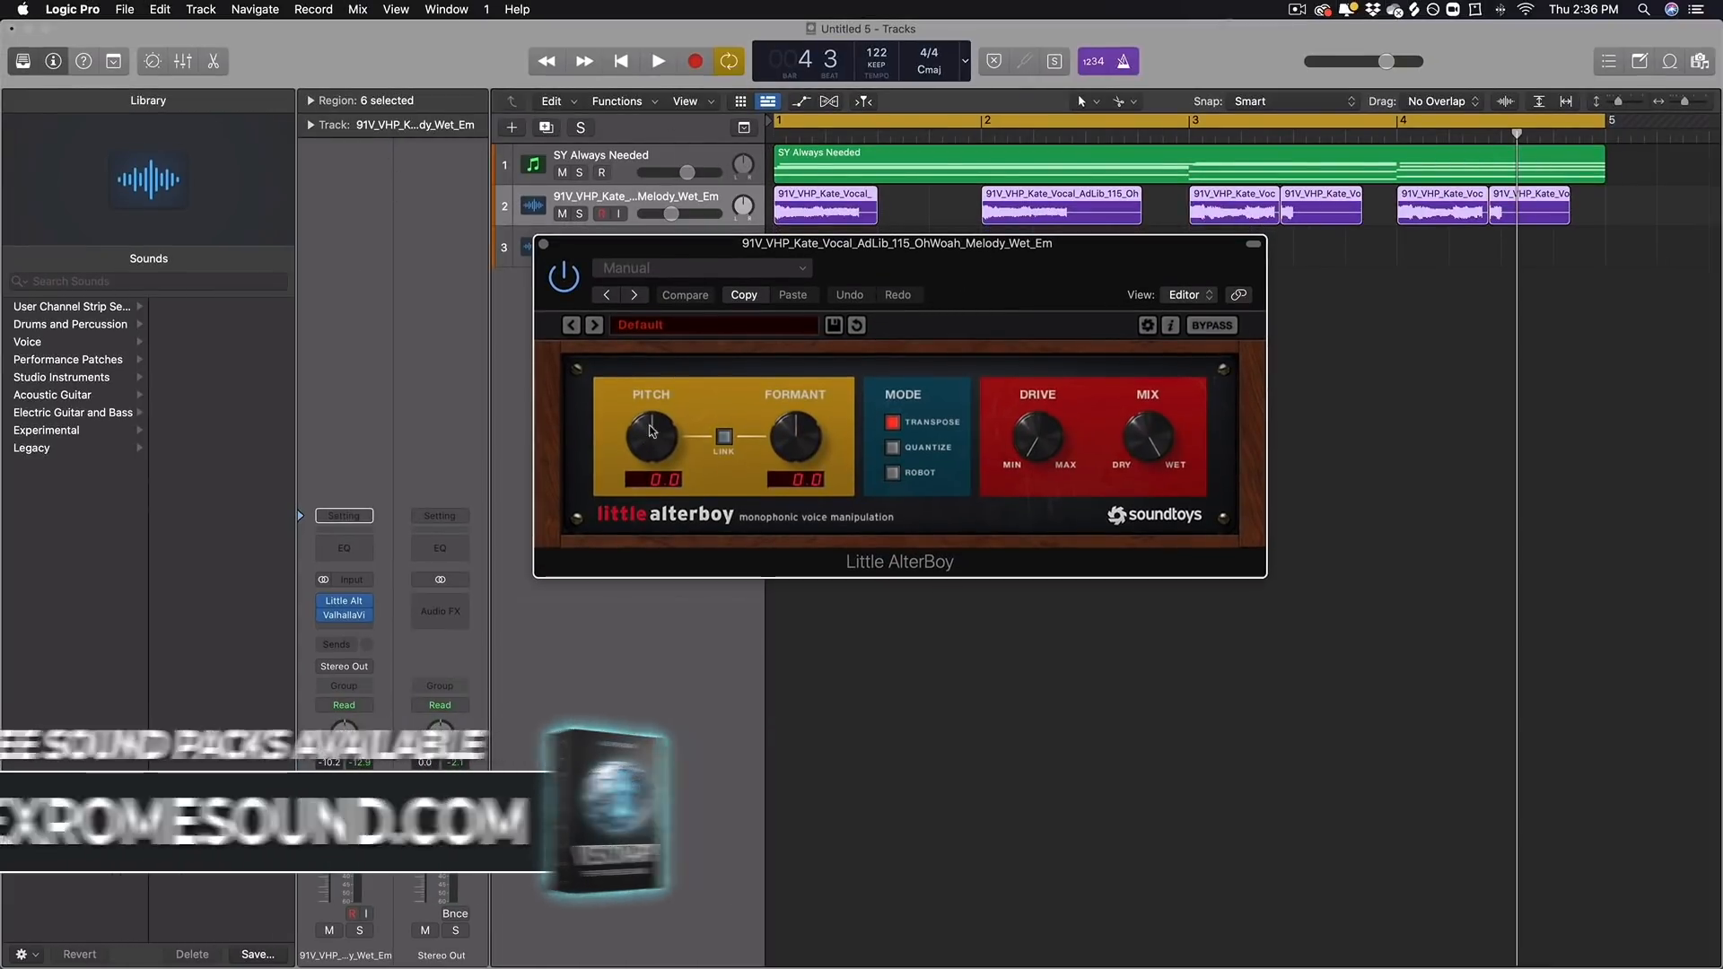
left_click_drag(778, 456, 791, 449)
key("space")
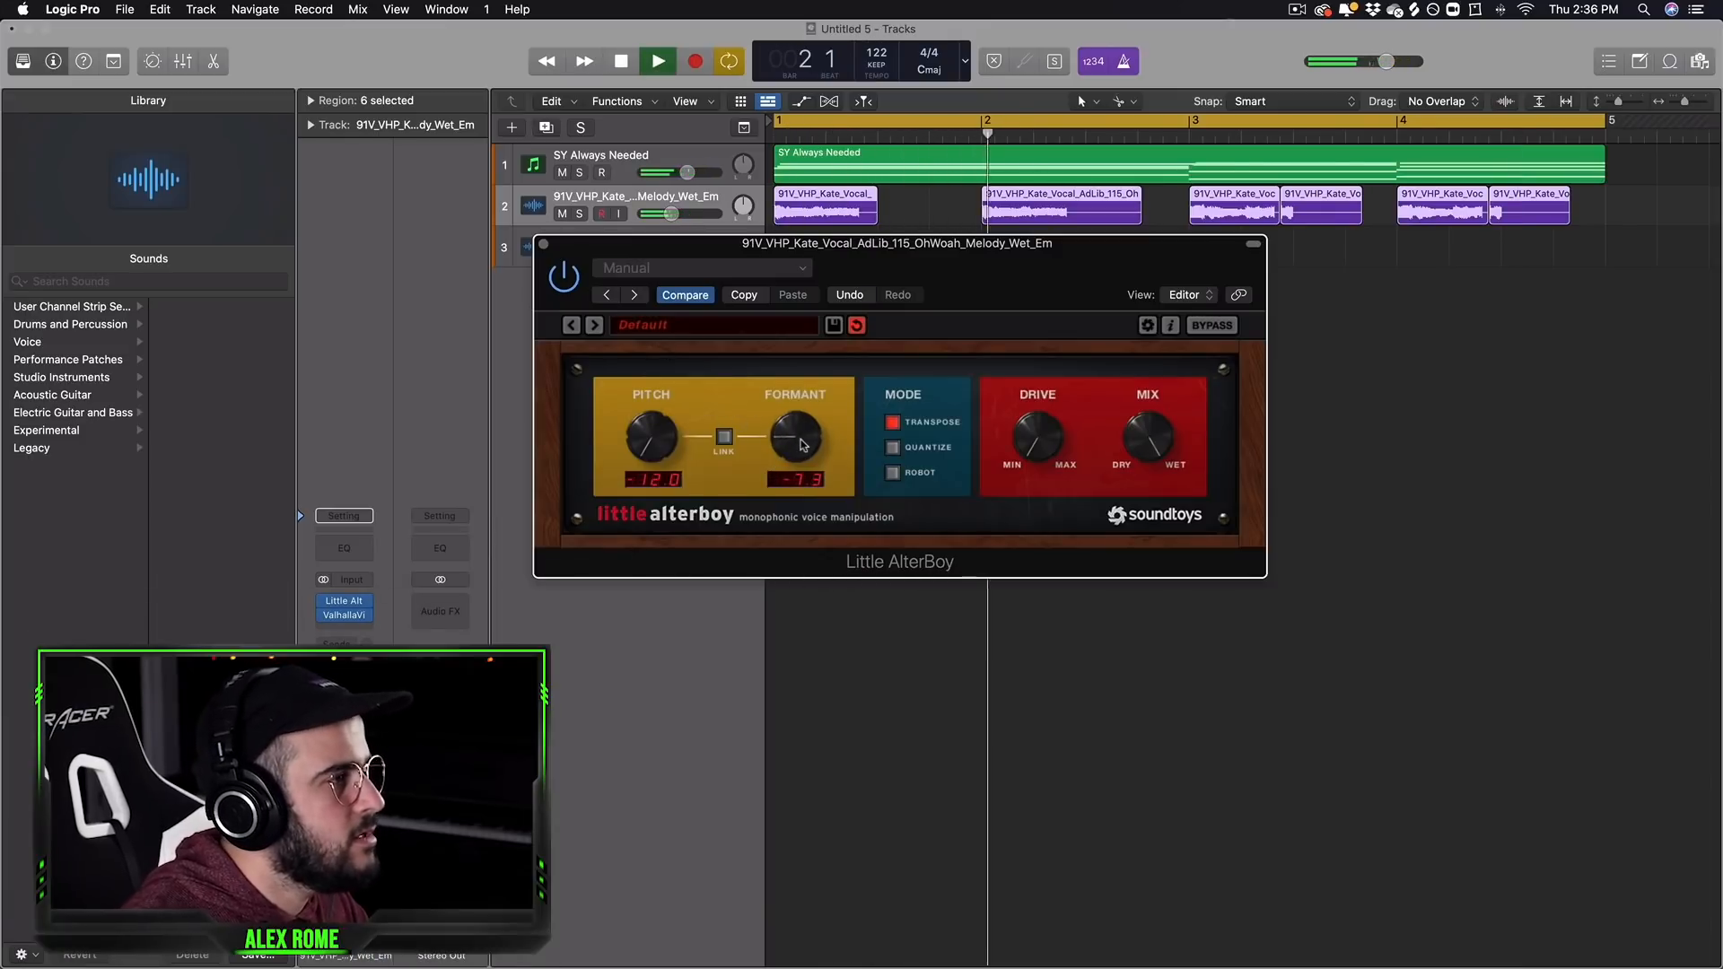
left_click(544, 245)
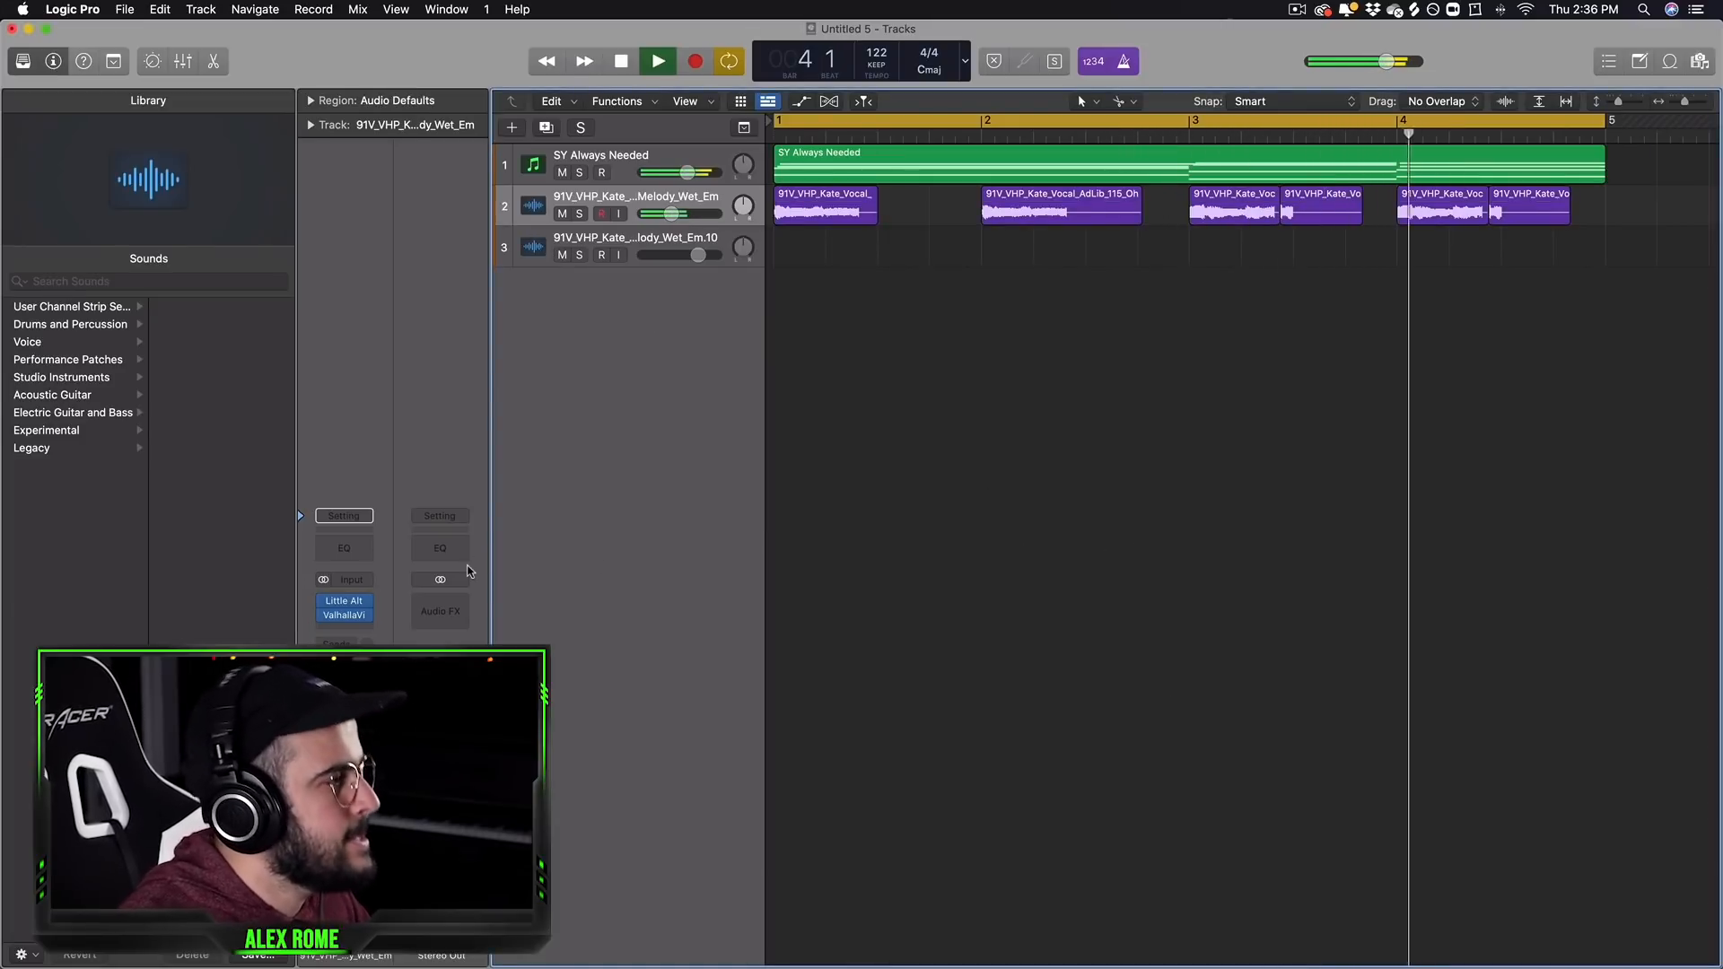
Step: Add a Channel EQ to the vocal track, boosting the high shelf 16.1 dB at 6550 Hz and cutting the low shelf
key("space")
left_click(344, 548)
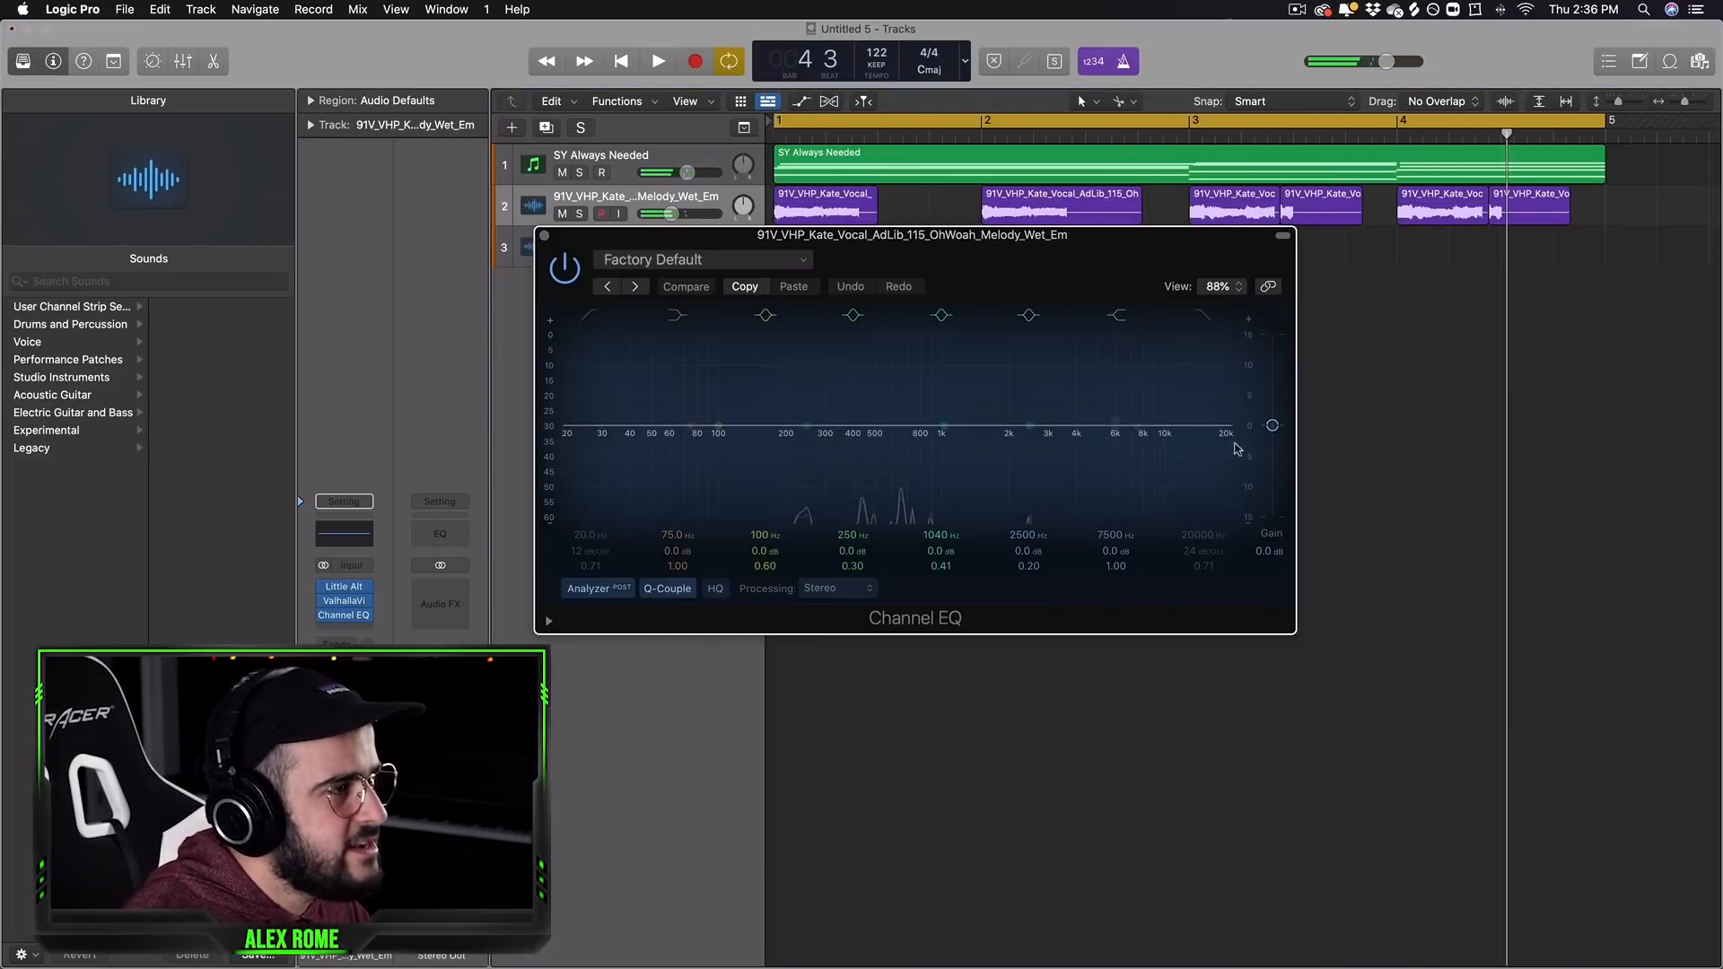
left_click_drag(1159, 411, 1177, 363)
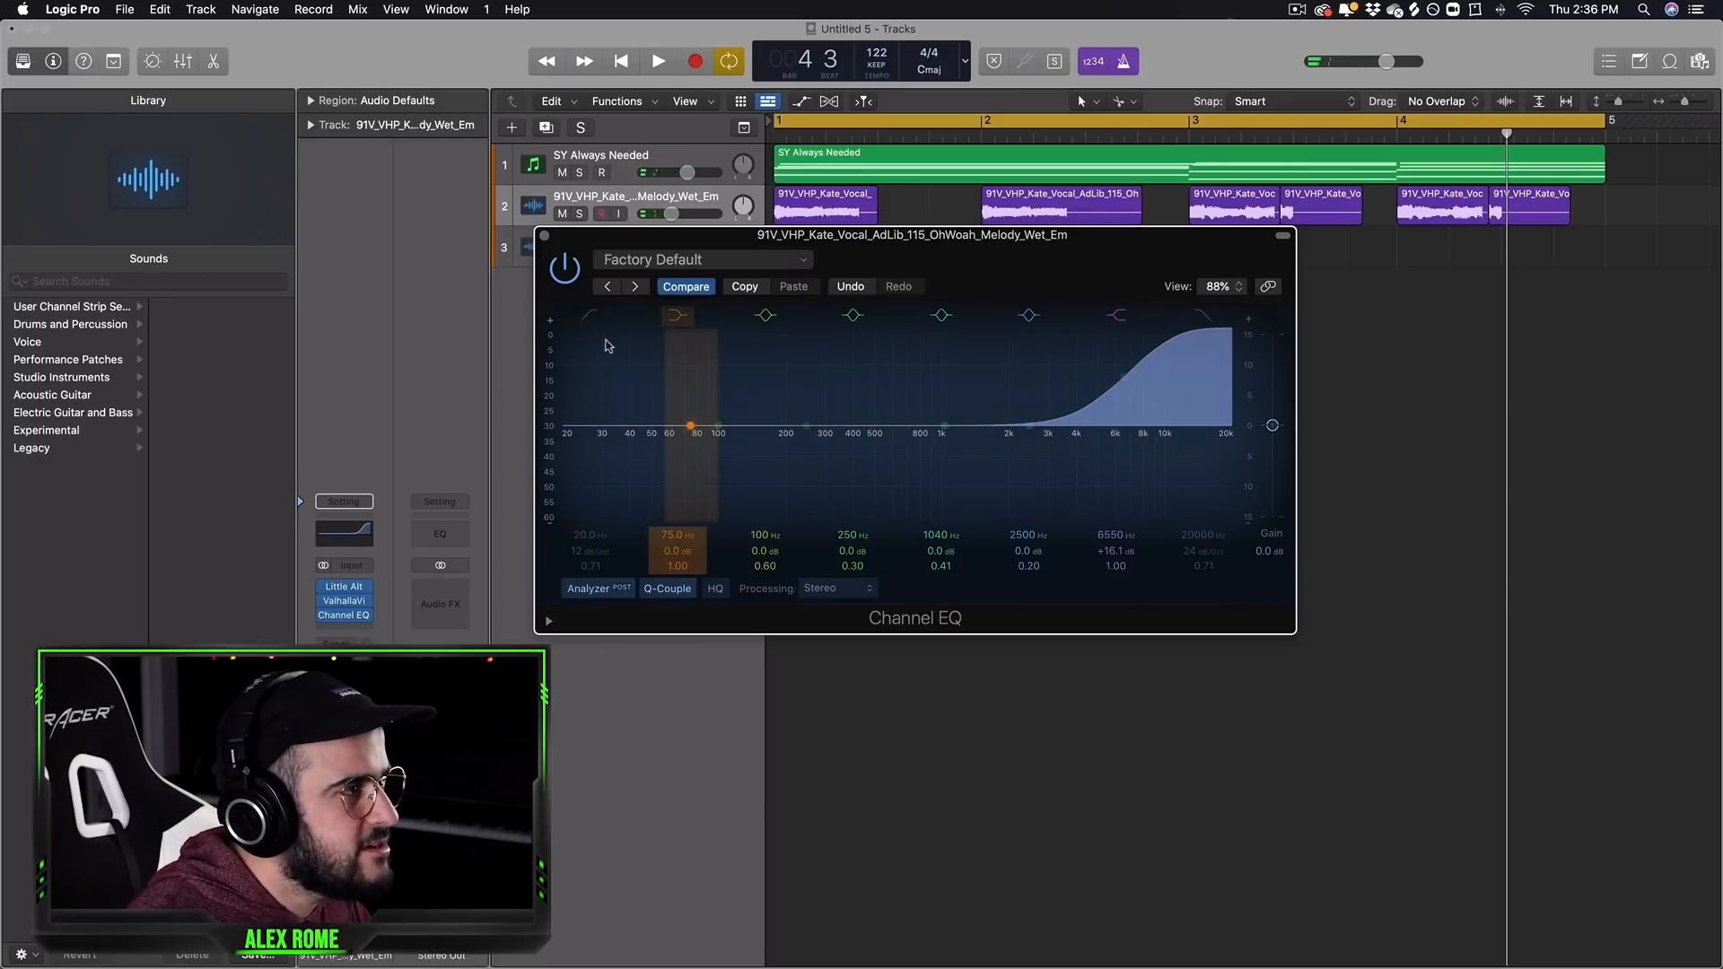
left_click_drag(668, 486, 690, 520)
key("space")
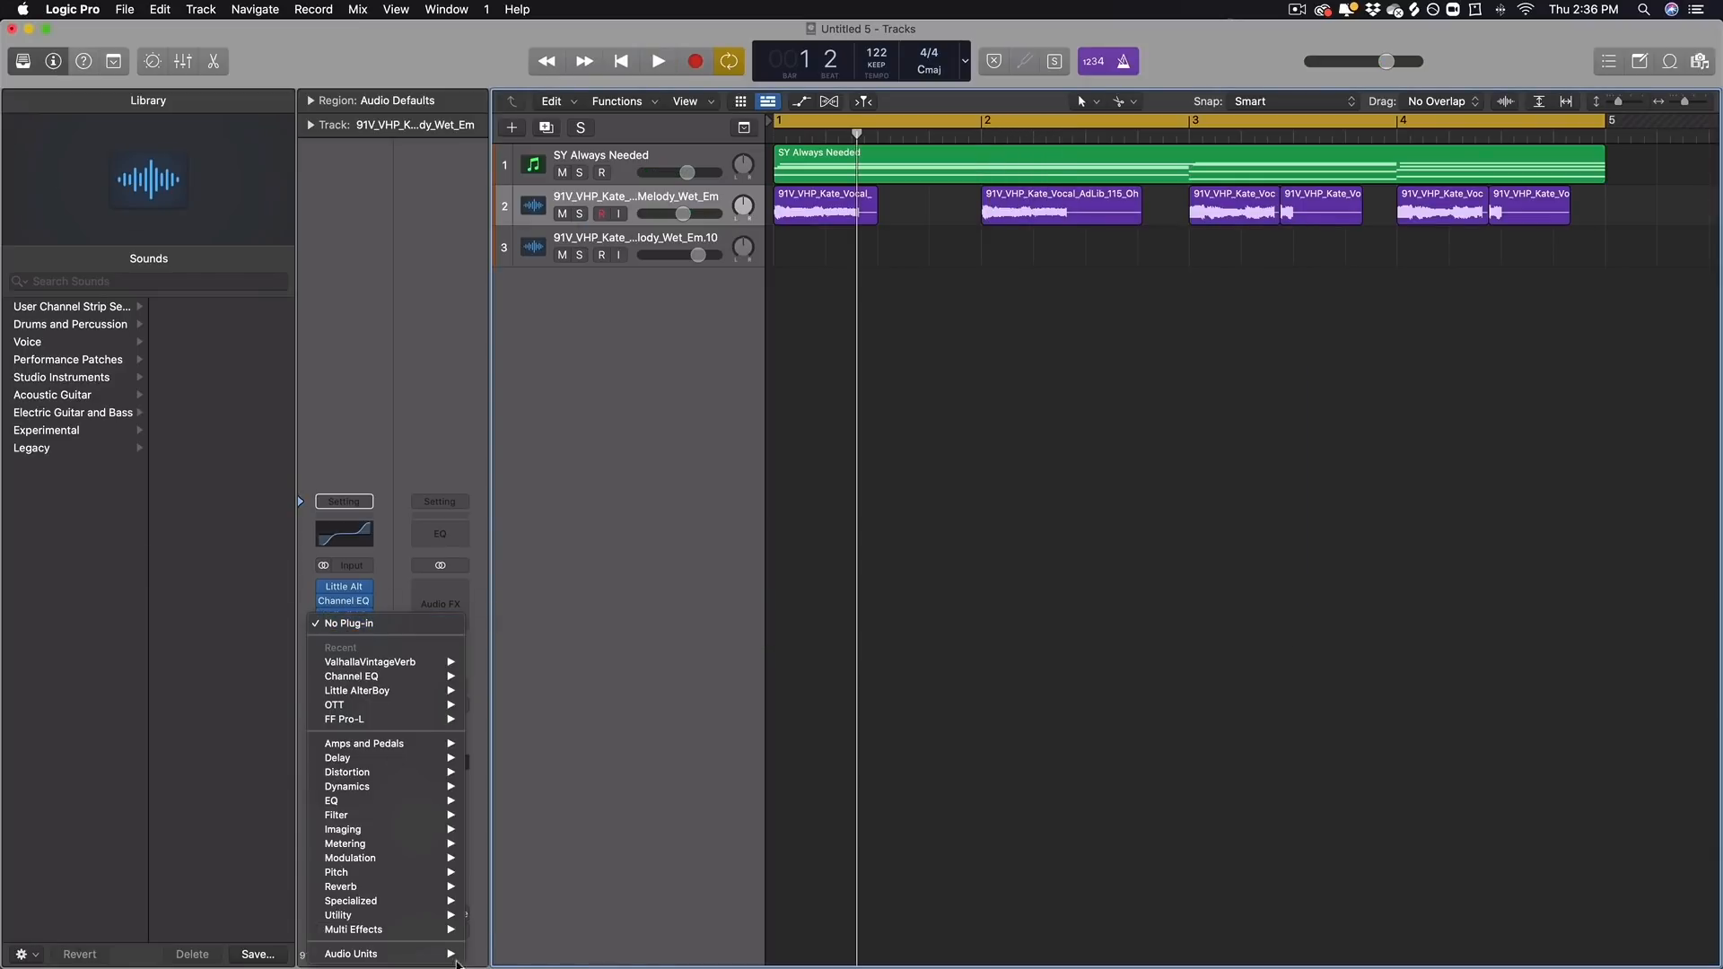
Step: Insert a stereo Soundtoys EchoBoy Jr delay below the reverb on the vocal track and audition the echo
mouse_move(439, 953)
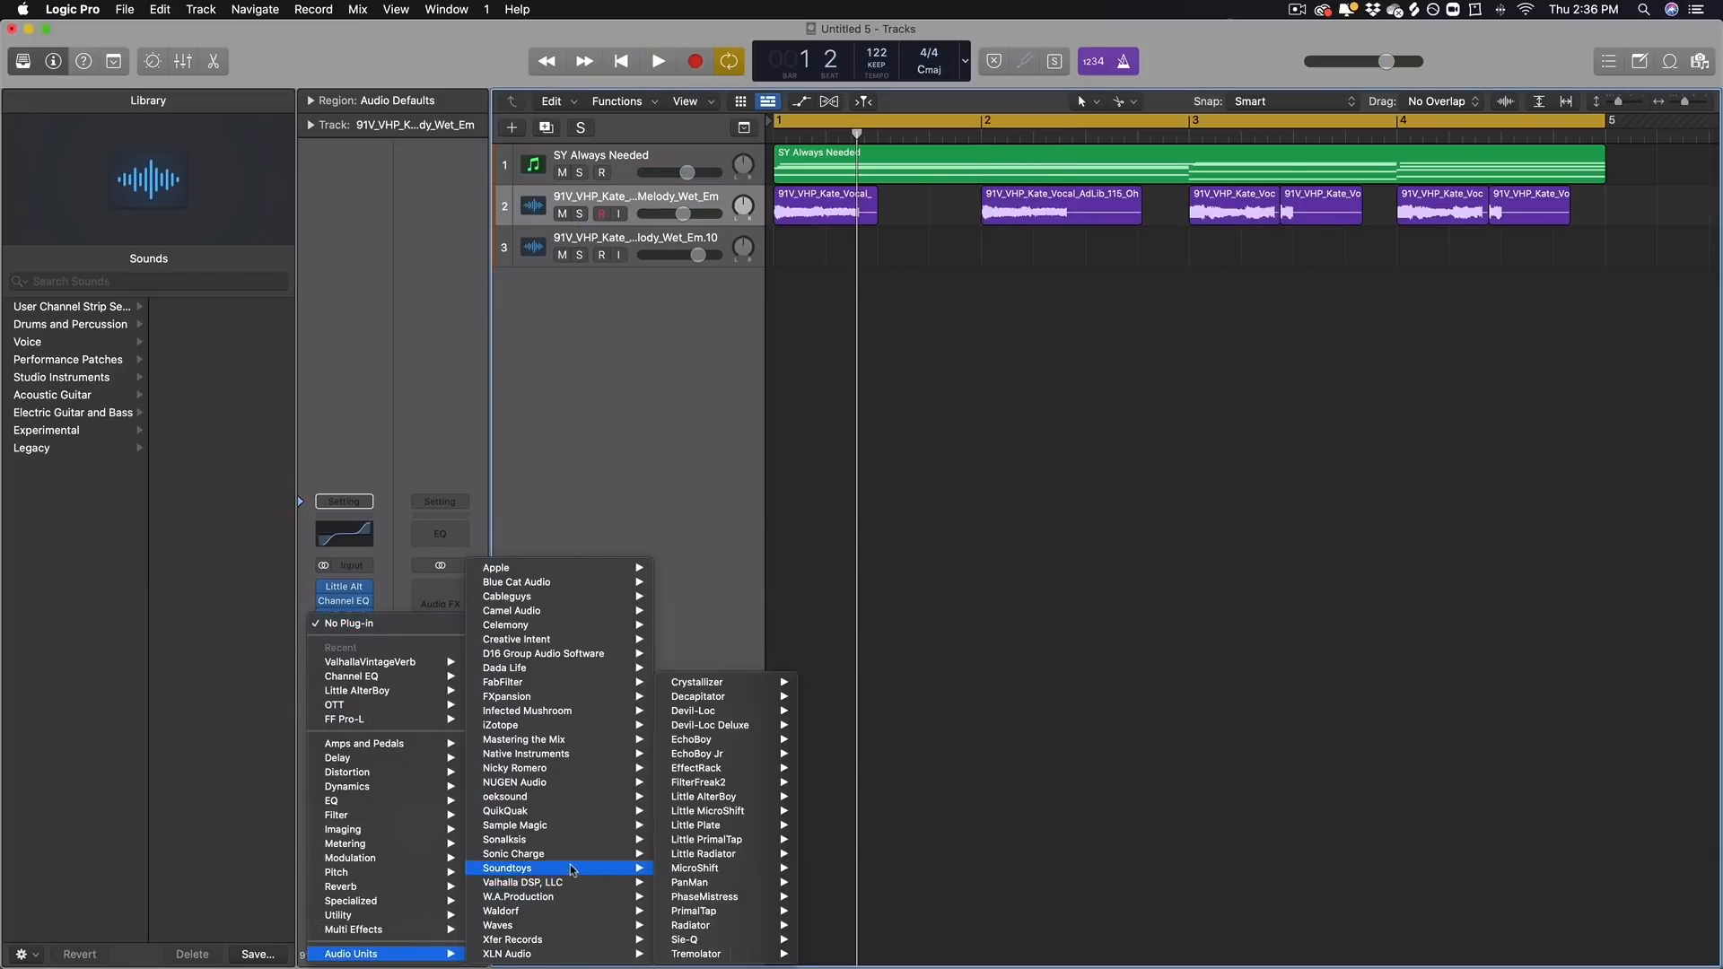
mouse_move(562, 874)
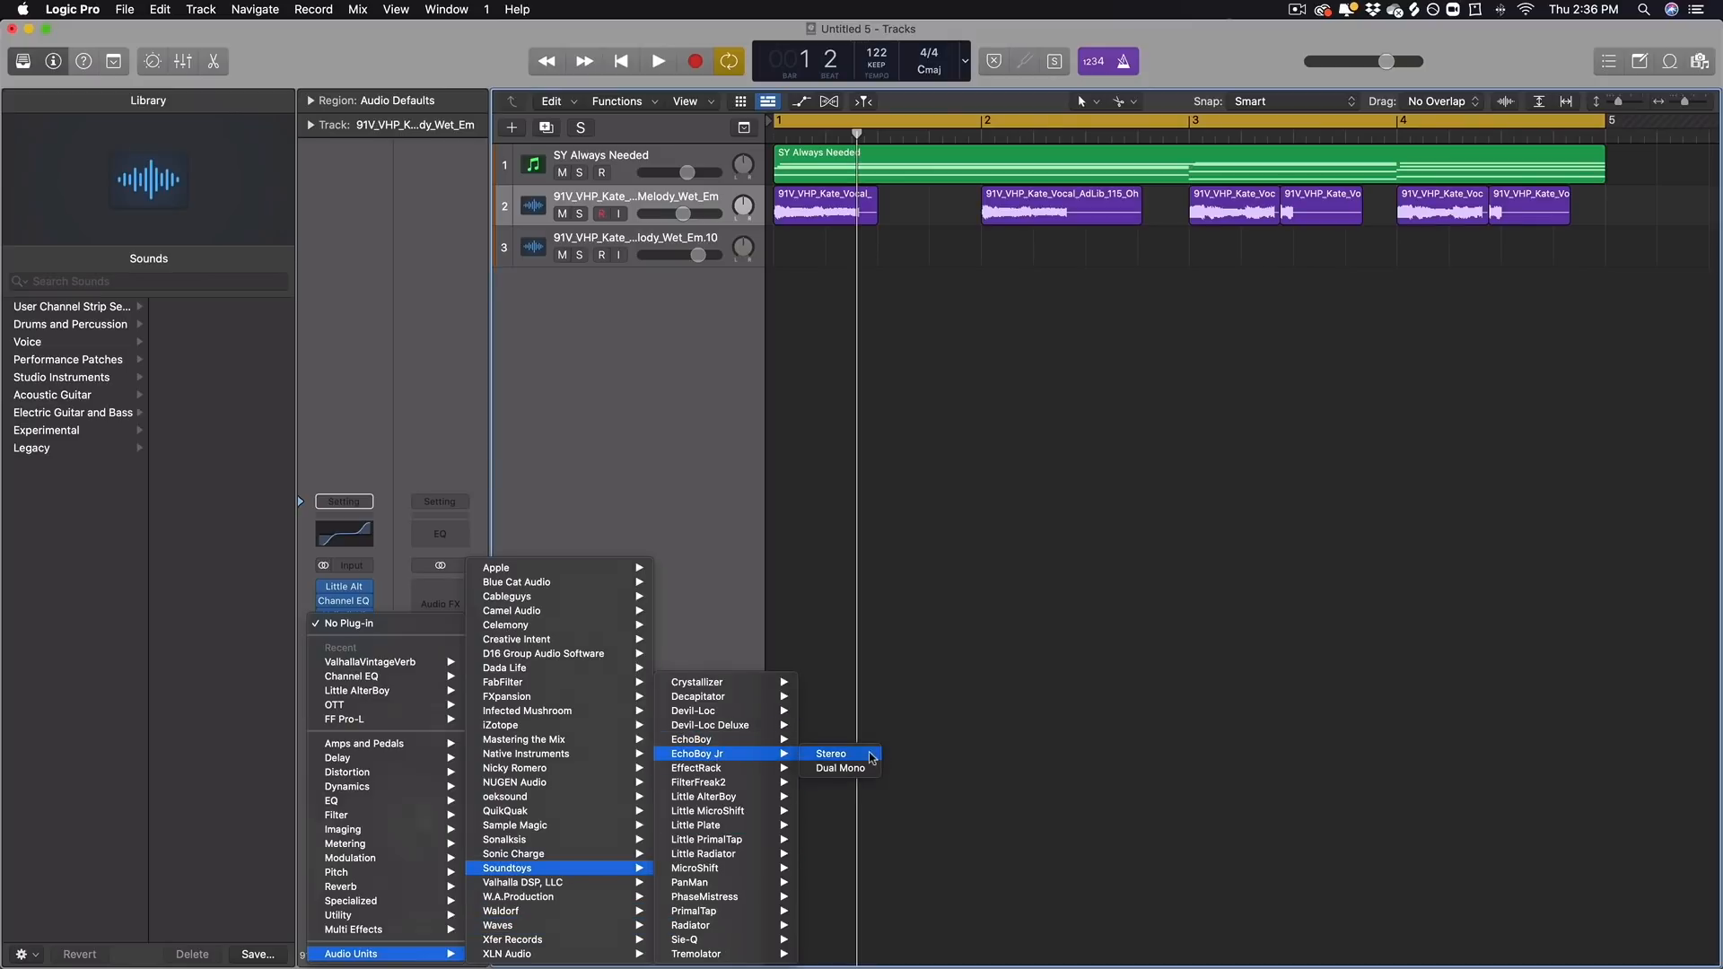
left_click(869, 756)
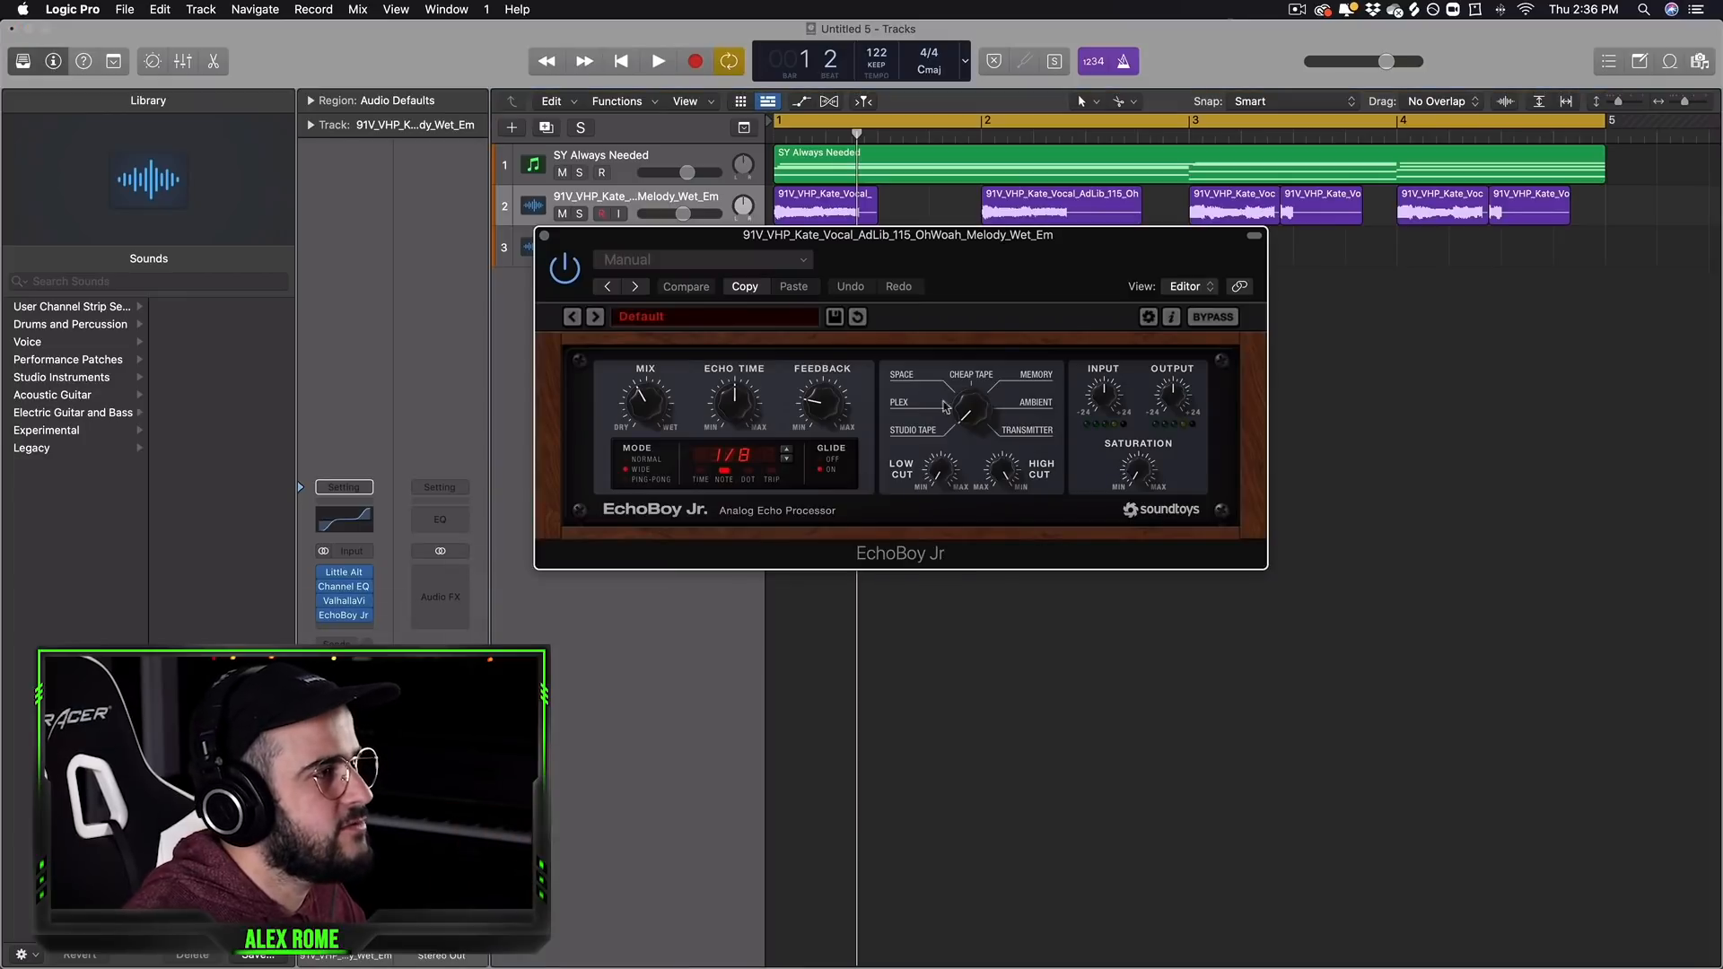
left_click_drag(931, 332, 986, 353)
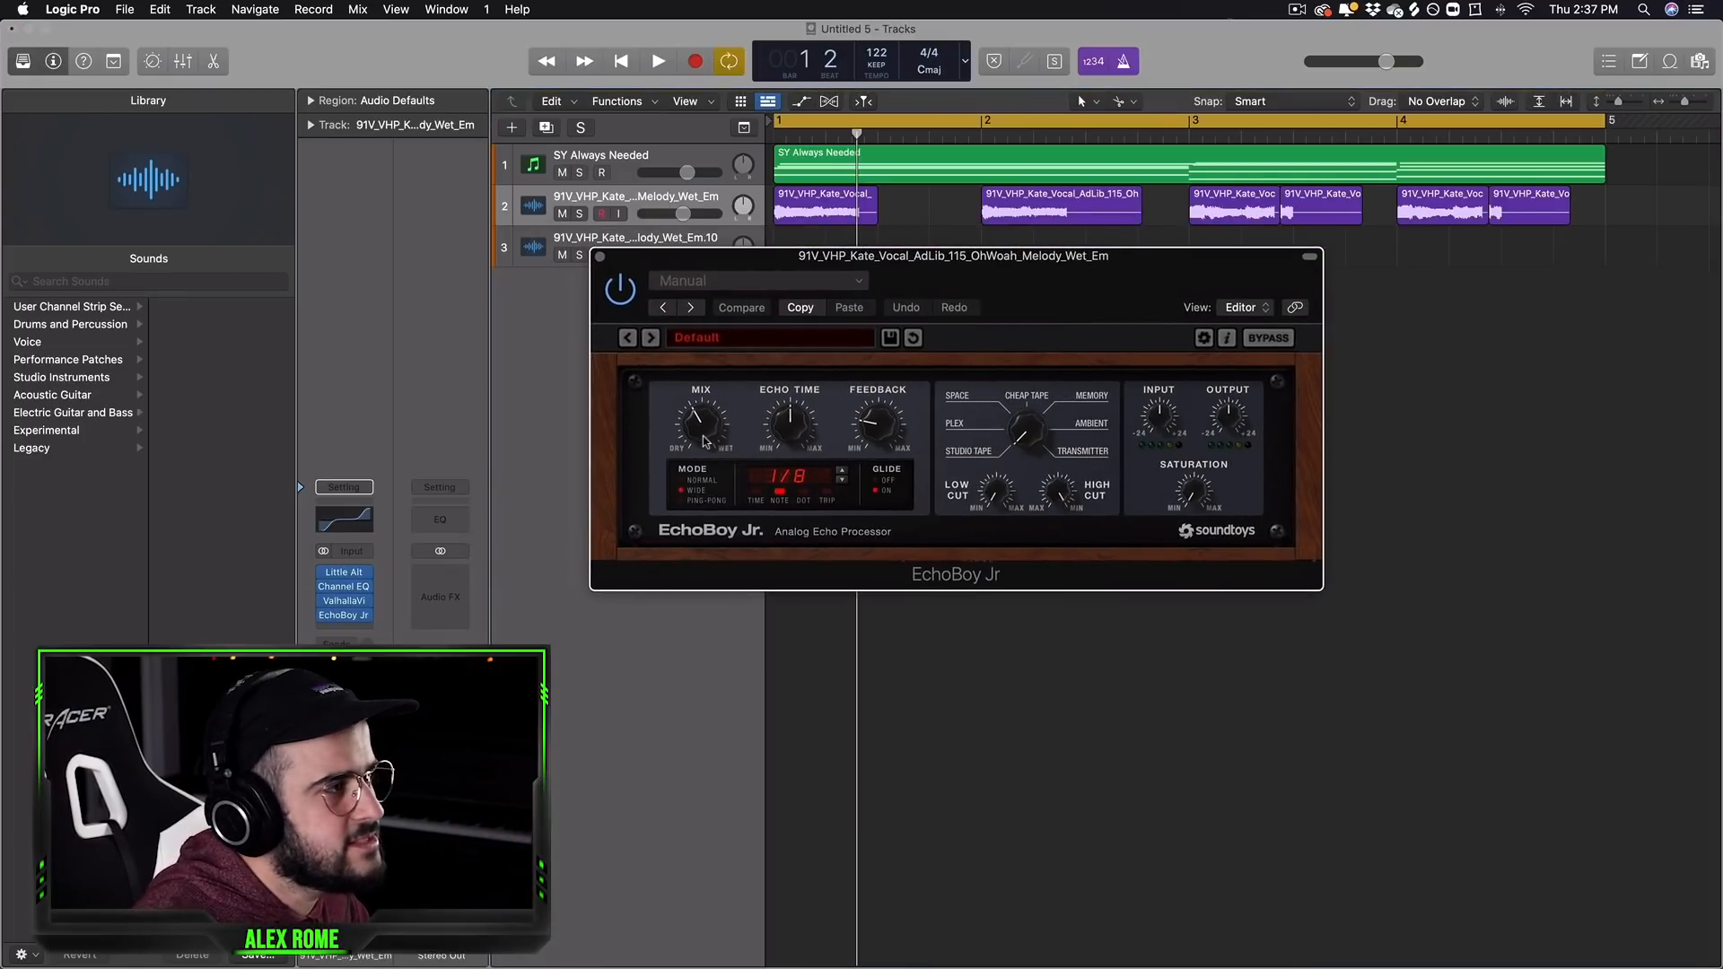
left_click(839, 473)
key("space")
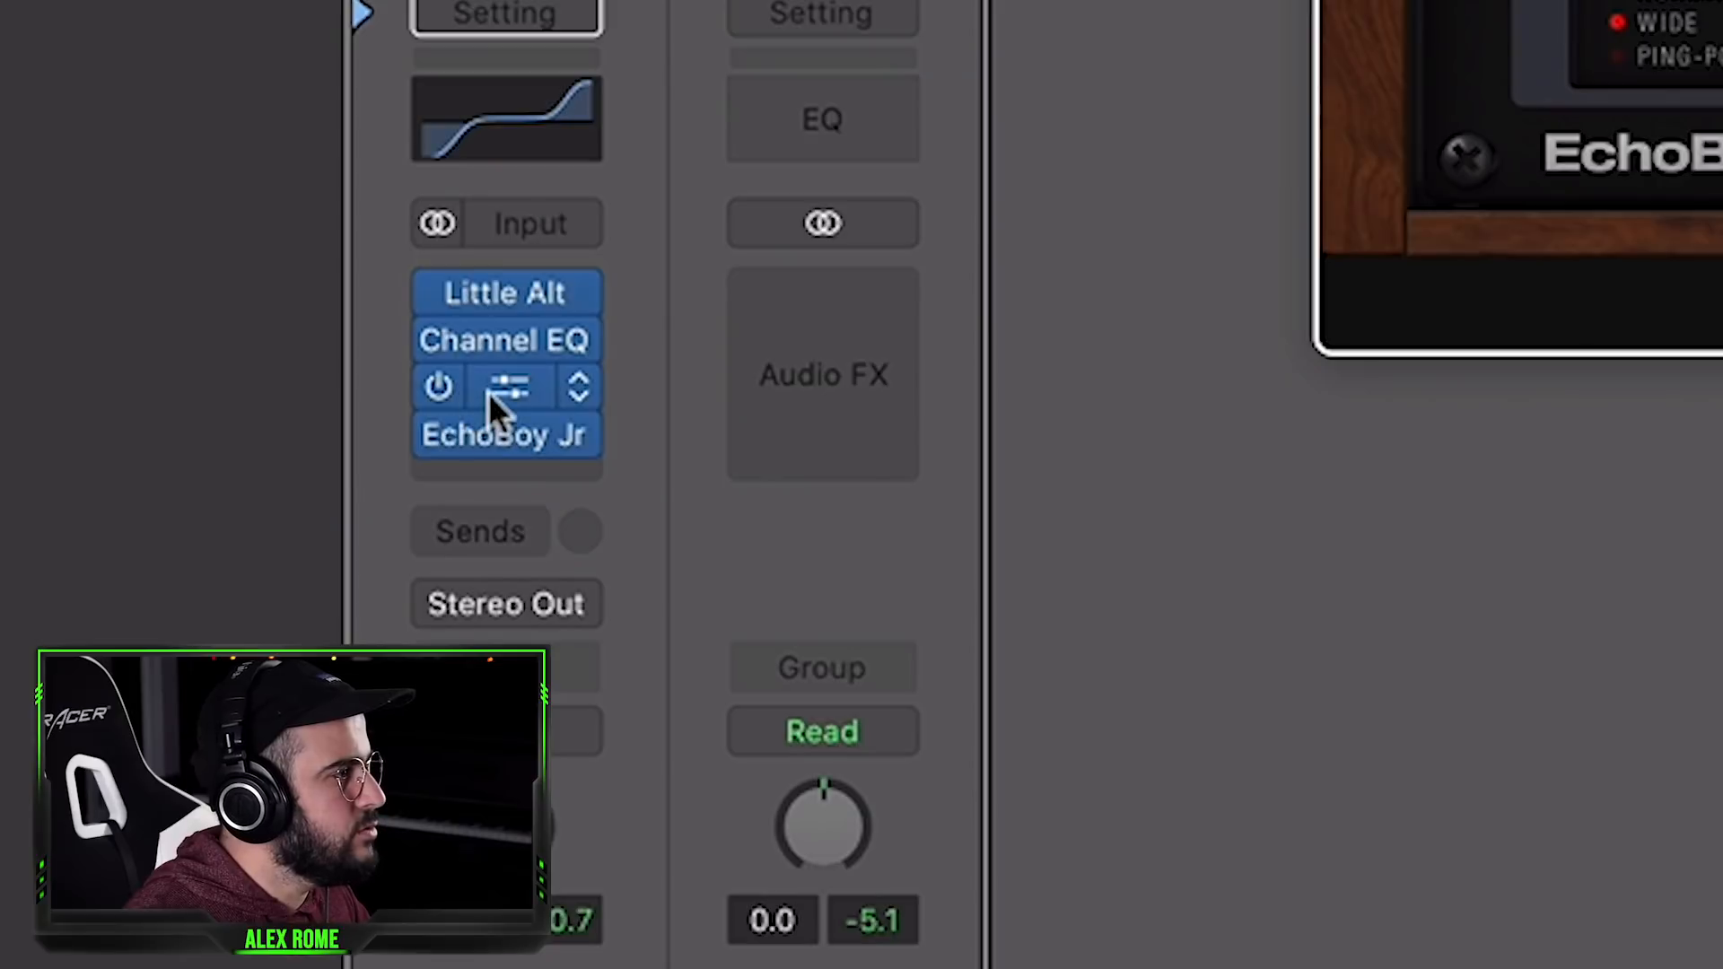
left_click_drag(489, 438, 492, 462)
left_click_drag(508, 389, 512, 357)
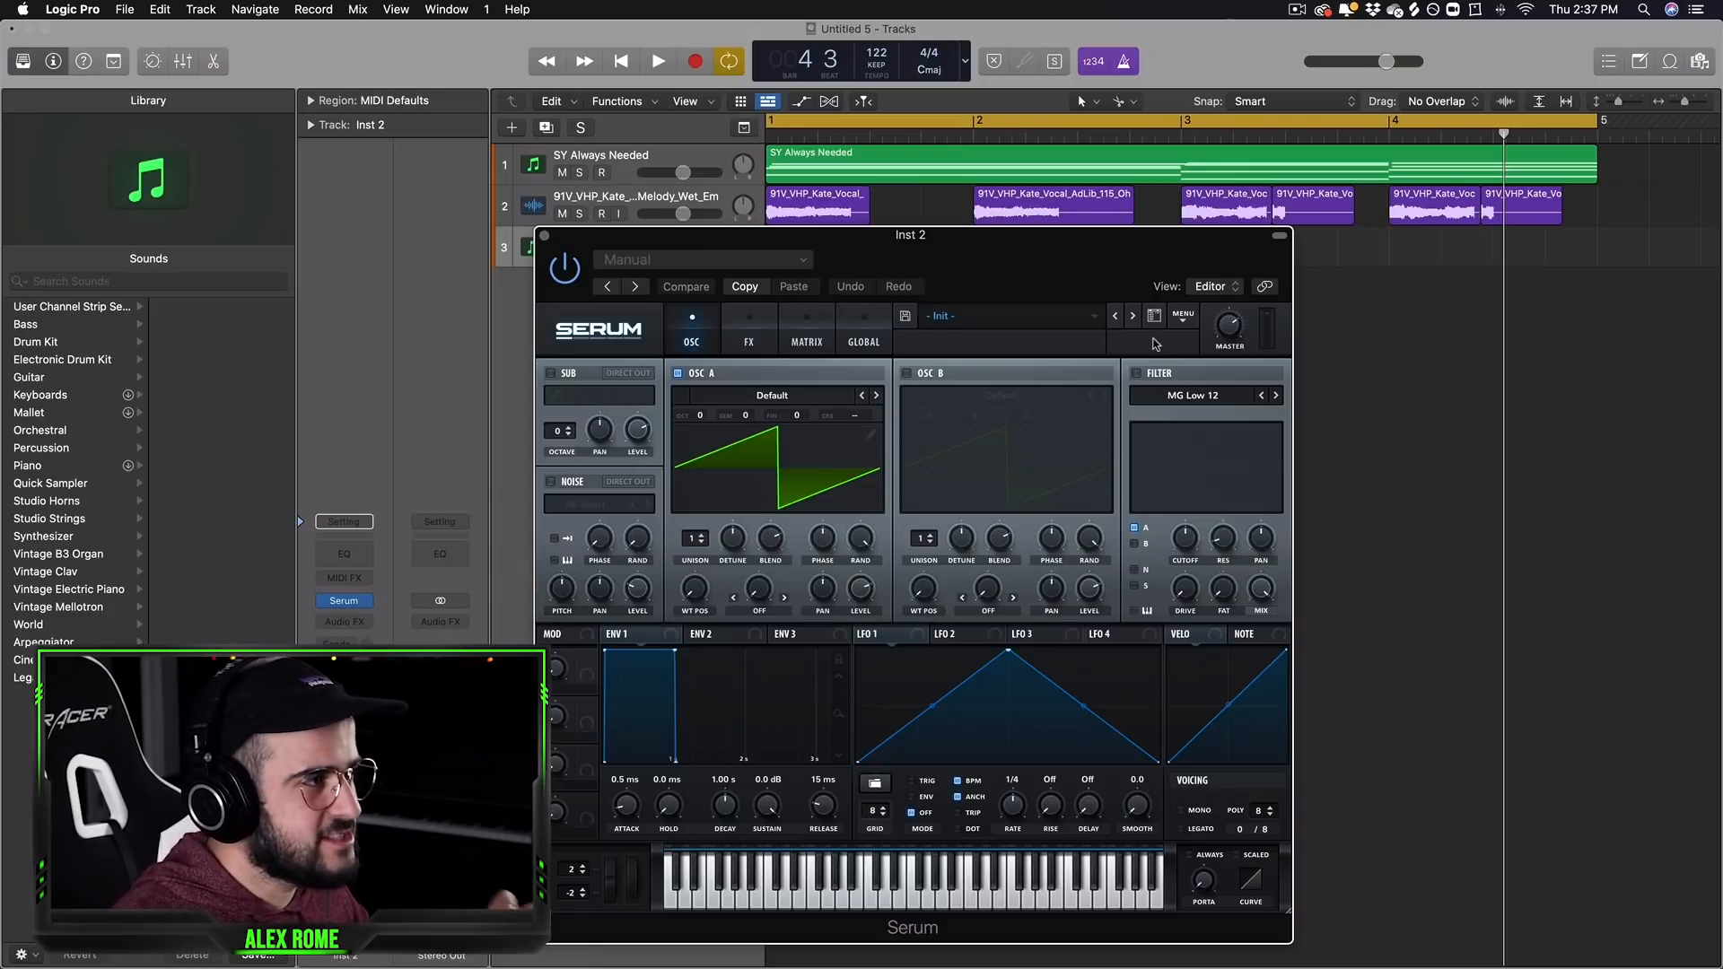
Step: Browse Serum's preset folders on the Inst 2 track and reset the synth to the Init preset
left_click(1071, 337)
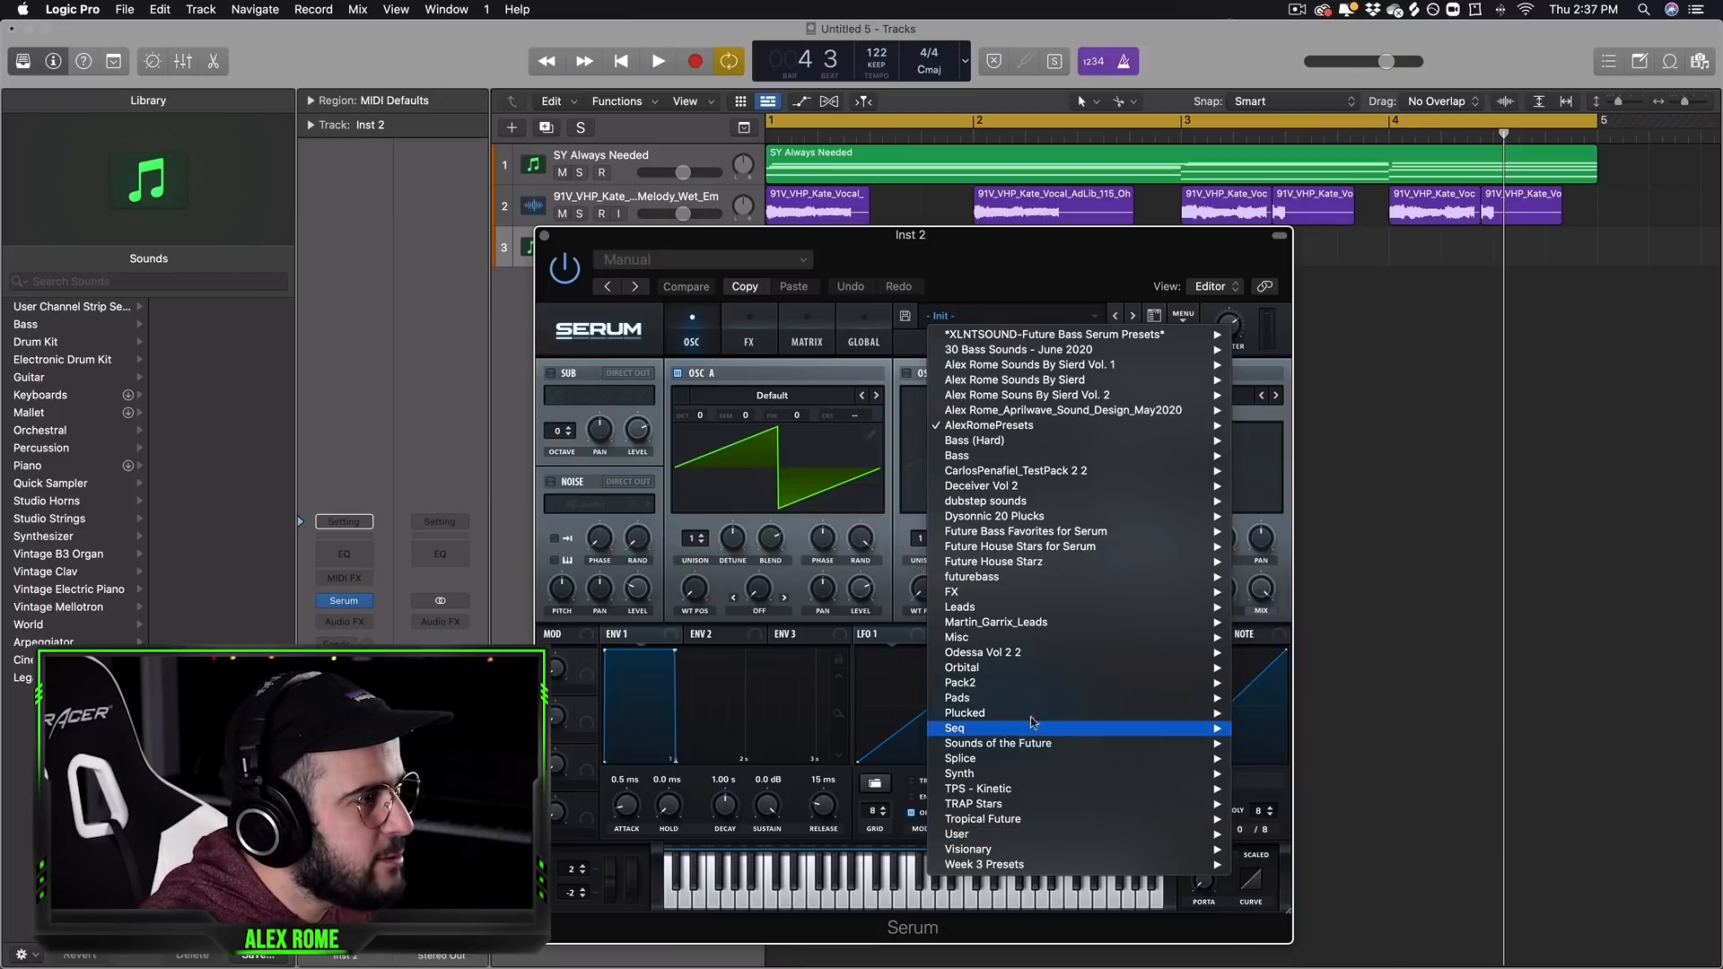
mouse_move(1034, 673)
mouse_move(1311, 679)
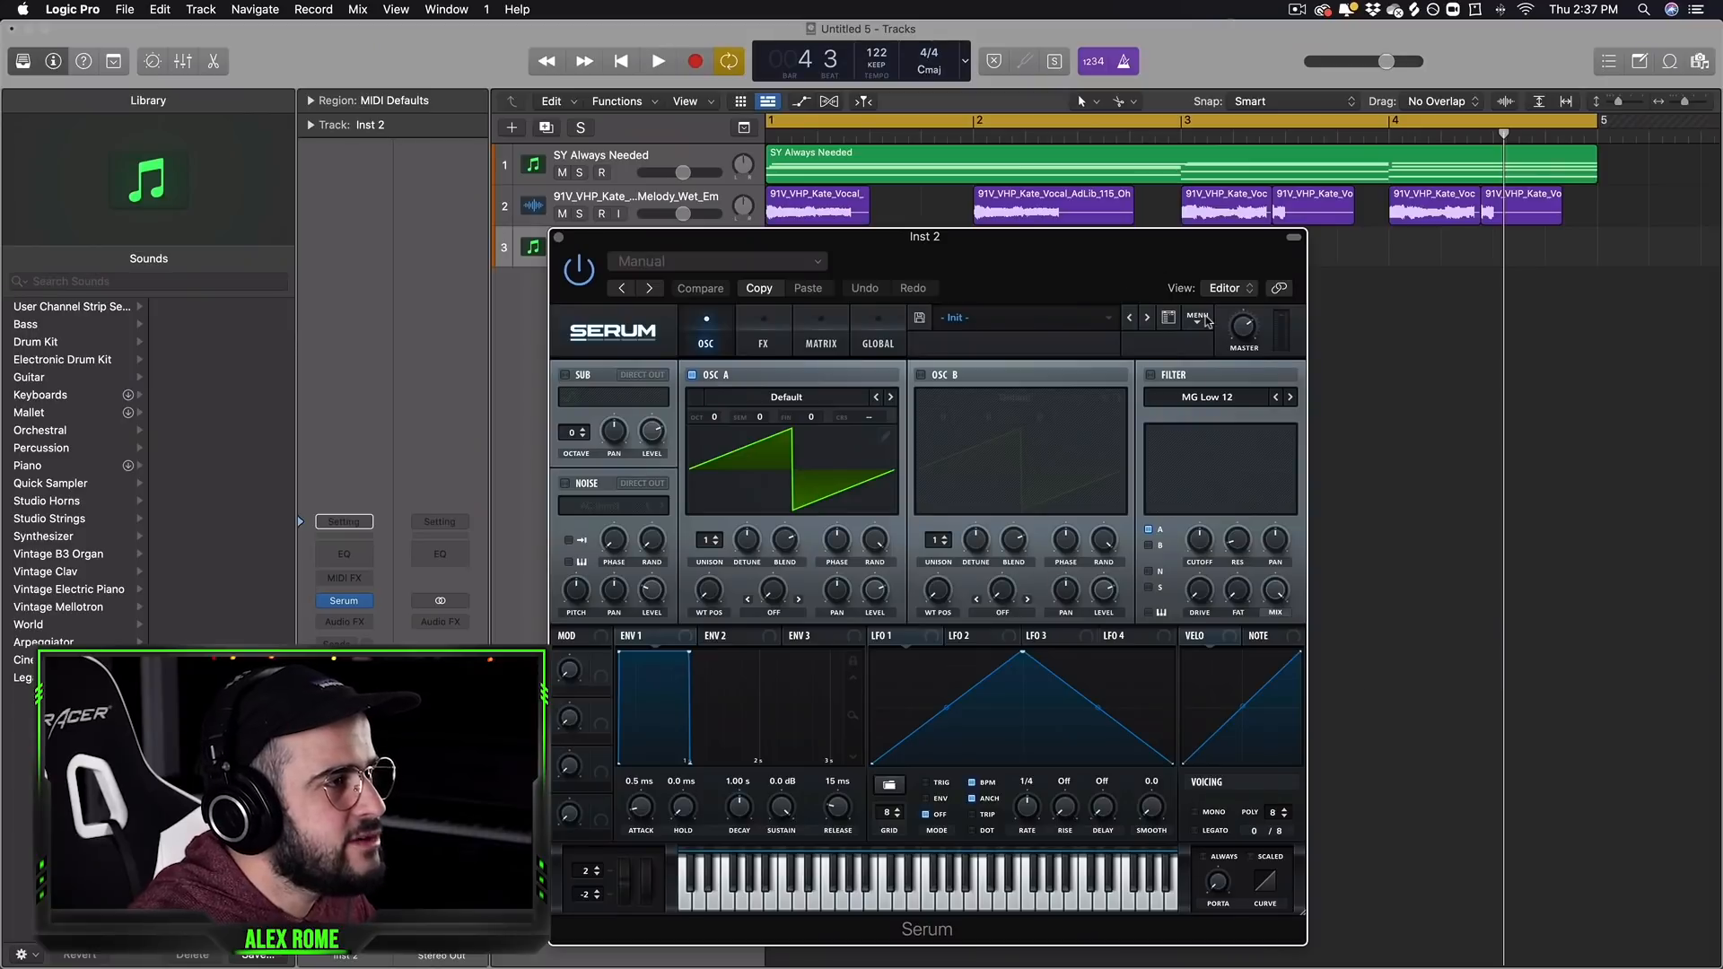
left_click(1207, 321)
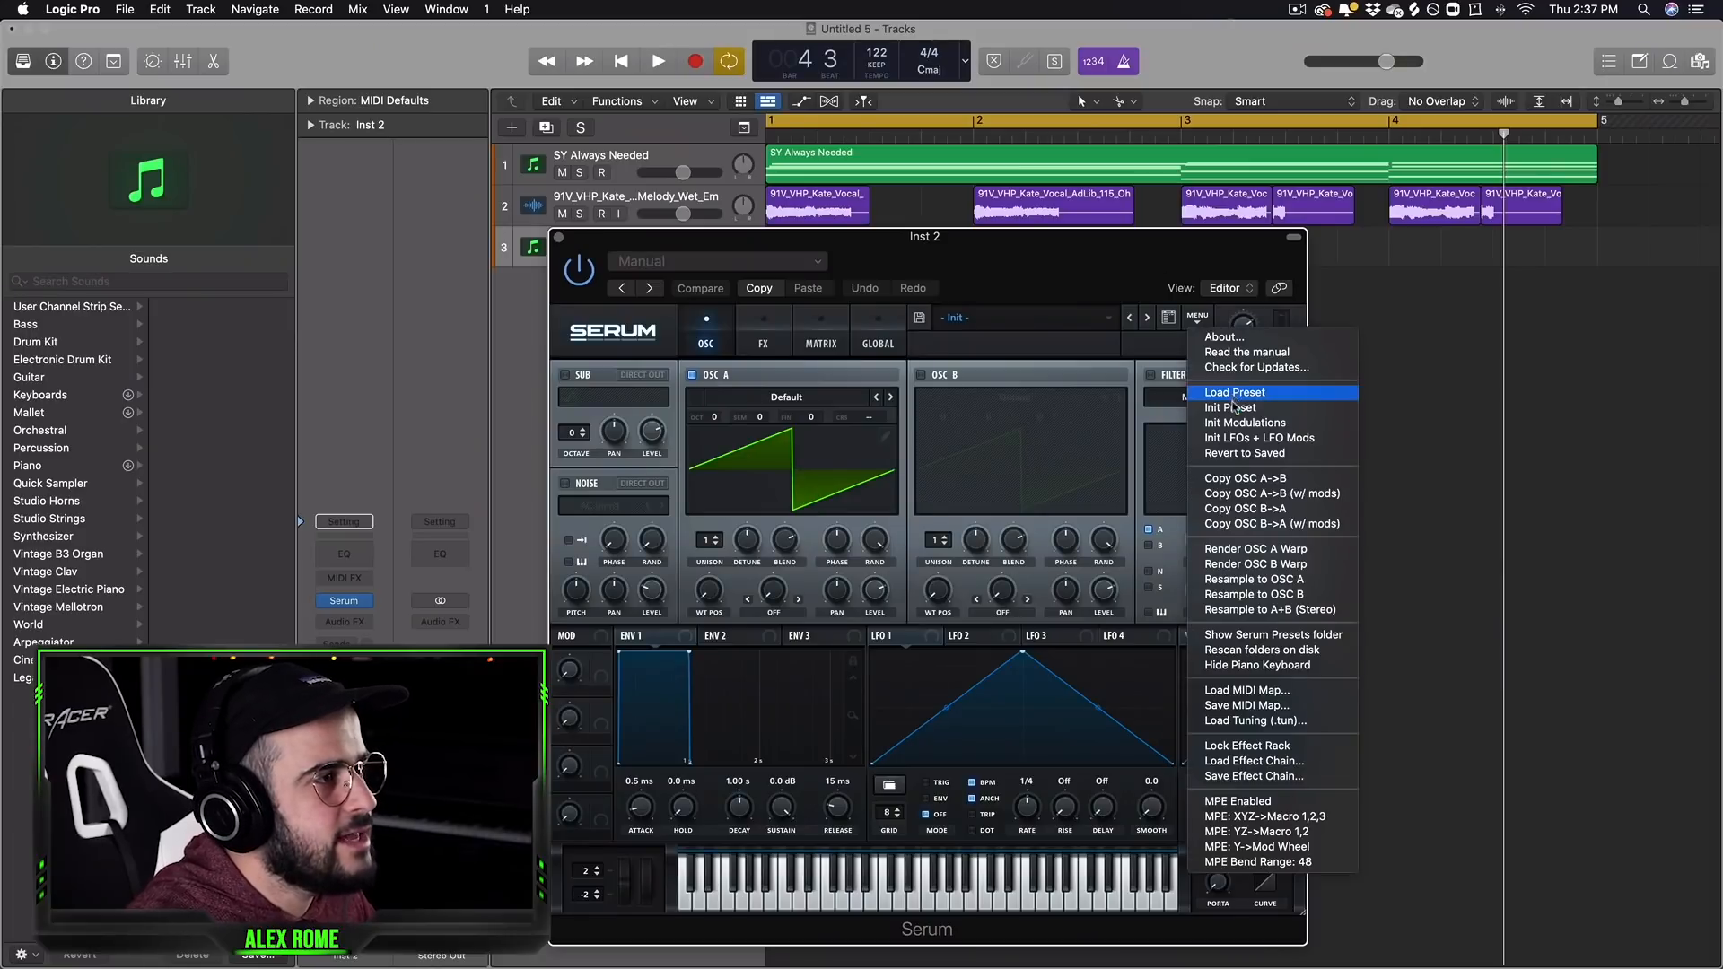
left_click(1221, 400)
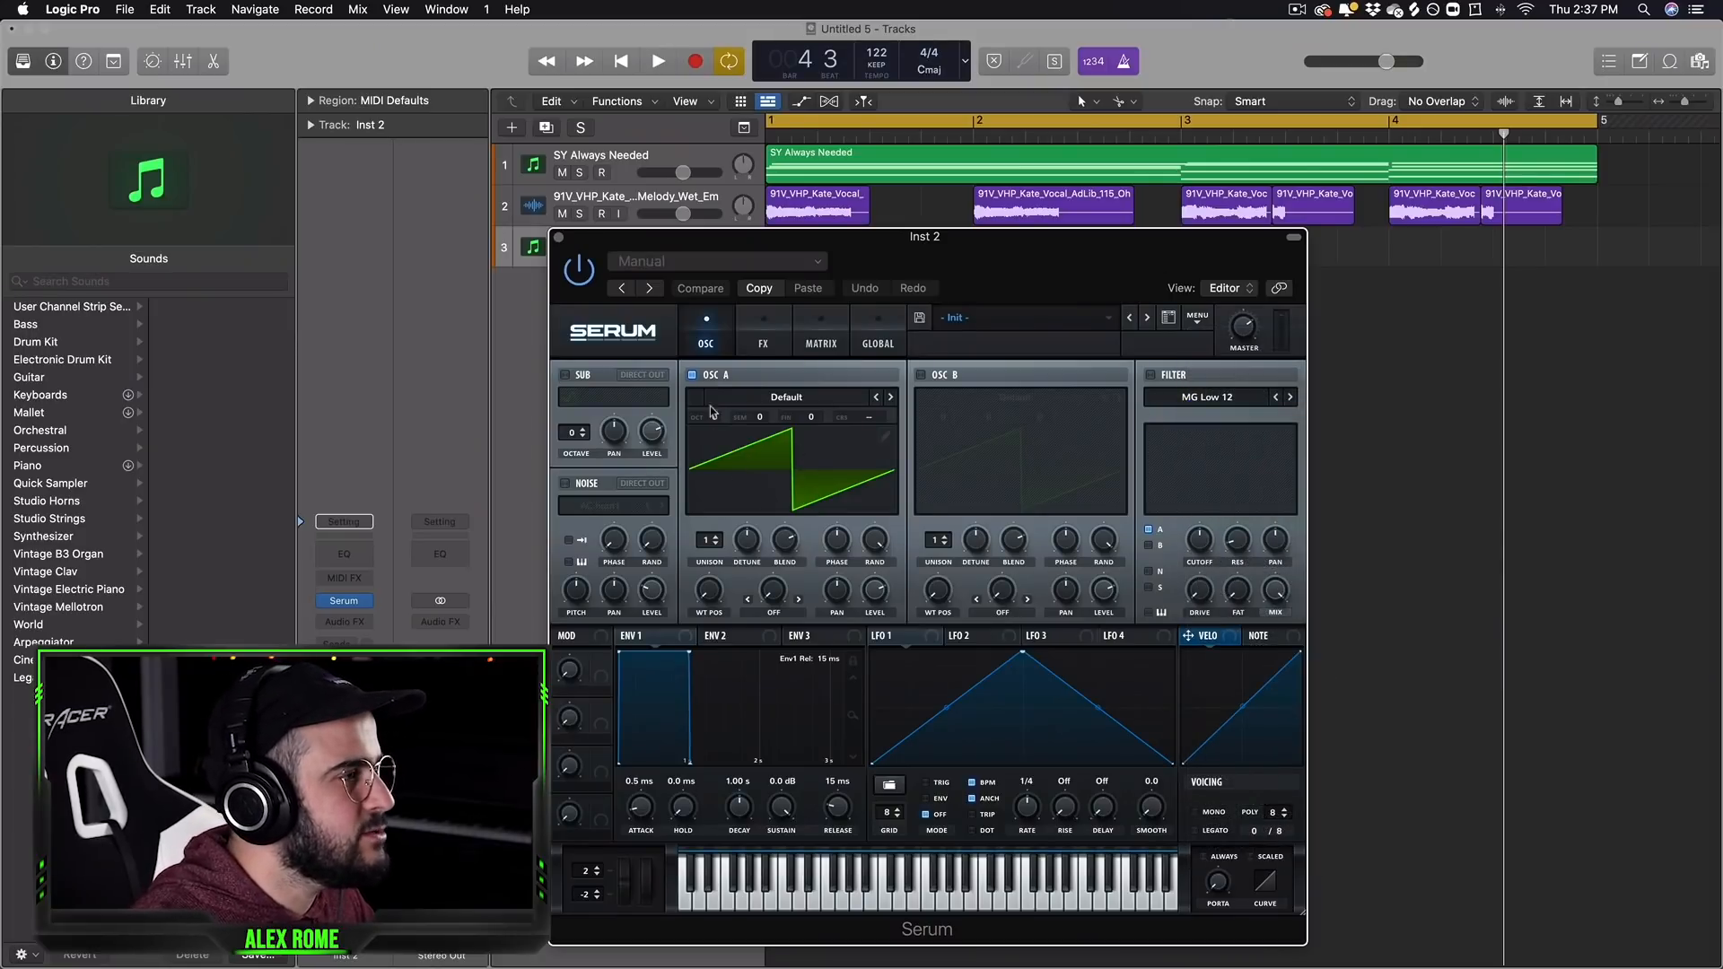
Step: Redraw oscillator A's wavetable as a square wave and close the table editor
left_click(888, 435)
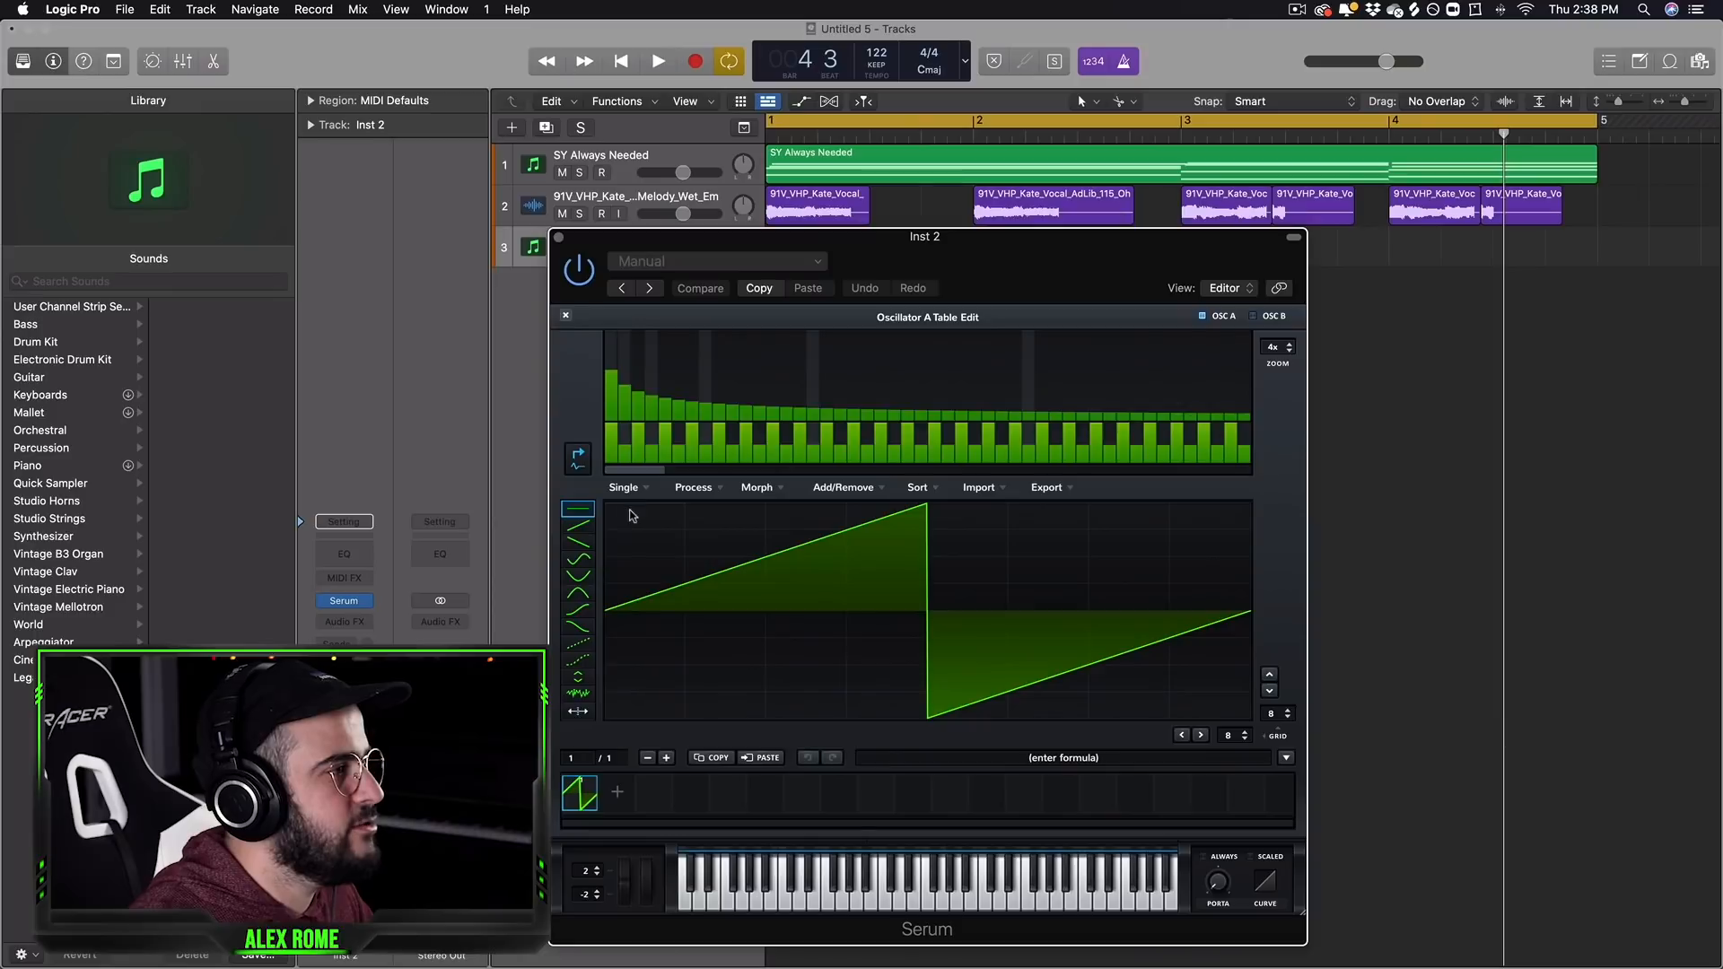
left_click_drag(632, 516, 919, 508)
left_click_drag(938, 673, 1105, 686)
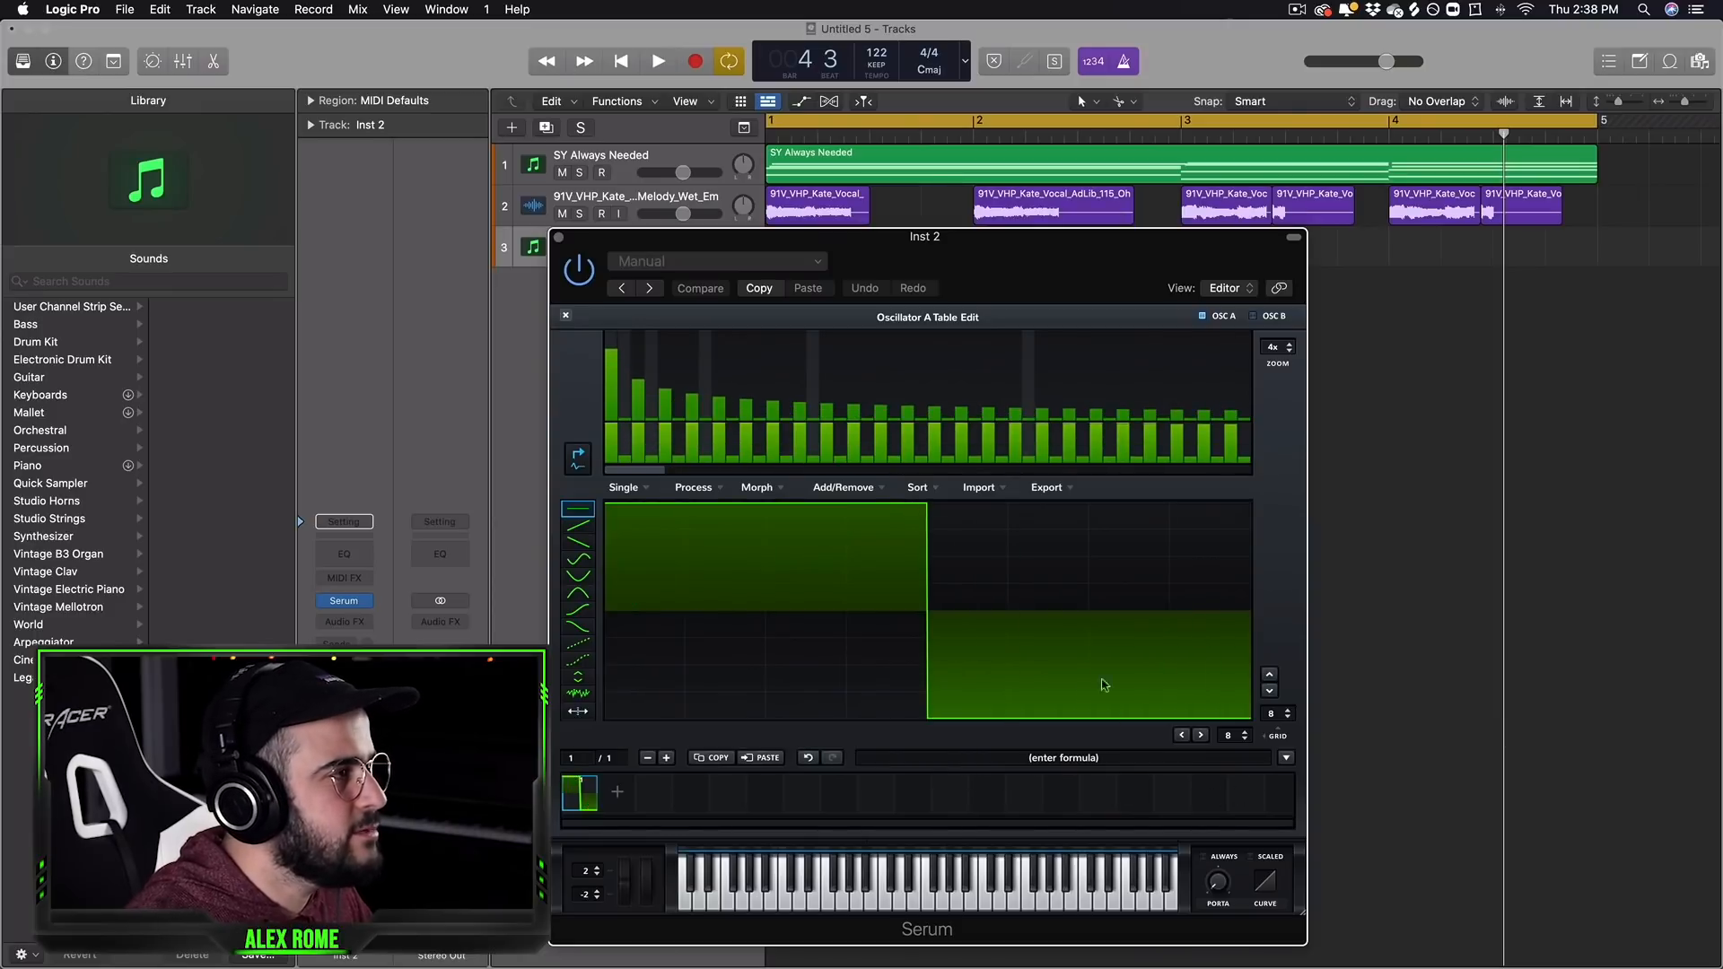
left_click(567, 316)
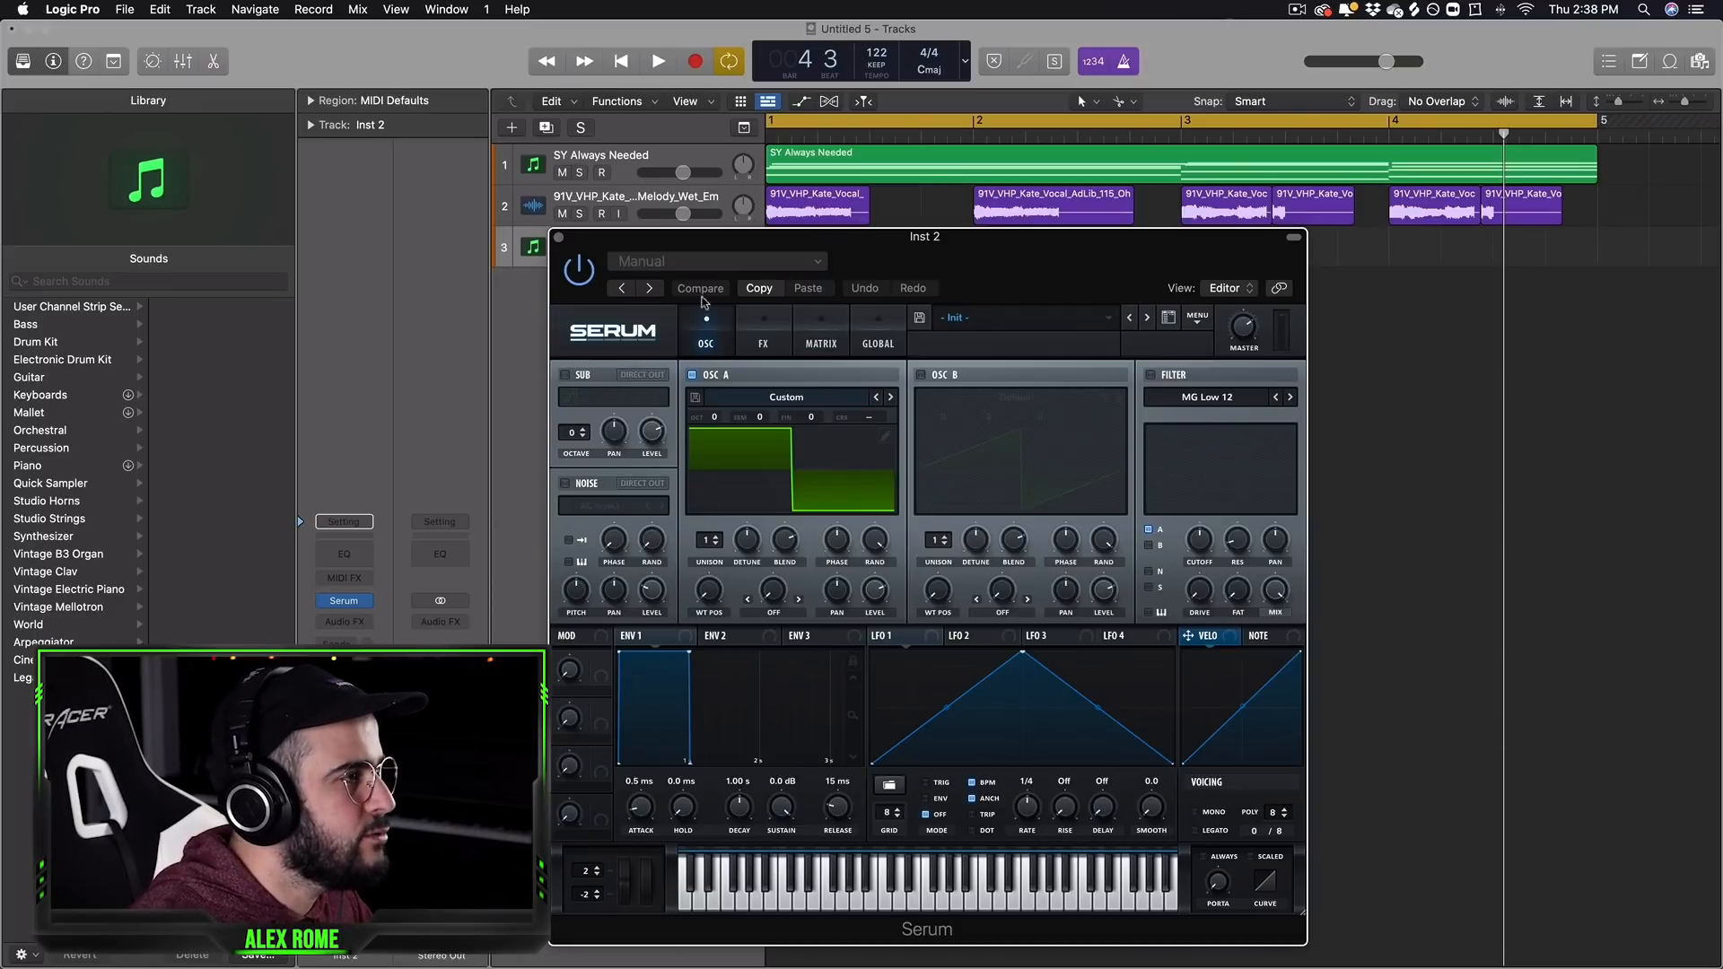
Step: Enable the filter as MG Low 24, and give oscillator A 9 unison voices with reduced detune
left_click(1152, 376)
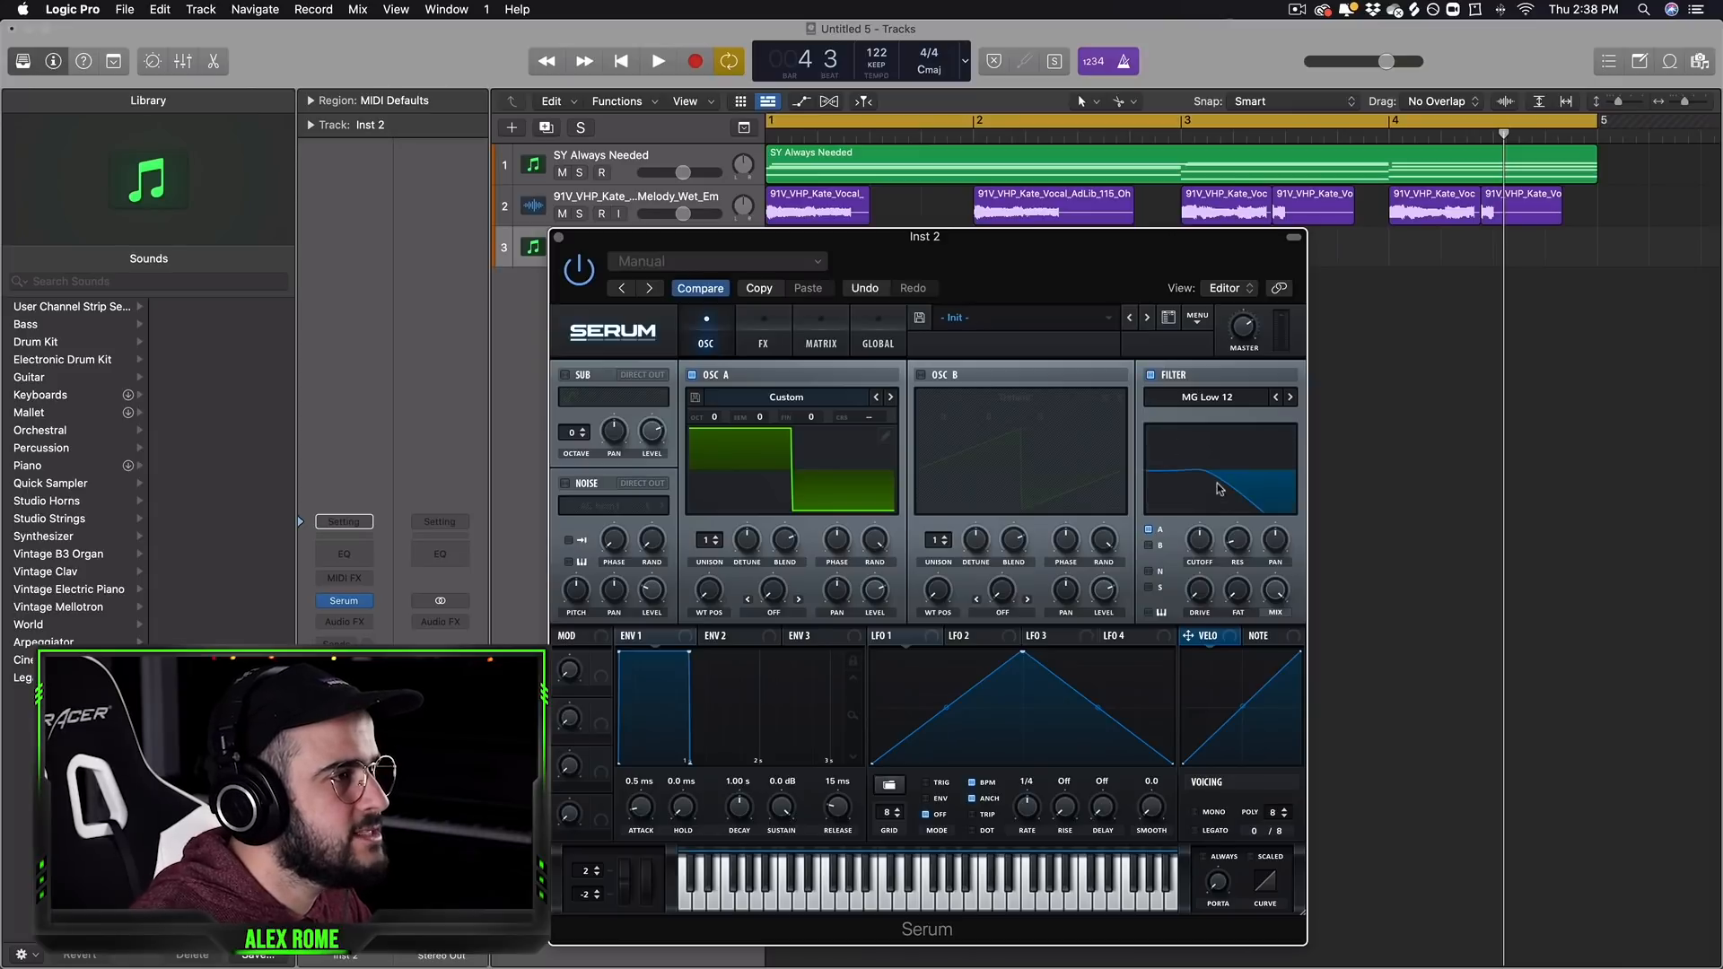
left_click(1290, 397)
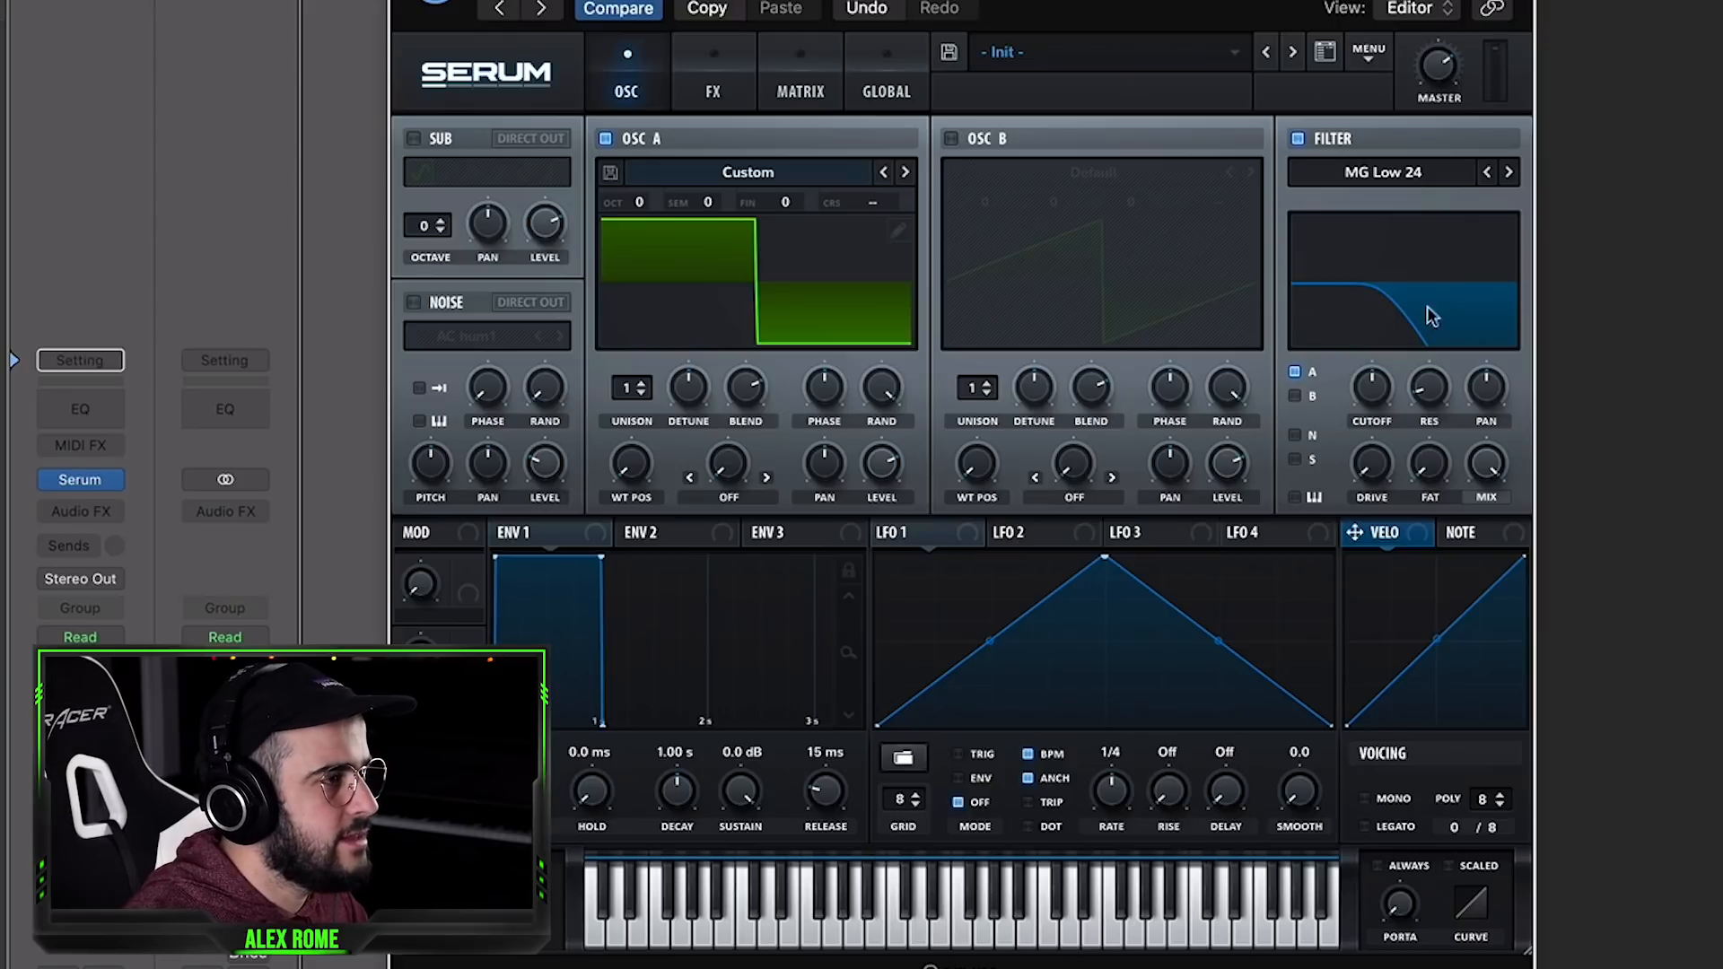
left_click_drag(632, 395, 638, 224)
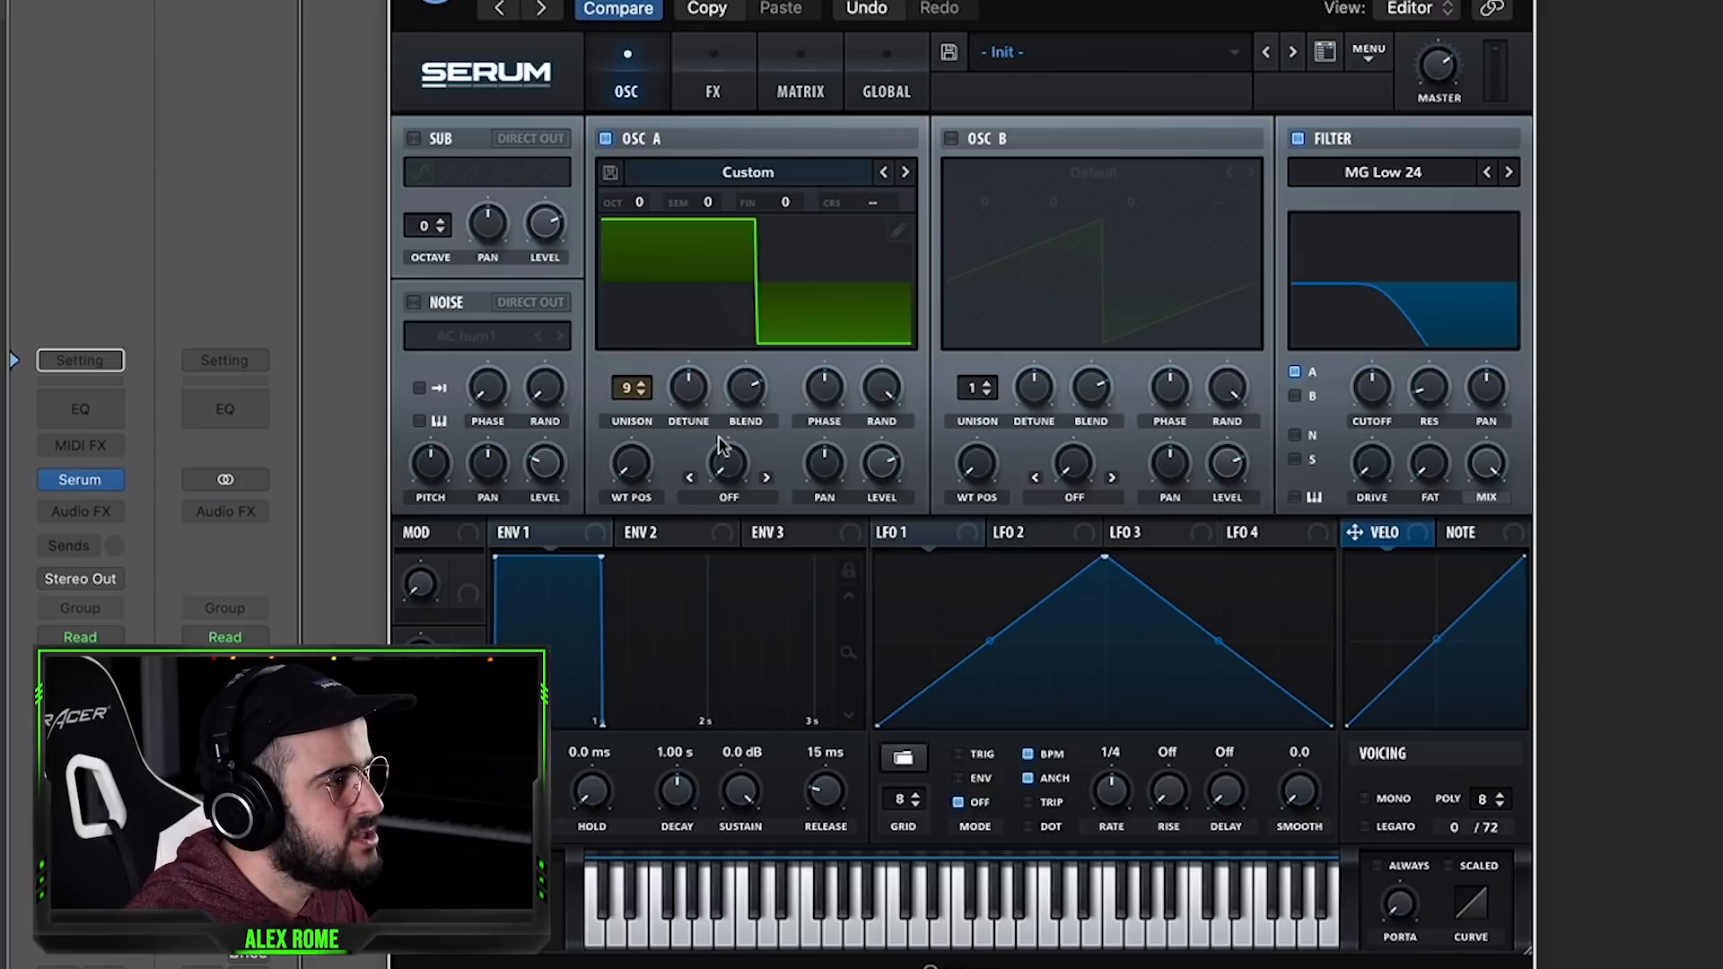
left_click_drag(685, 402, 682, 434)
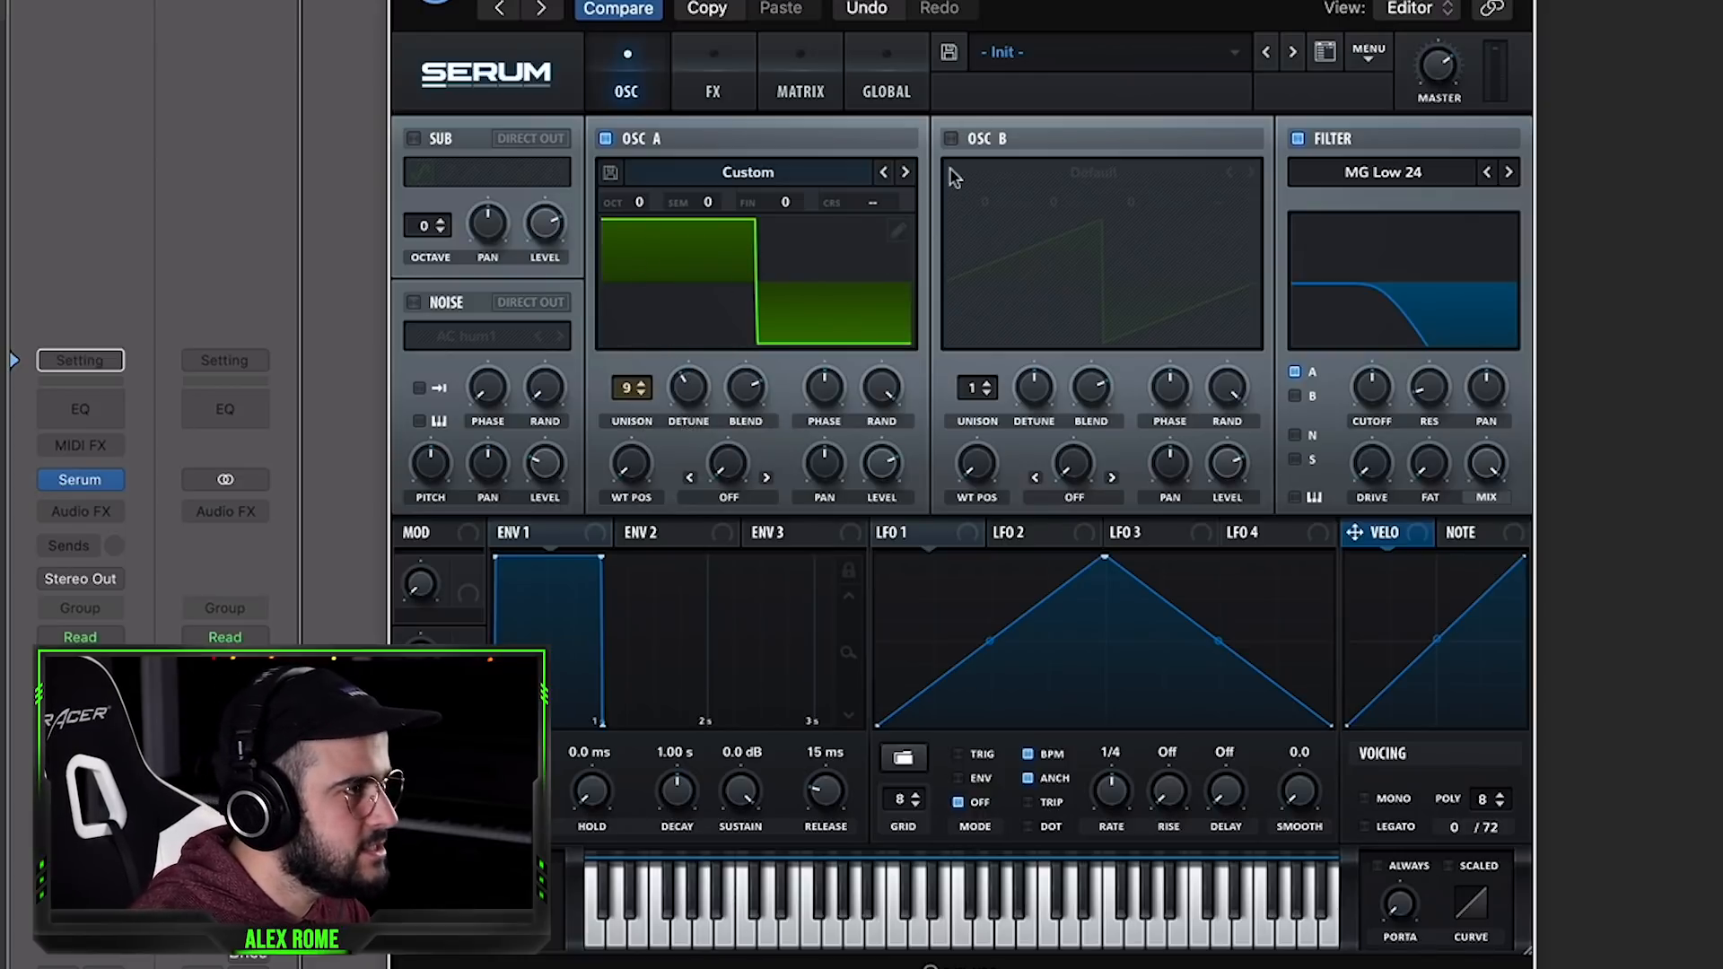
Step: Enable the sub oscillator through the filter, and modulate the cutoff with Env 2 at 573 ms decay and 60.87% sustain
left_click(951, 140)
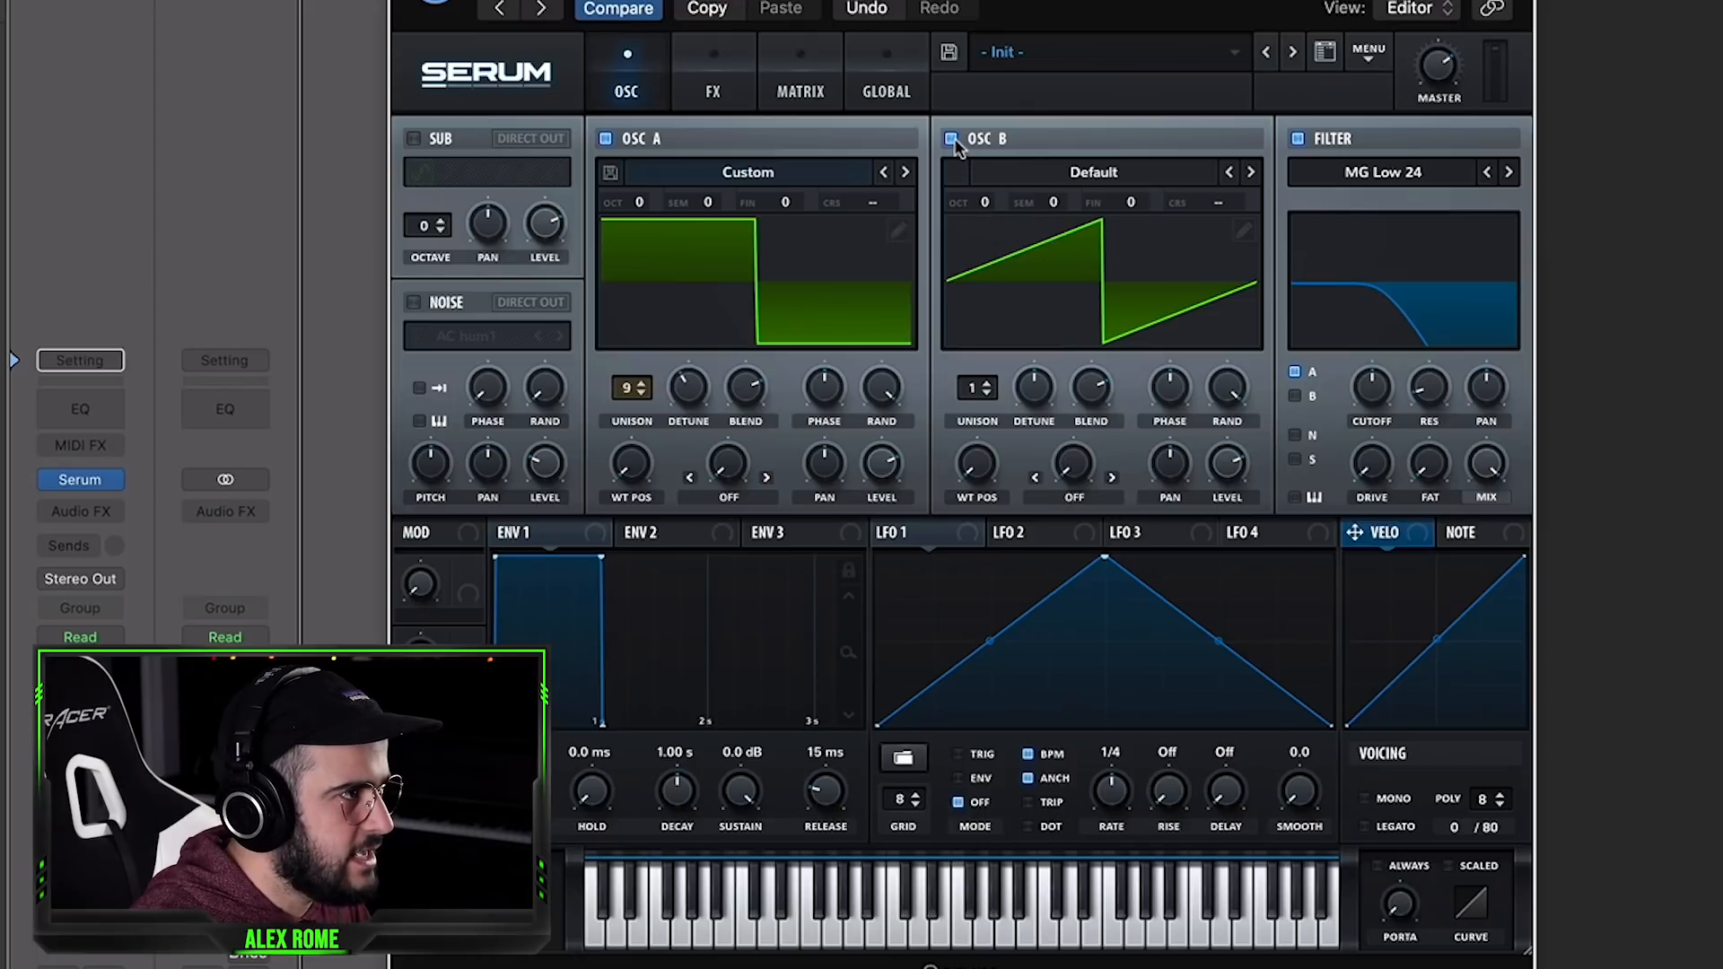
left_click(951, 140)
left_click(414, 138)
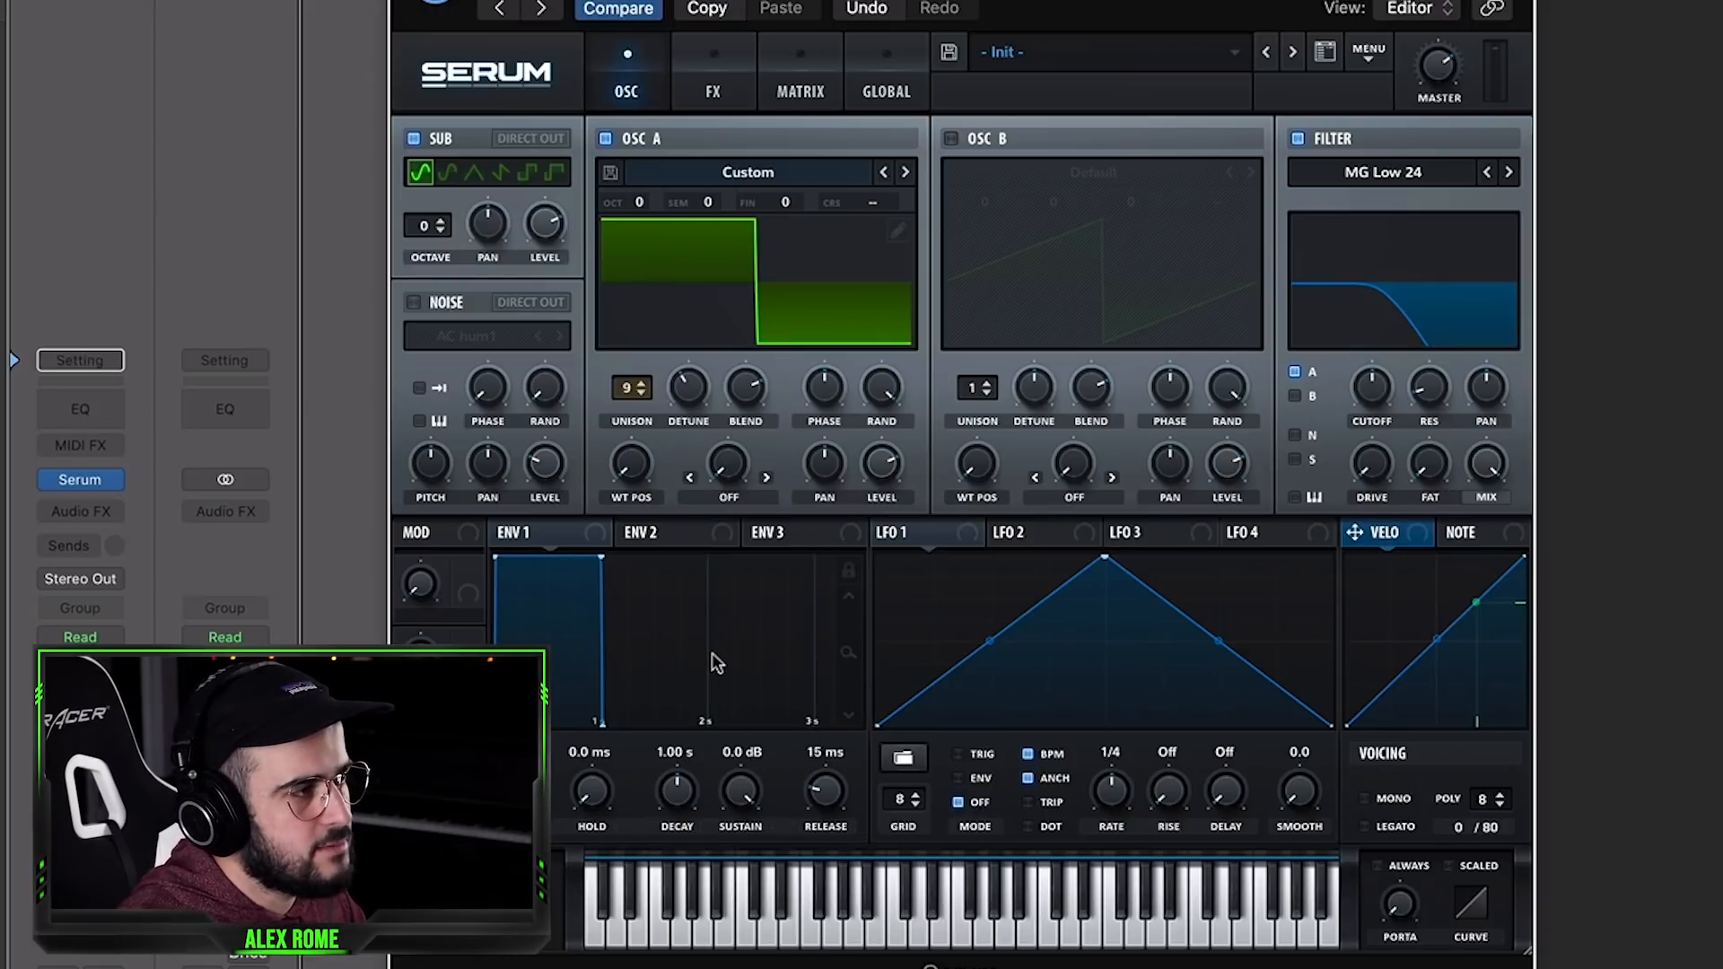
left_click_drag(1016, 483, 1361, 496)
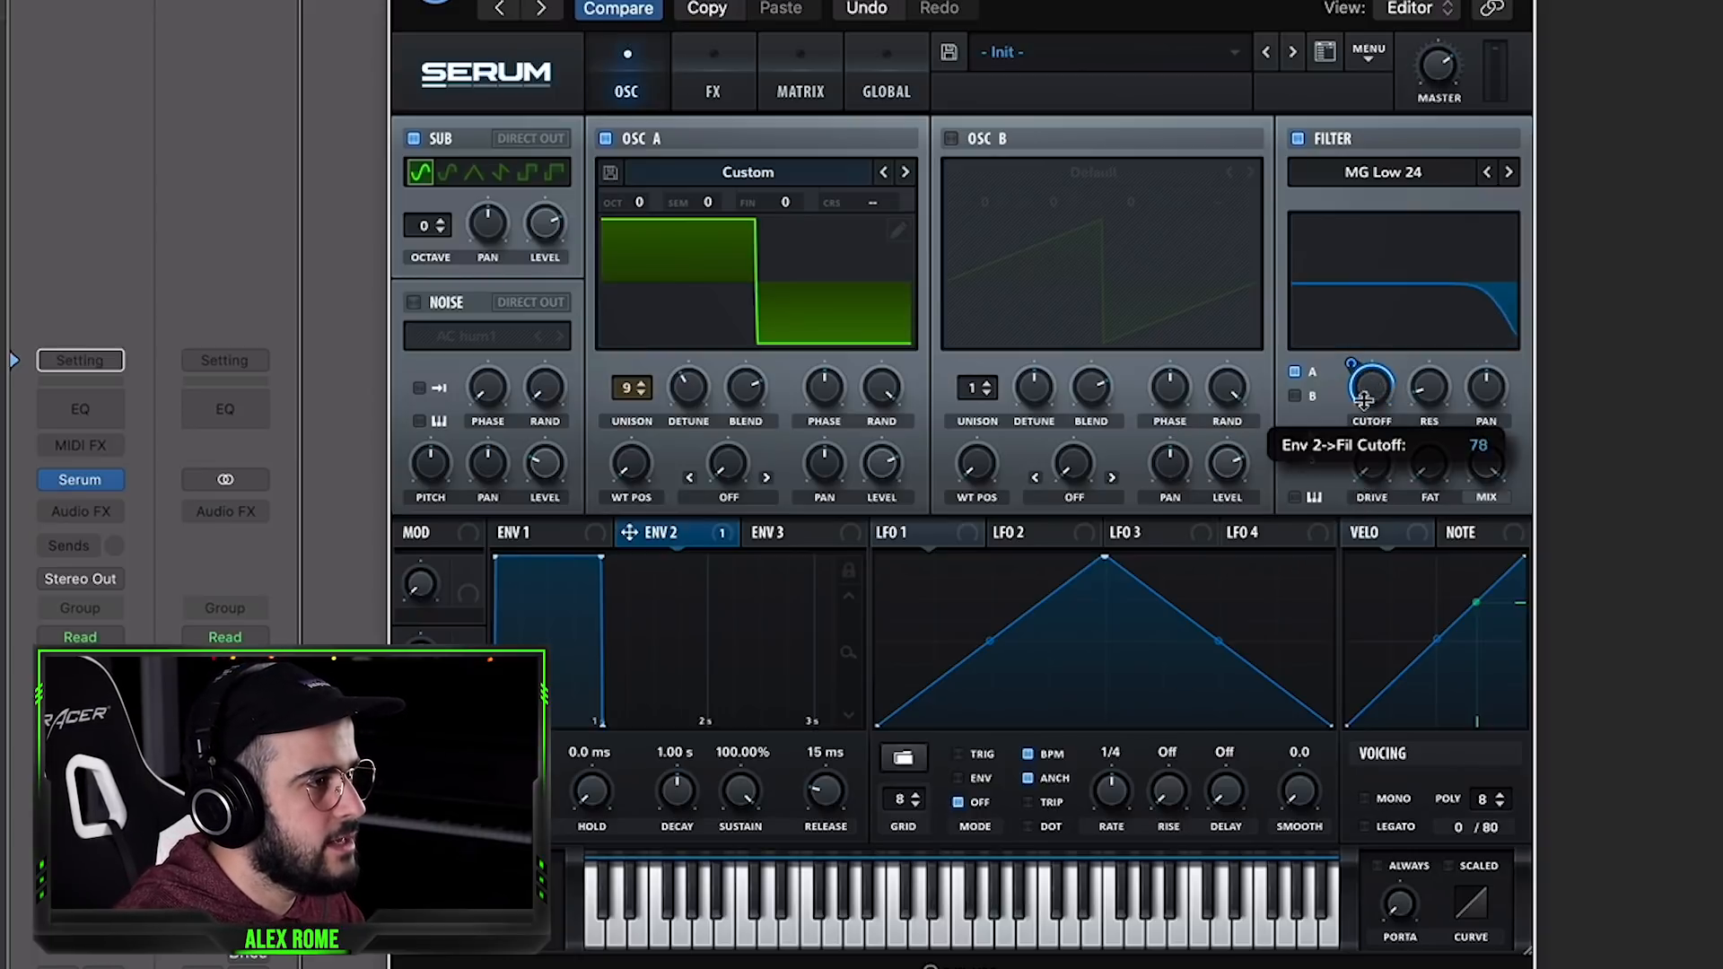
left_click_drag(747, 797, 710, 915)
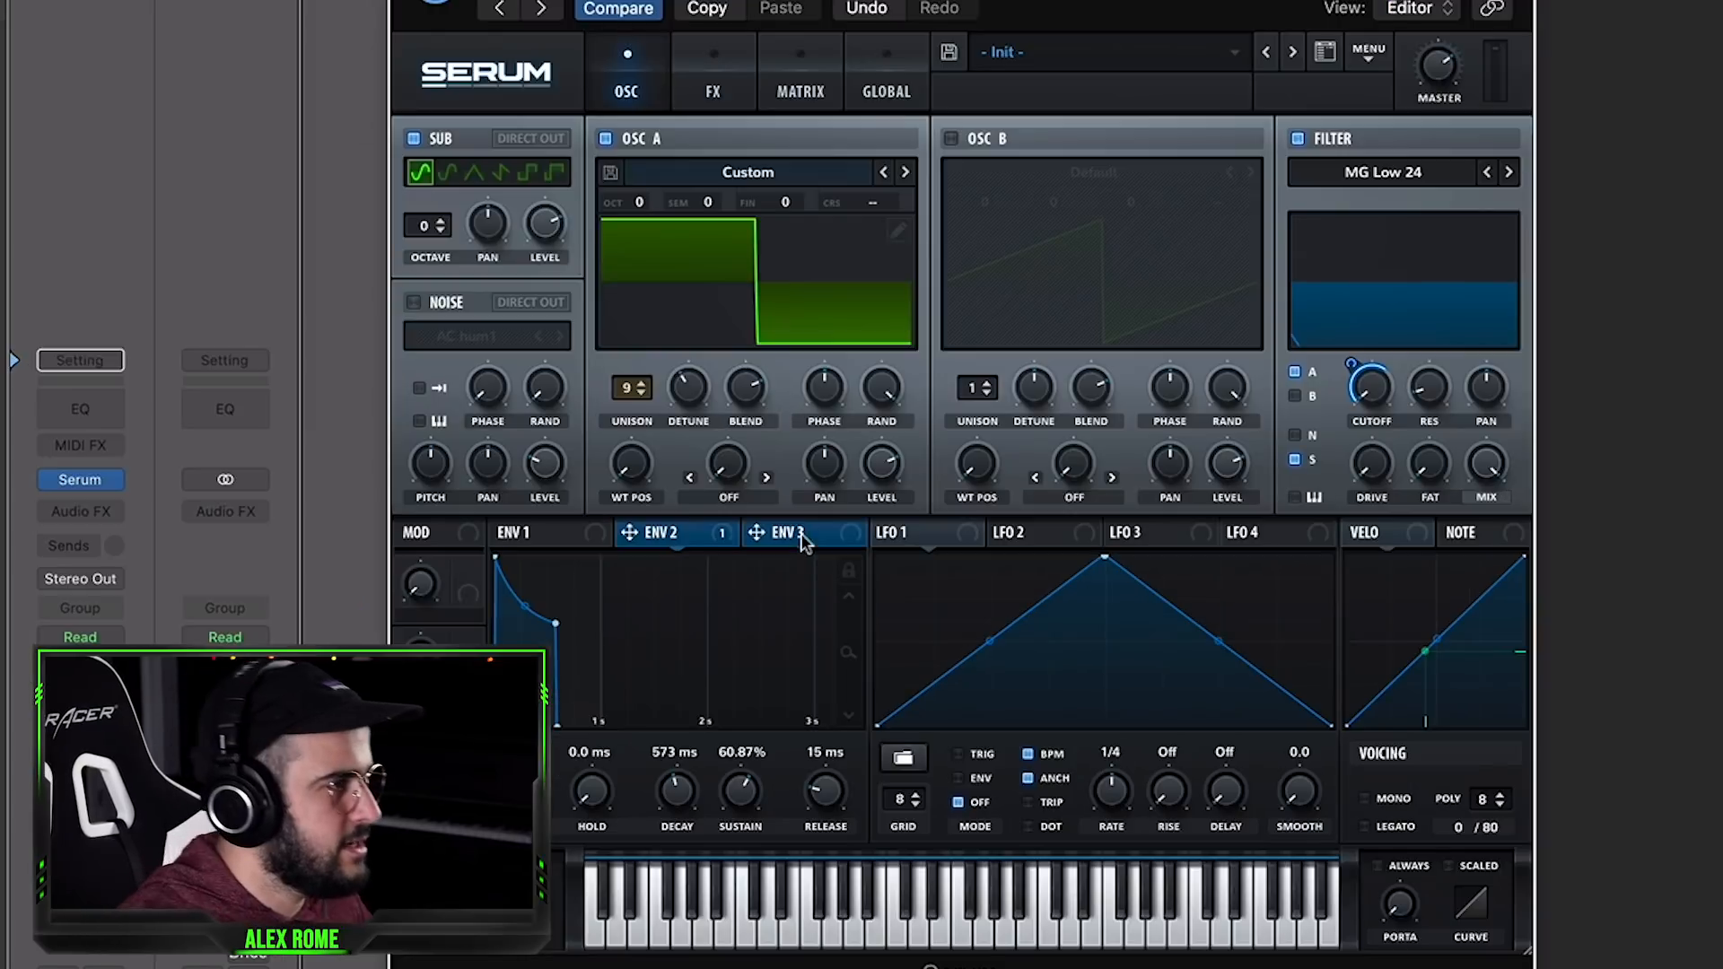
Step: Assign Env 3 as a modulation source for oscillator A's coarse pitch
left_click(837, 641)
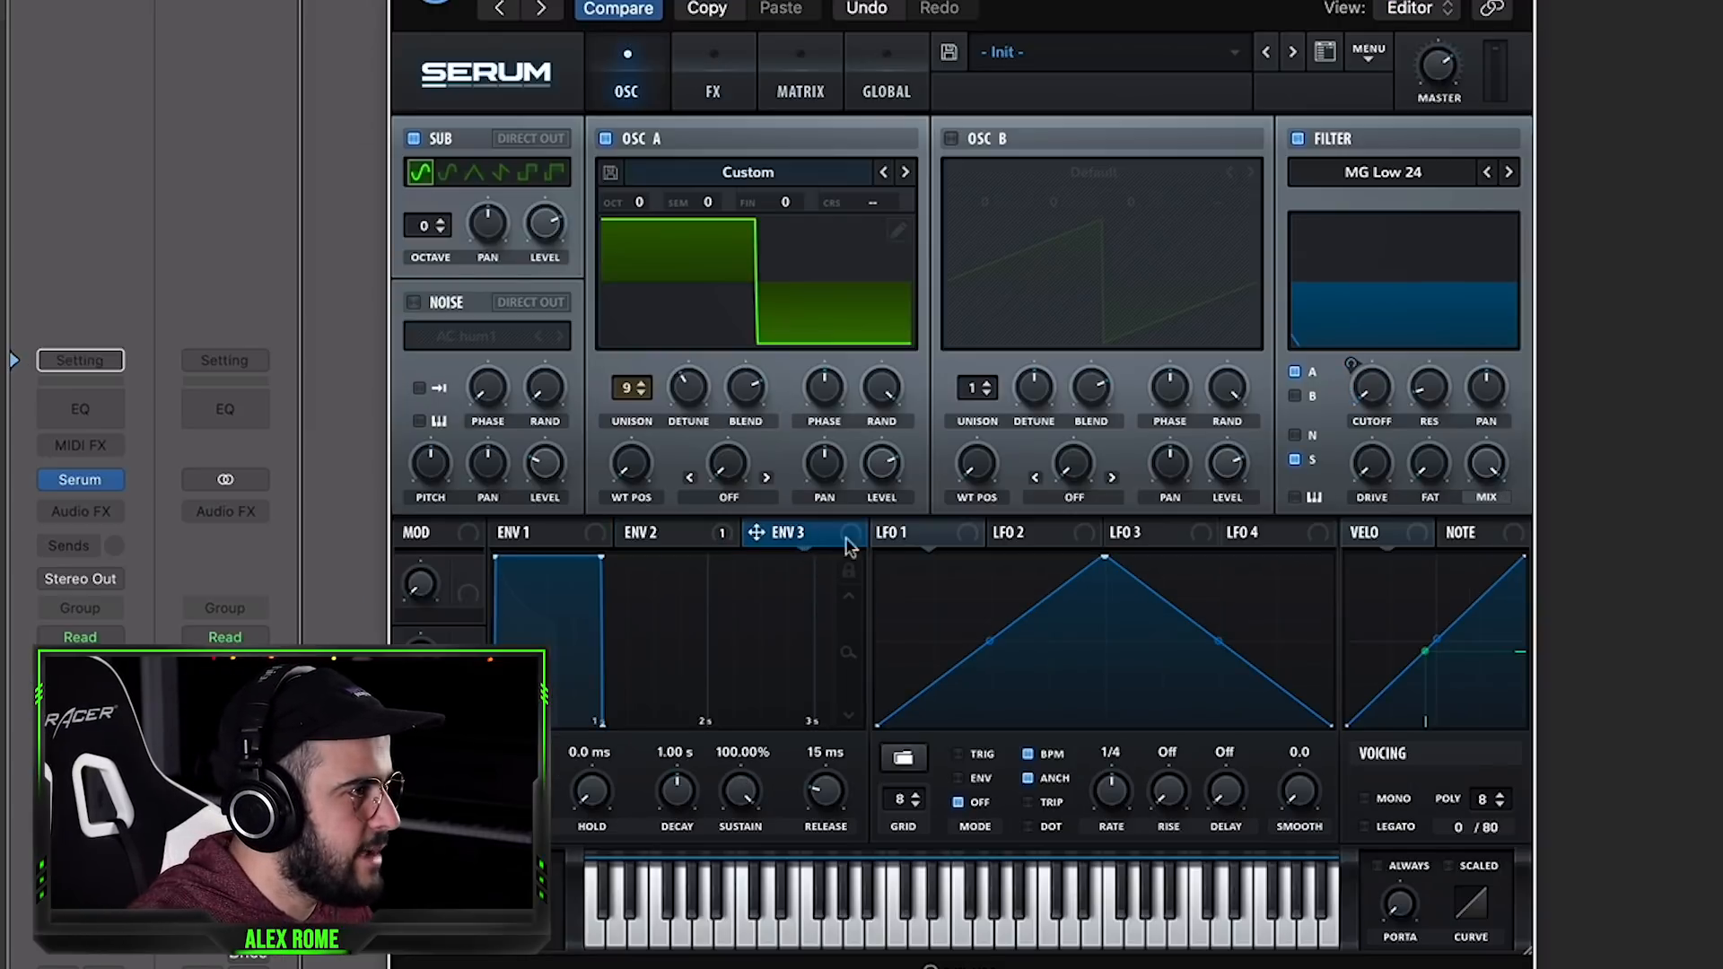
left_click_drag(913, 182, 899, 201)
right_click(899, 201)
left_click(862, 705)
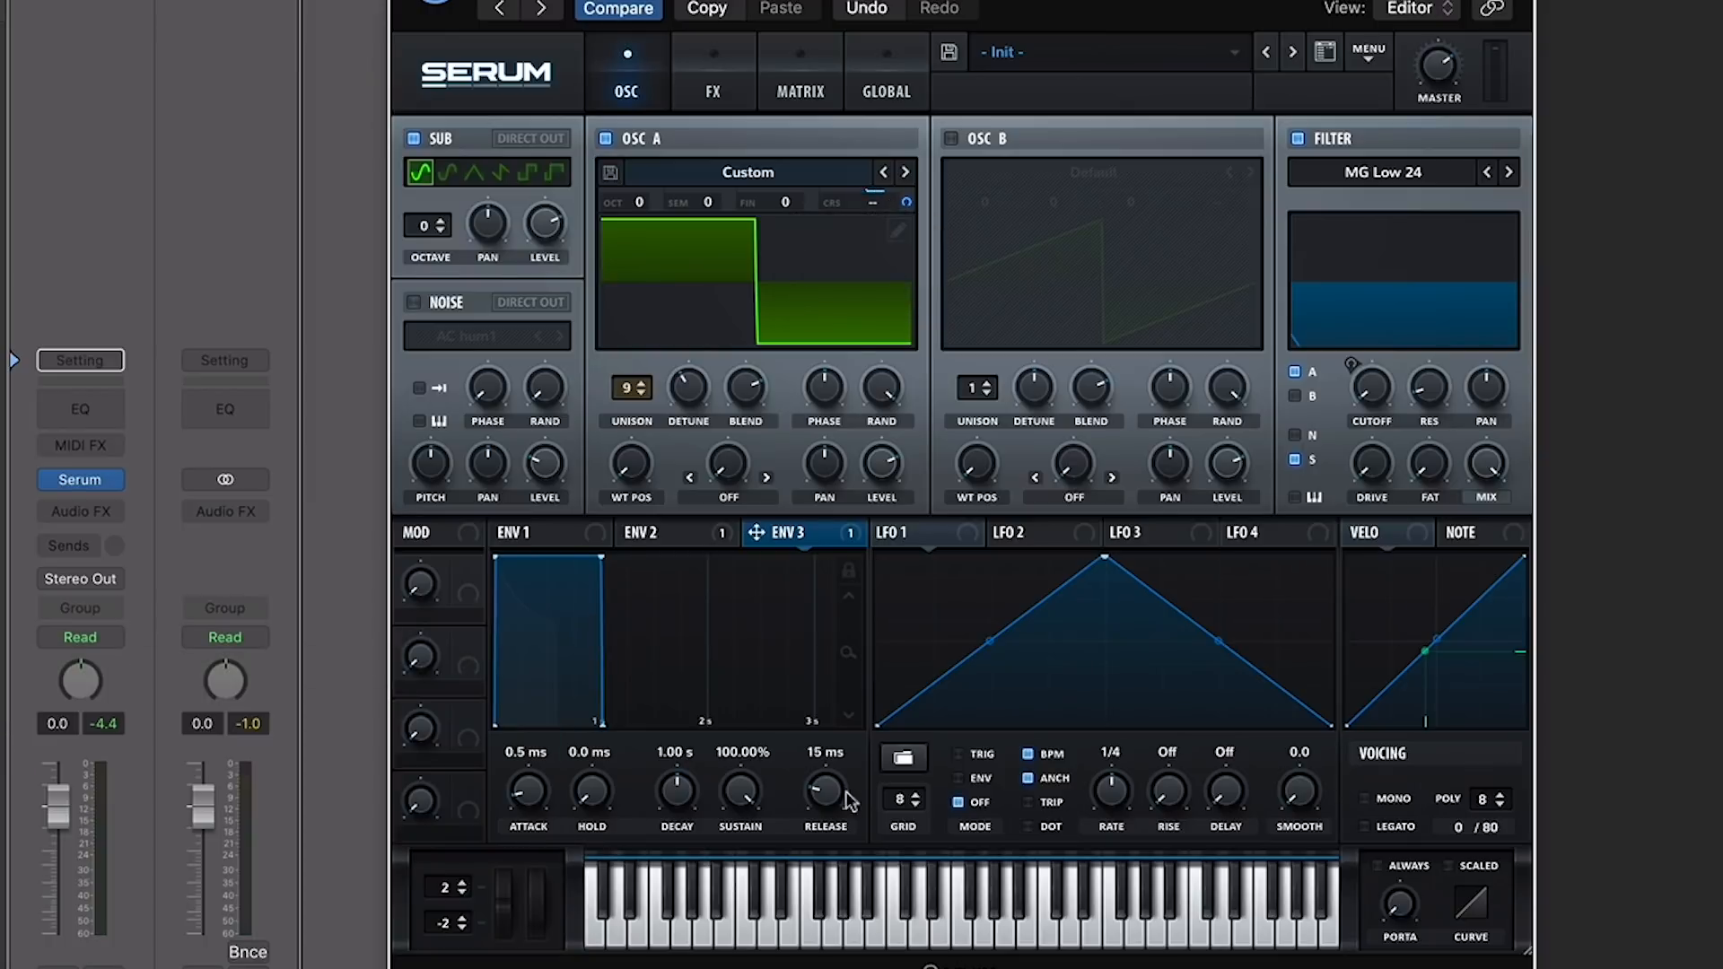
Step: Set Env 3's sustain to 0% and its decay to 36 ms, and close the synth window
left_click_drag(732, 797, 732, 862)
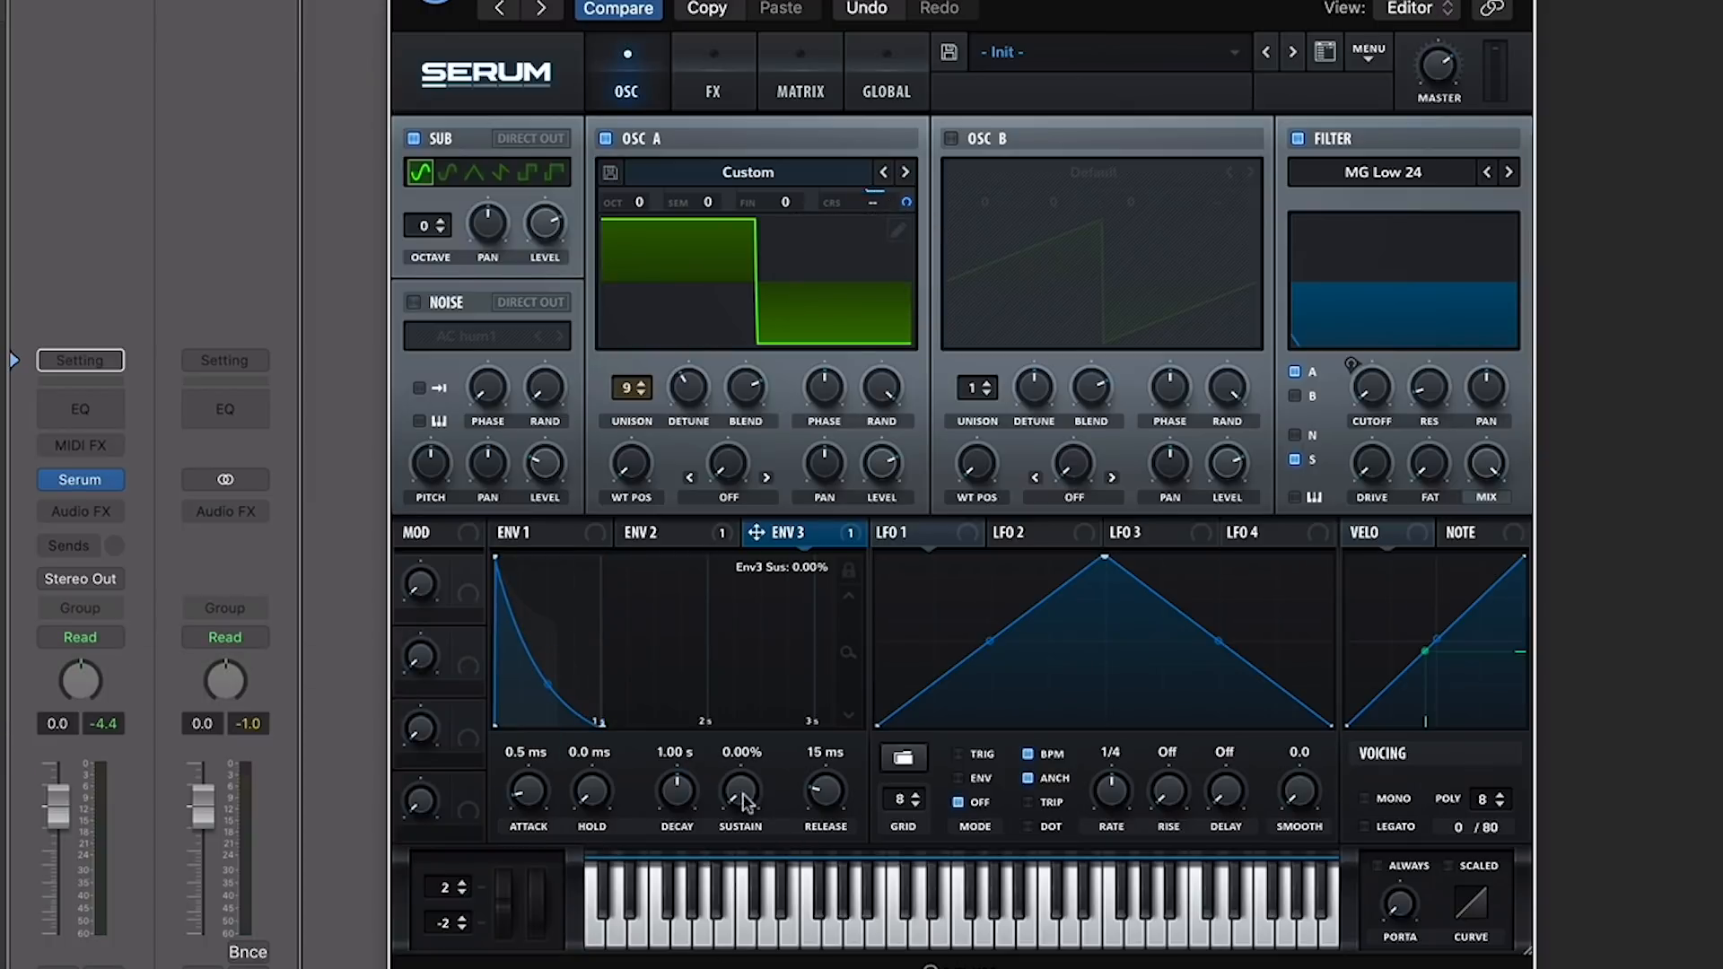
left_click_drag(679, 793, 675, 808)
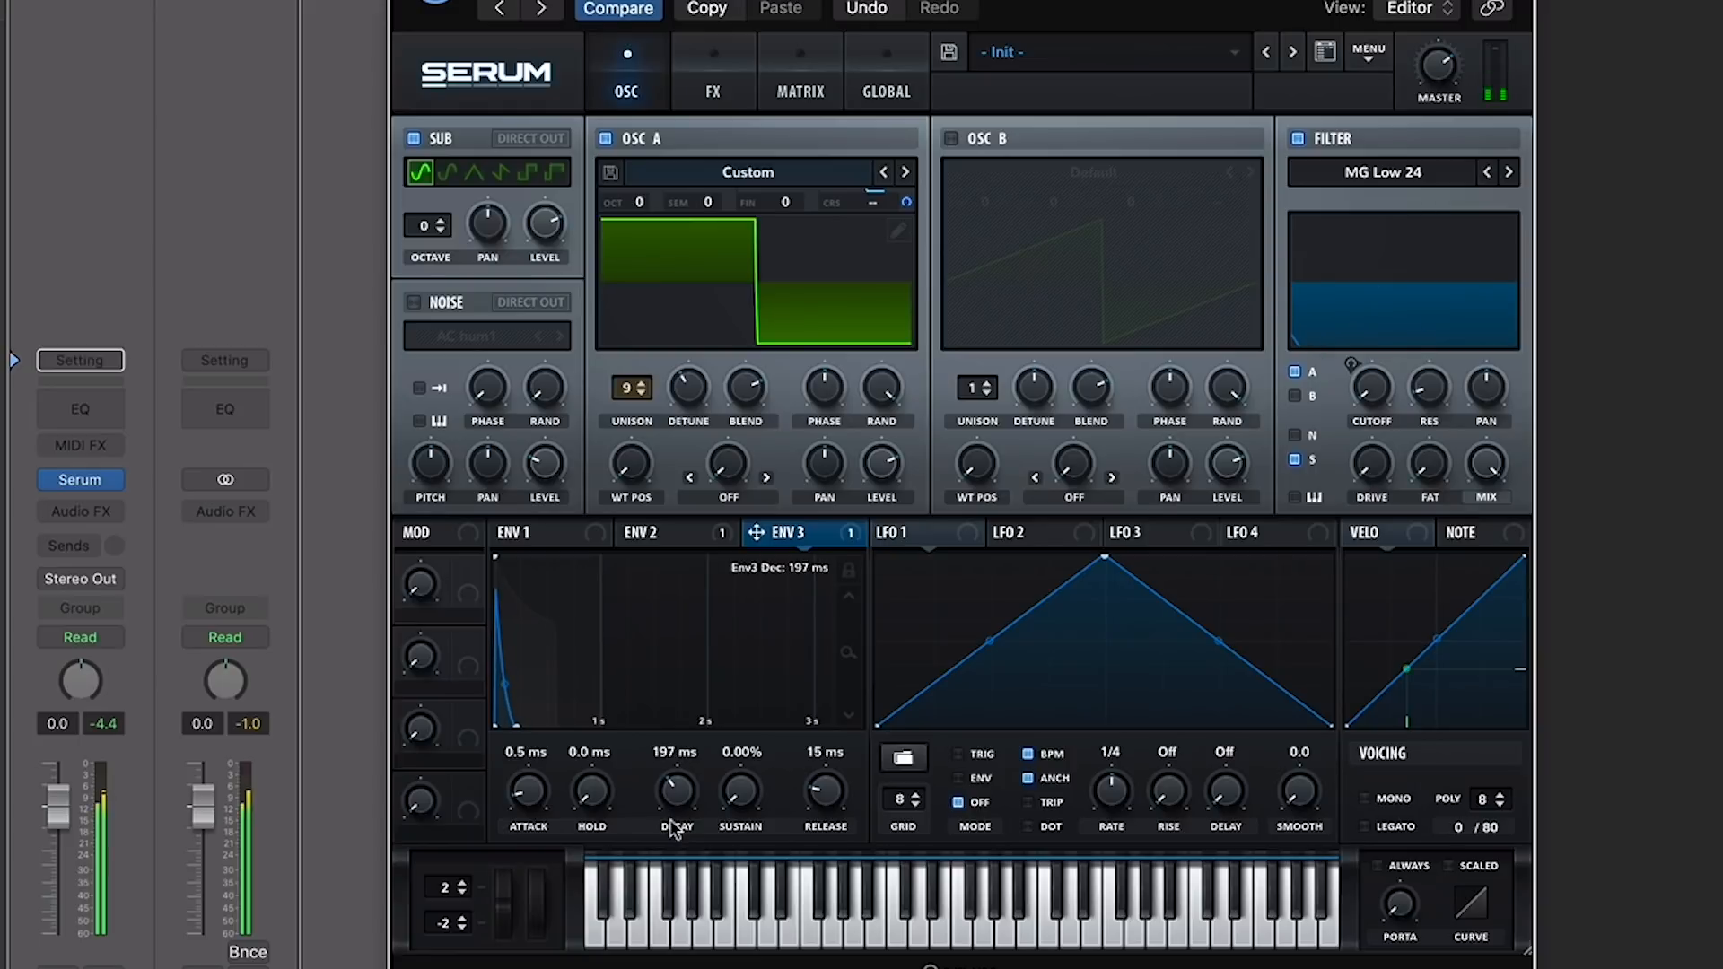
left_click_drag(675, 828, 665, 847)
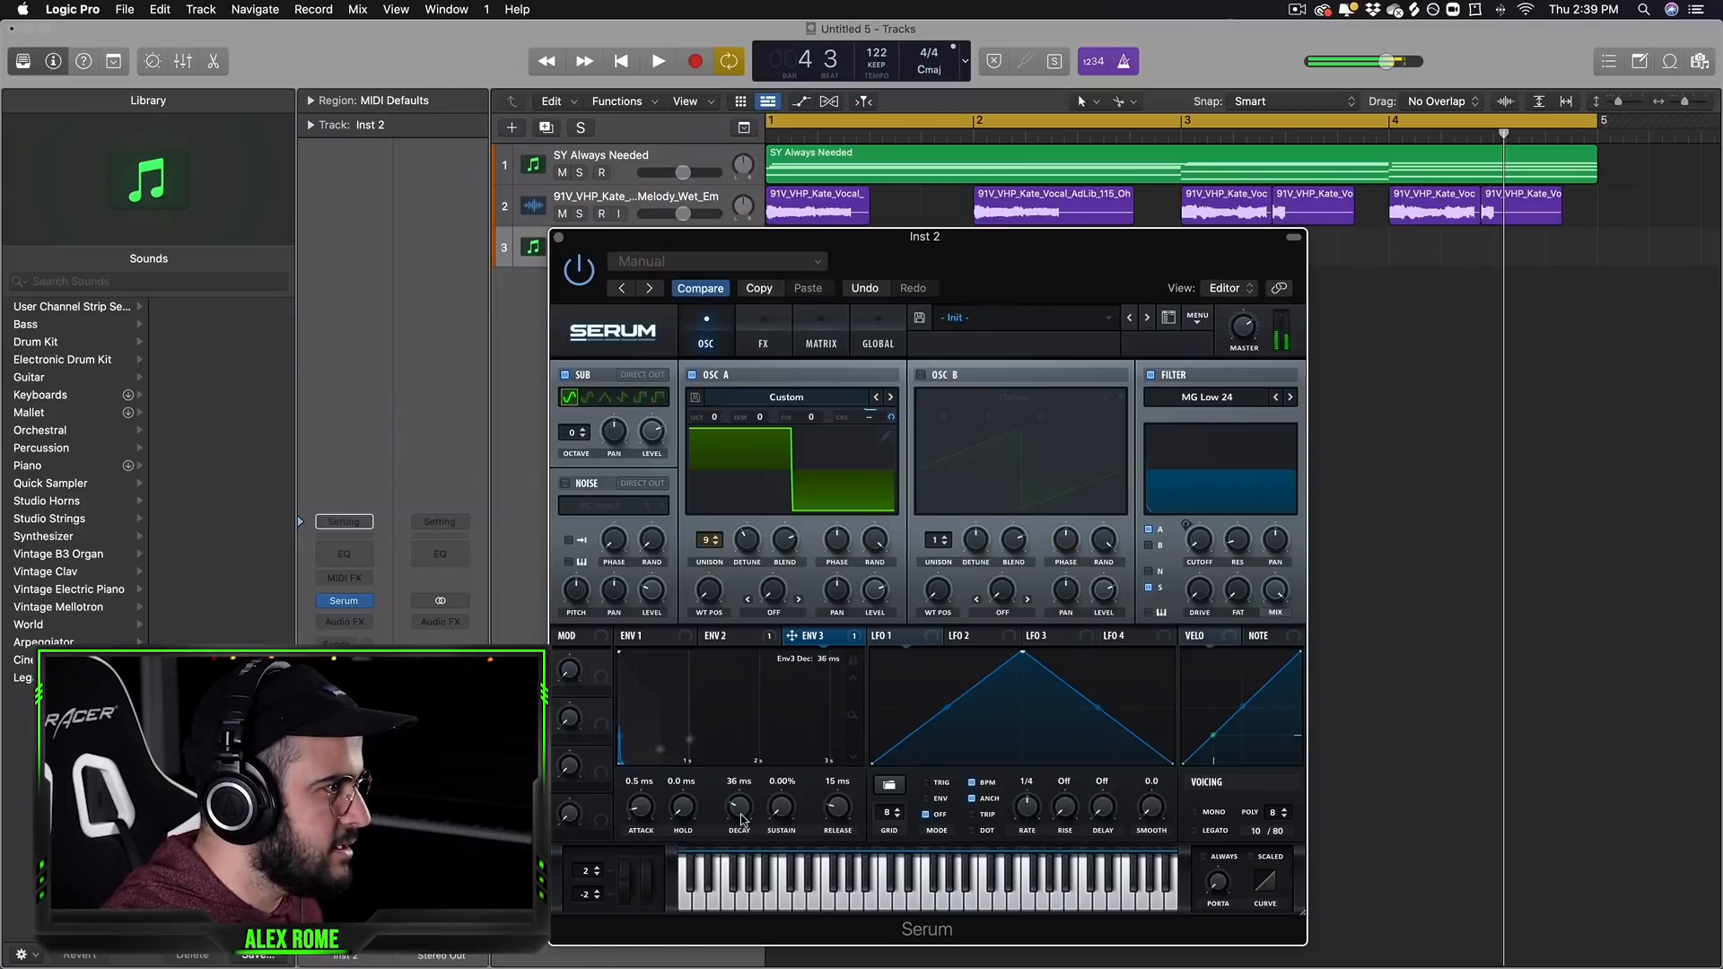
left_click(559, 237)
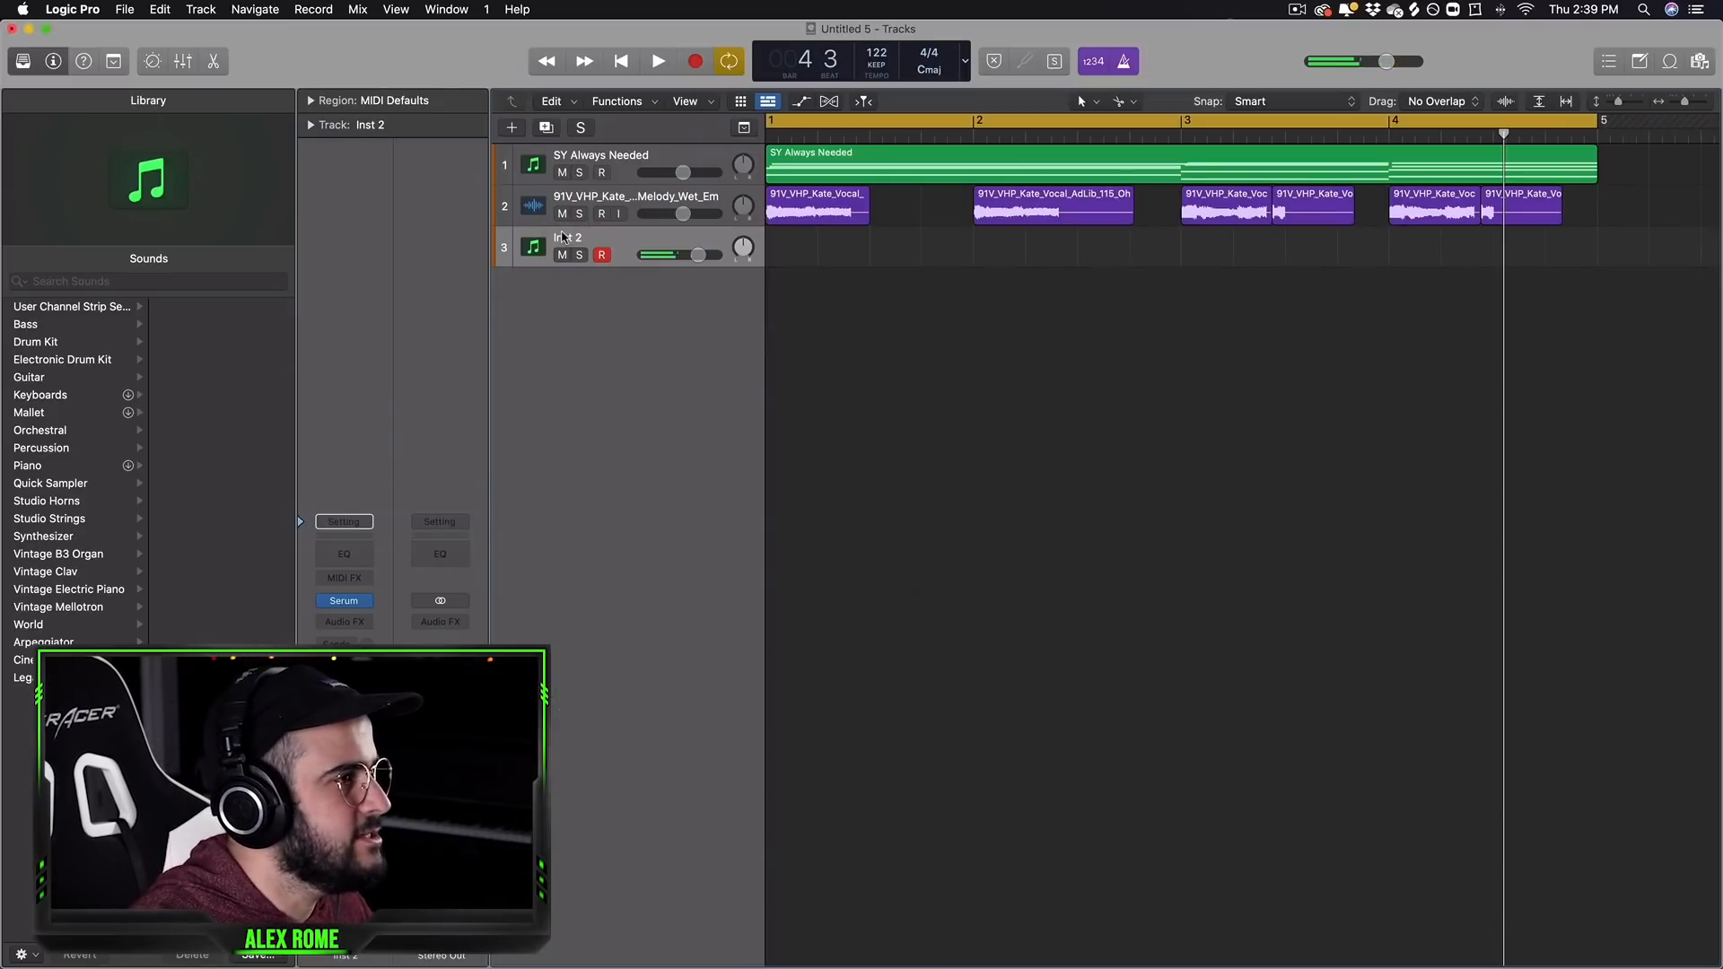
Step: Build a four-note E1 bass rhythm in a MIDI region on the Inst 2 track, copying it across bars 1 to 3
double_click(833, 254)
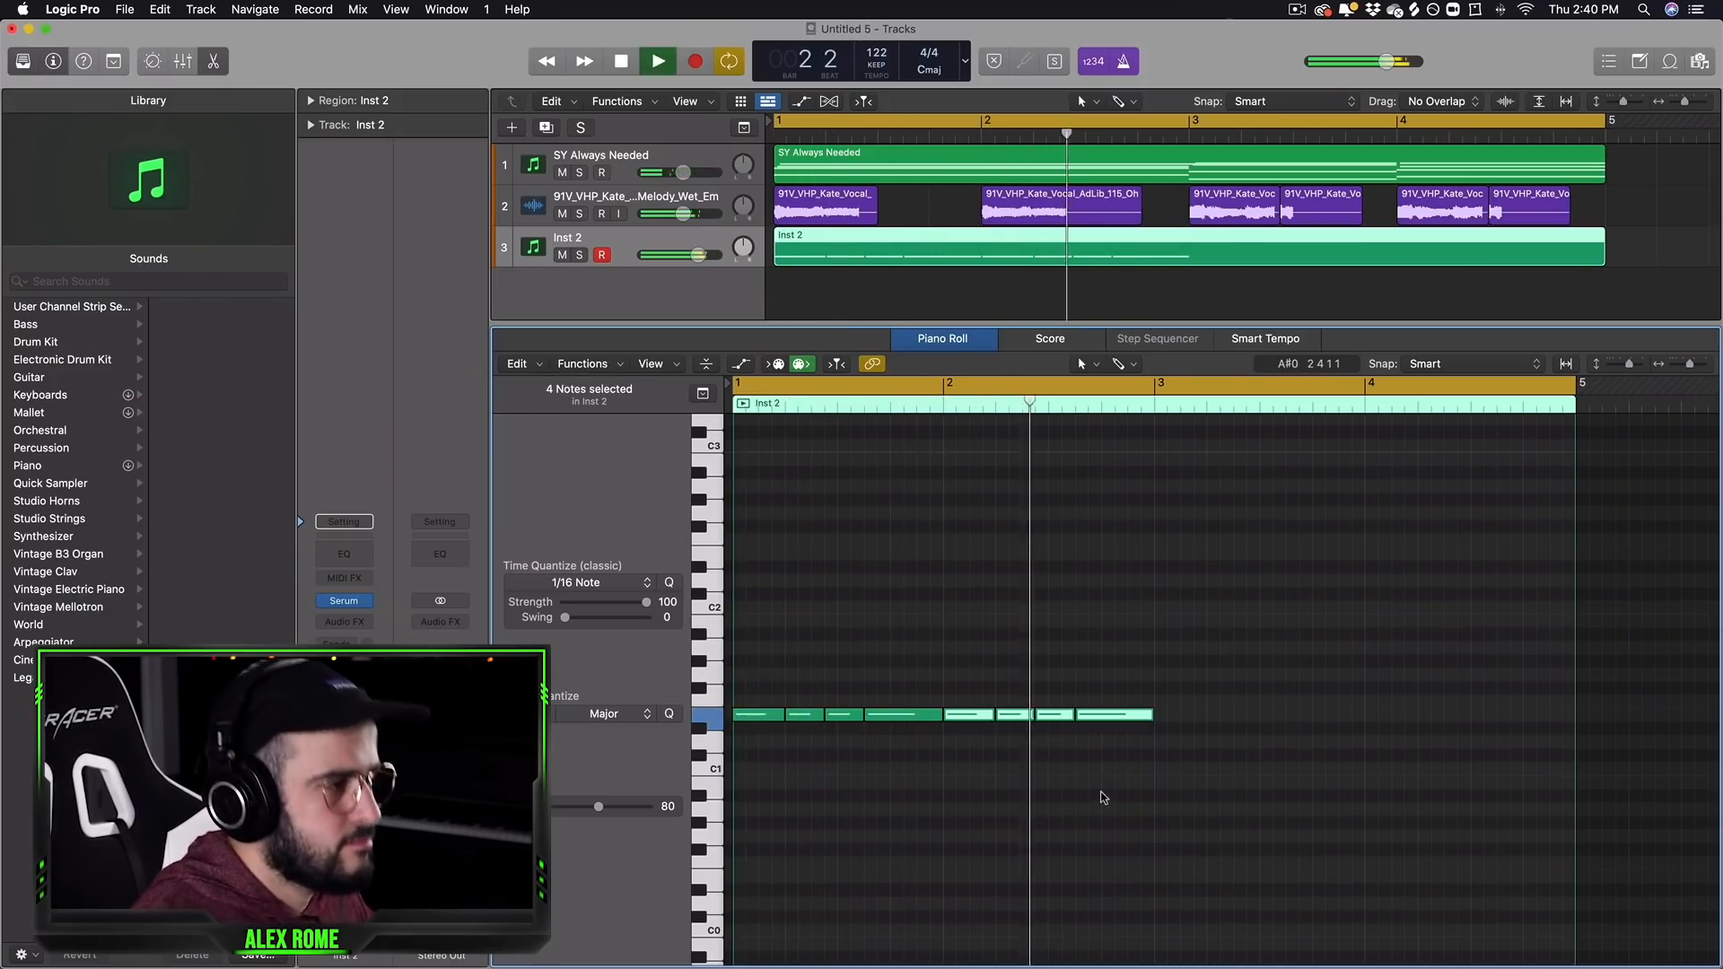
left_click_drag(1163, 788, 988, 713)
key("space")
key("super+c")
key("super+v")
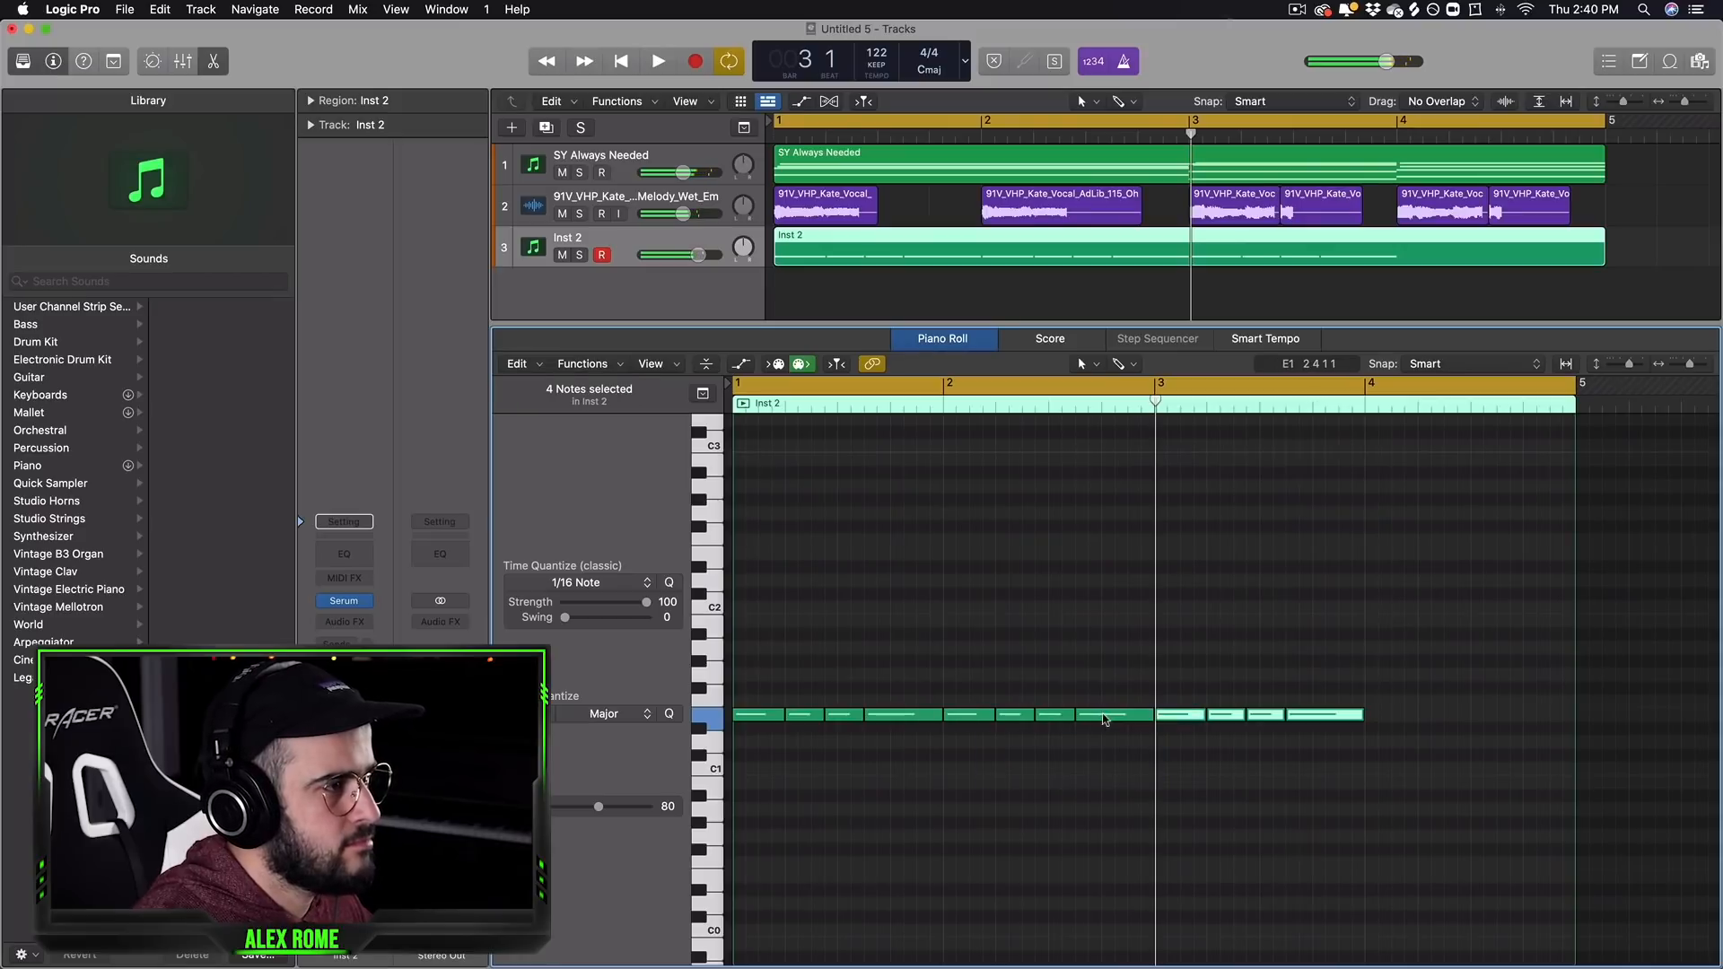
Step: Move bar 3's four bass notes down to A0, and repeat them in bar 4 at C1
left_click_drag(1193, 711, 1184, 808)
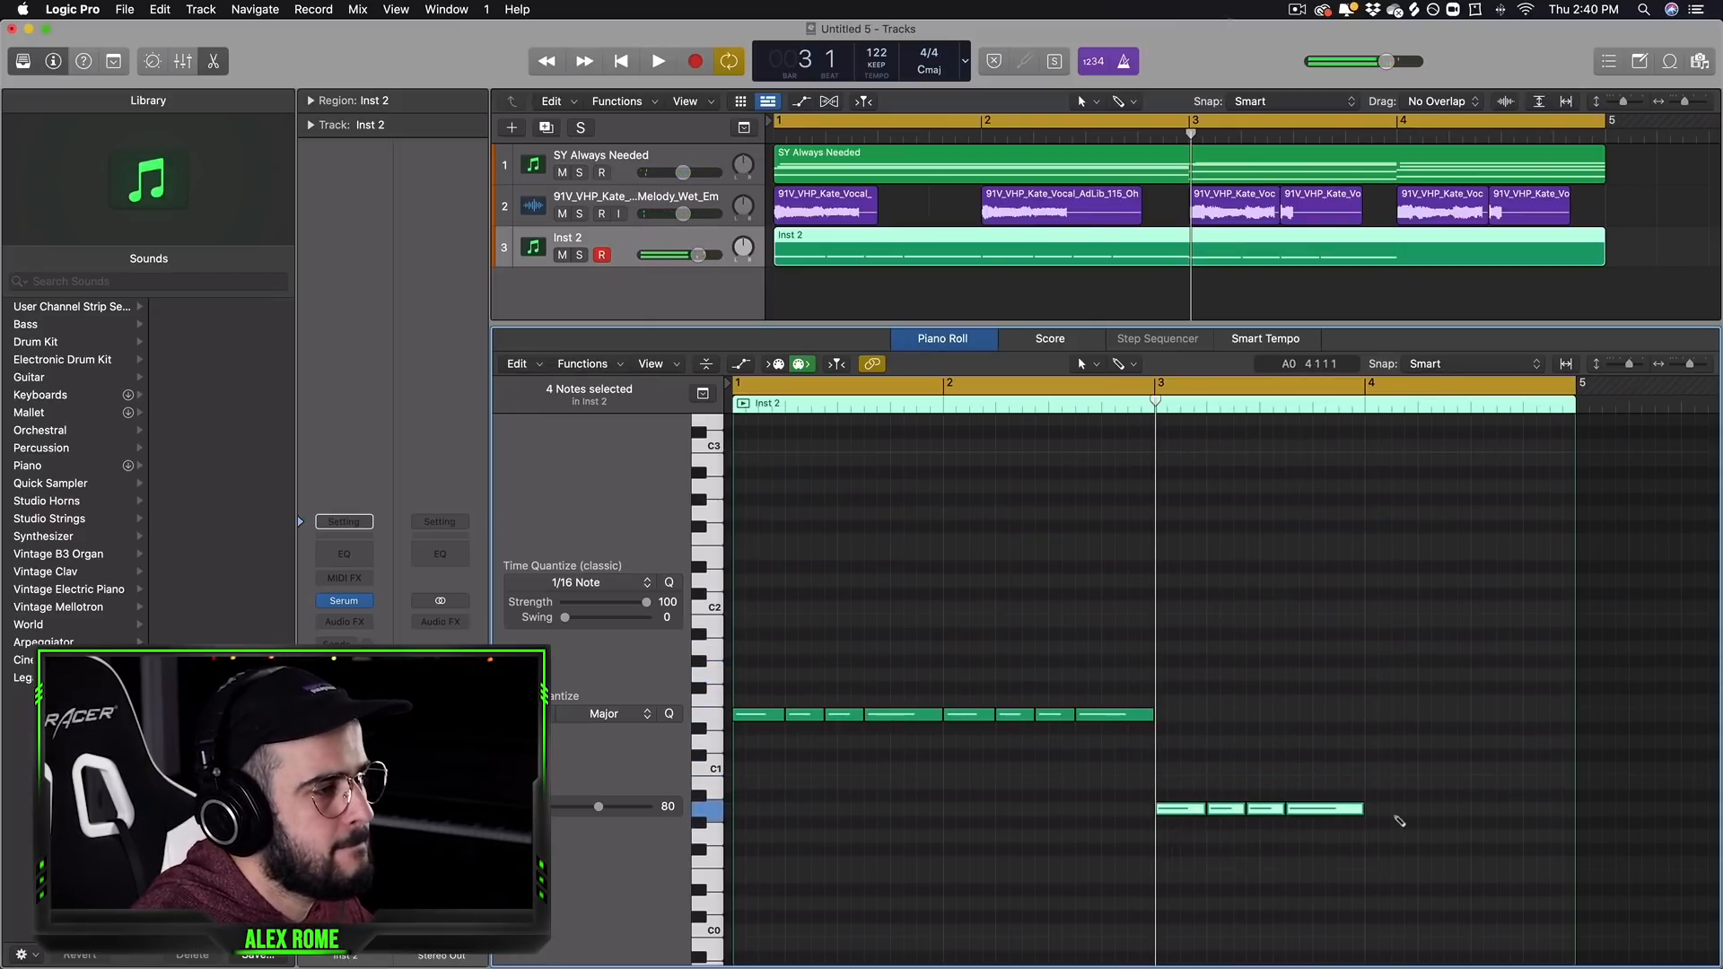
key("super+r")
left_click_drag(1398, 817, 1398, 770)
Step: Transpose the bass notes in bars 1 and 2 down an octave to E0 and play back the arrangement
left_click_drag(1209, 746, 759, 801)
scroll(754, 673, "down", 3)
key("space")
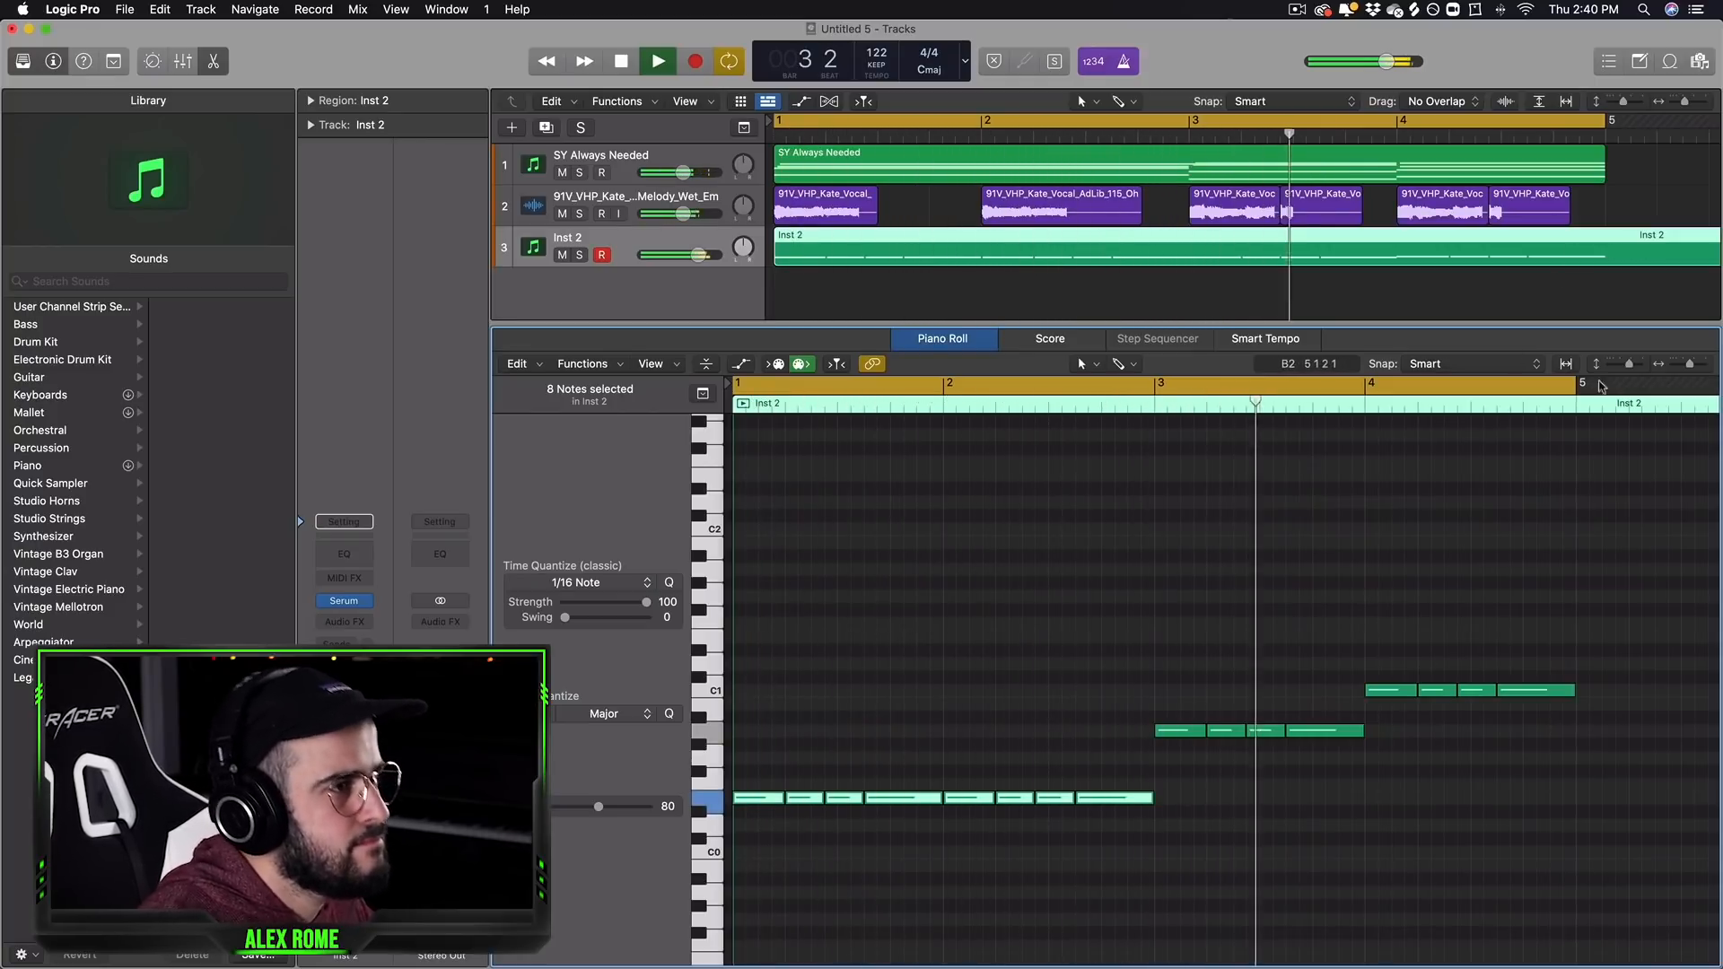
left_click_drag(1690, 363, 1662, 359)
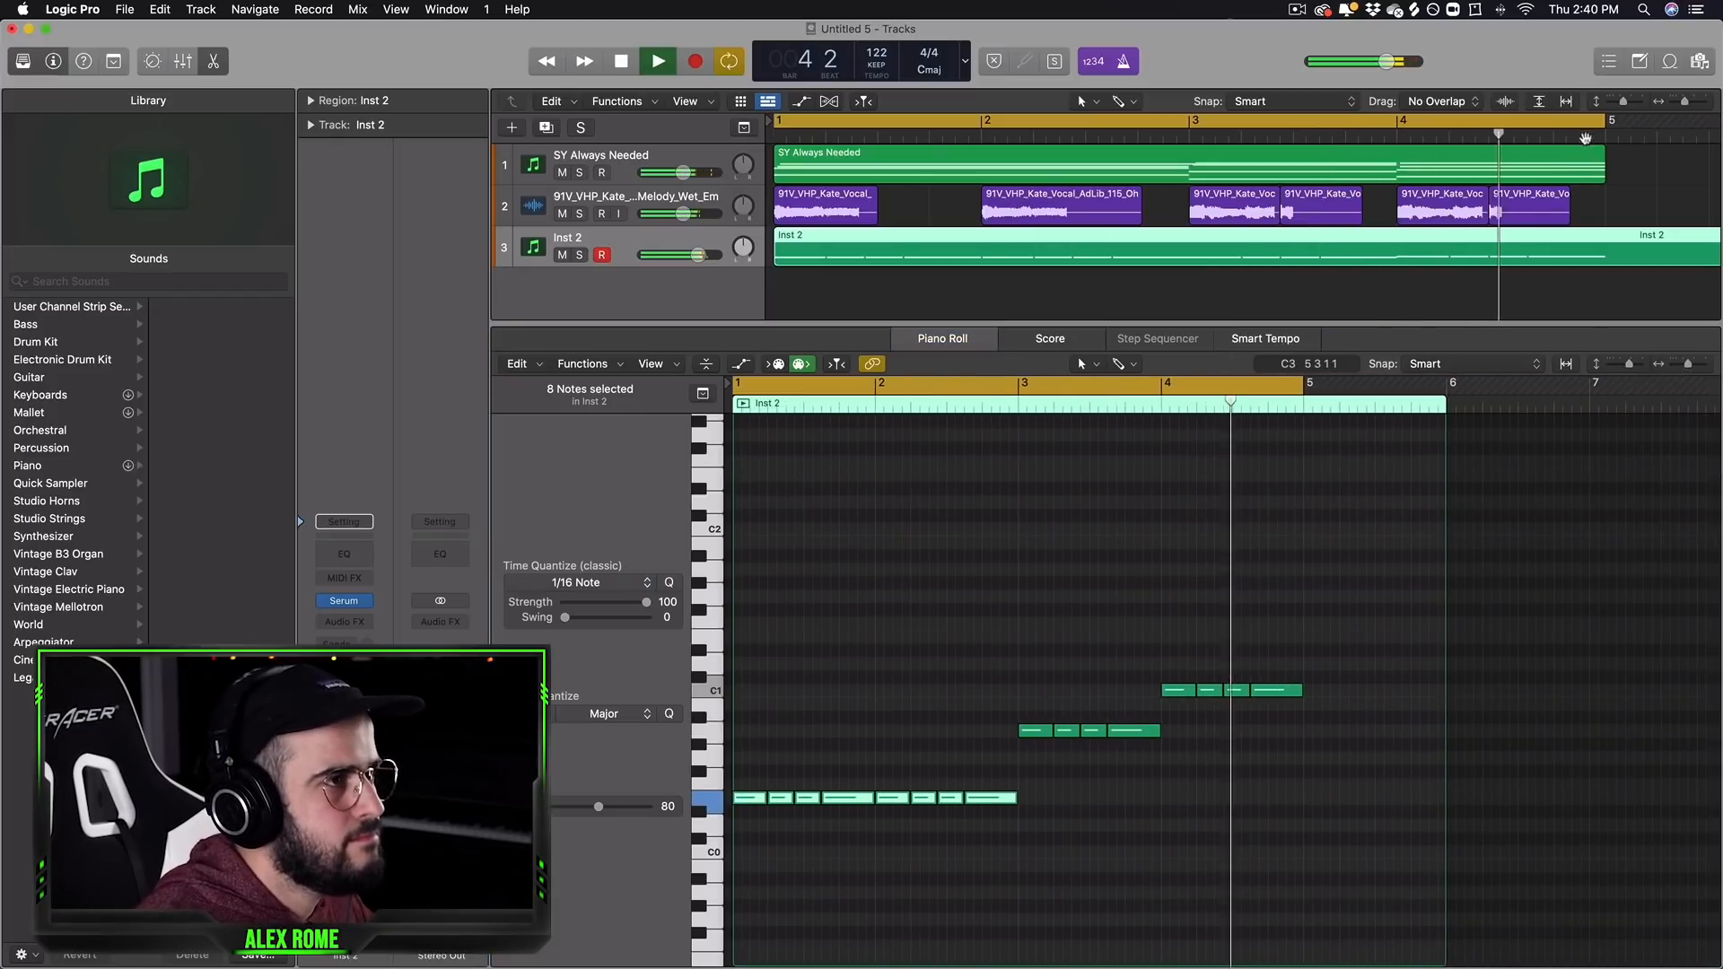
key("space")
left_click(861, 748)
left_click_drag(941, 761, 1073, 844)
left_click_drag(1285, 648, 1421, 747)
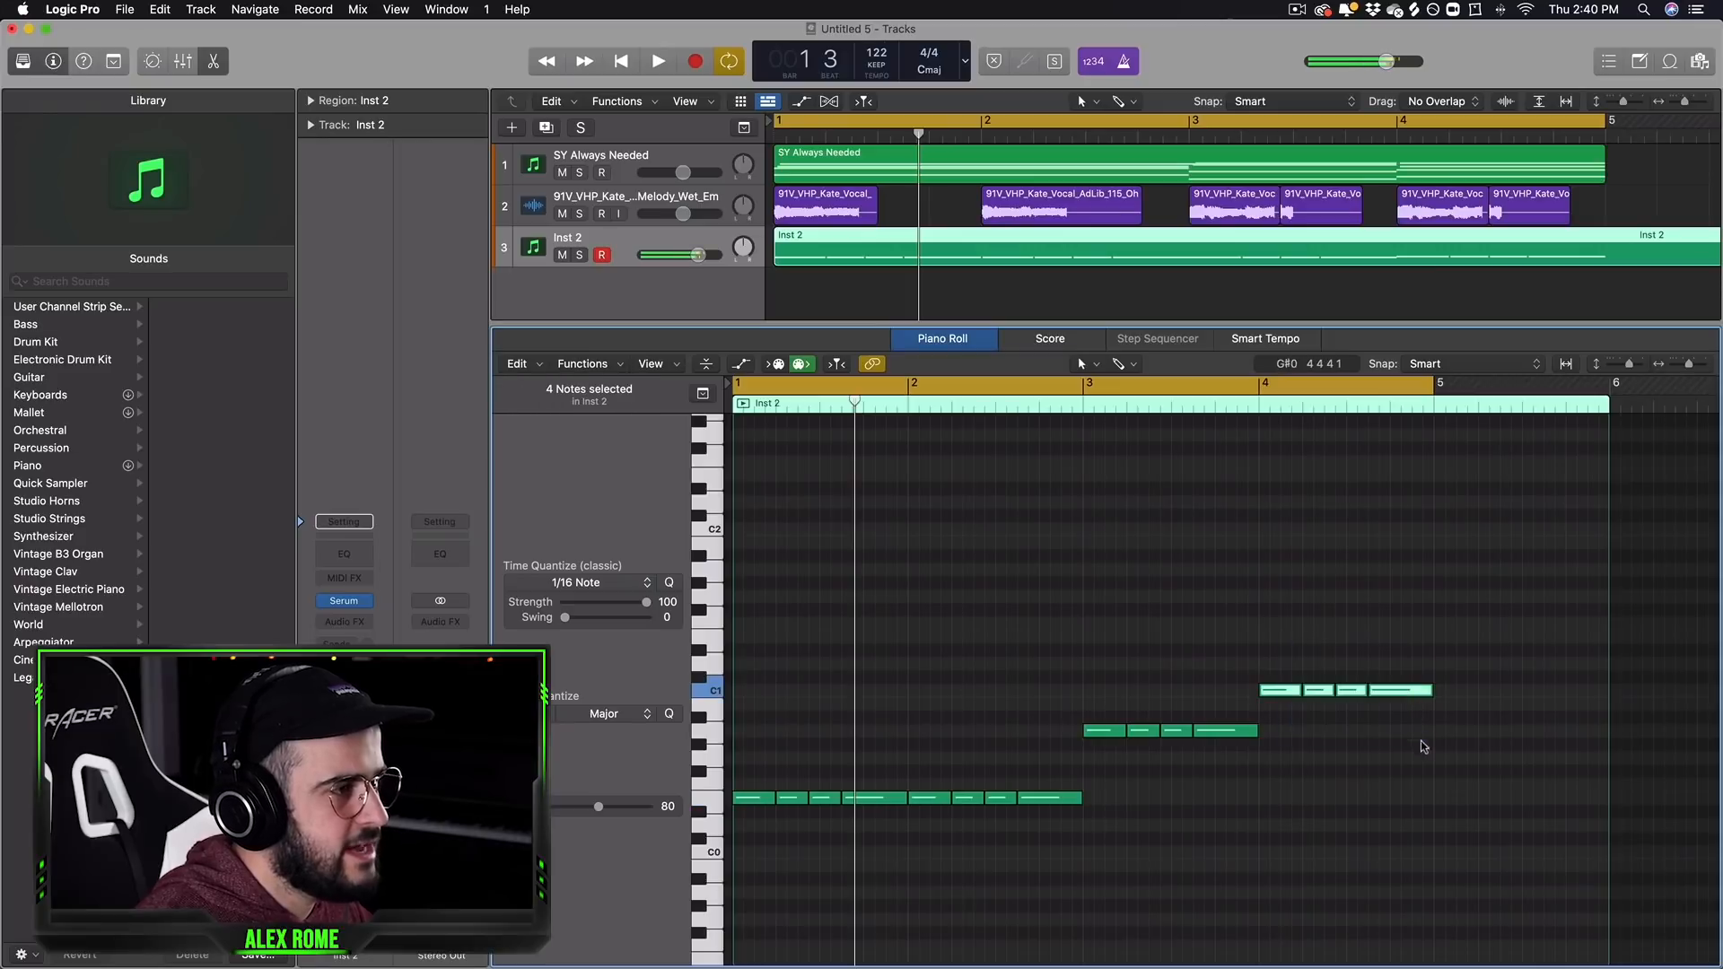
Step: Split the last bass note of bar 2 into three, raise the middle piece to E1, and play it back
left_click_drag(1691, 370, 1693, 368)
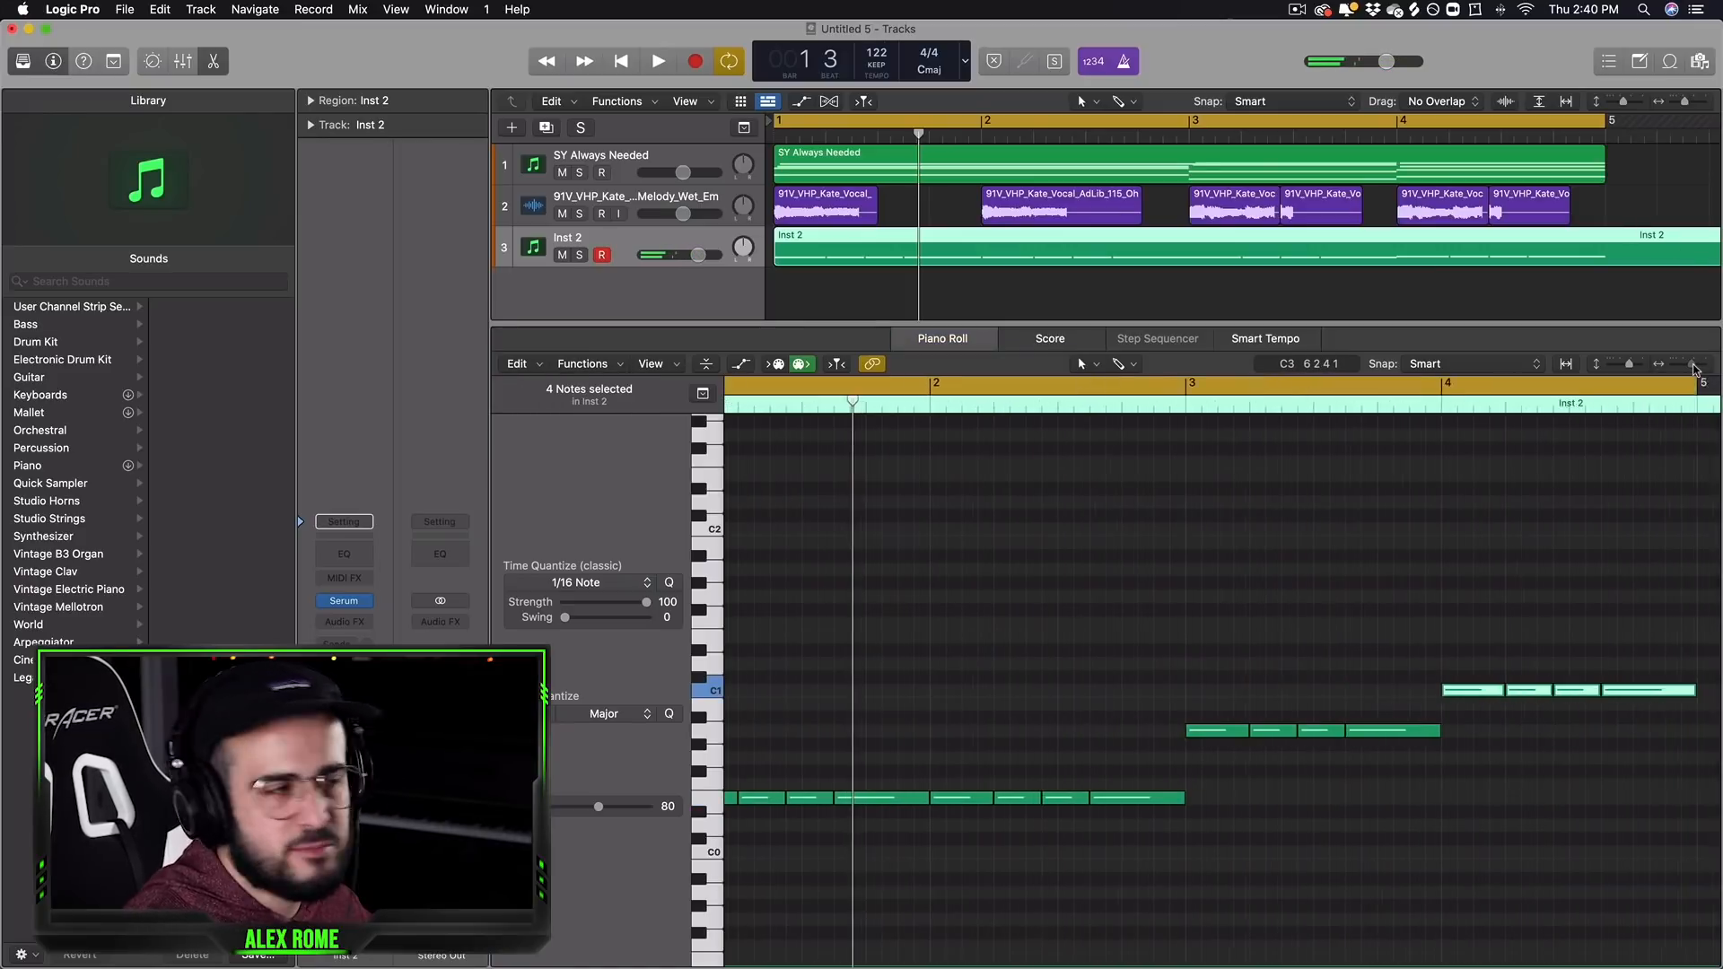
left_click(1211, 798)
key("space")
left_click(1234, 849)
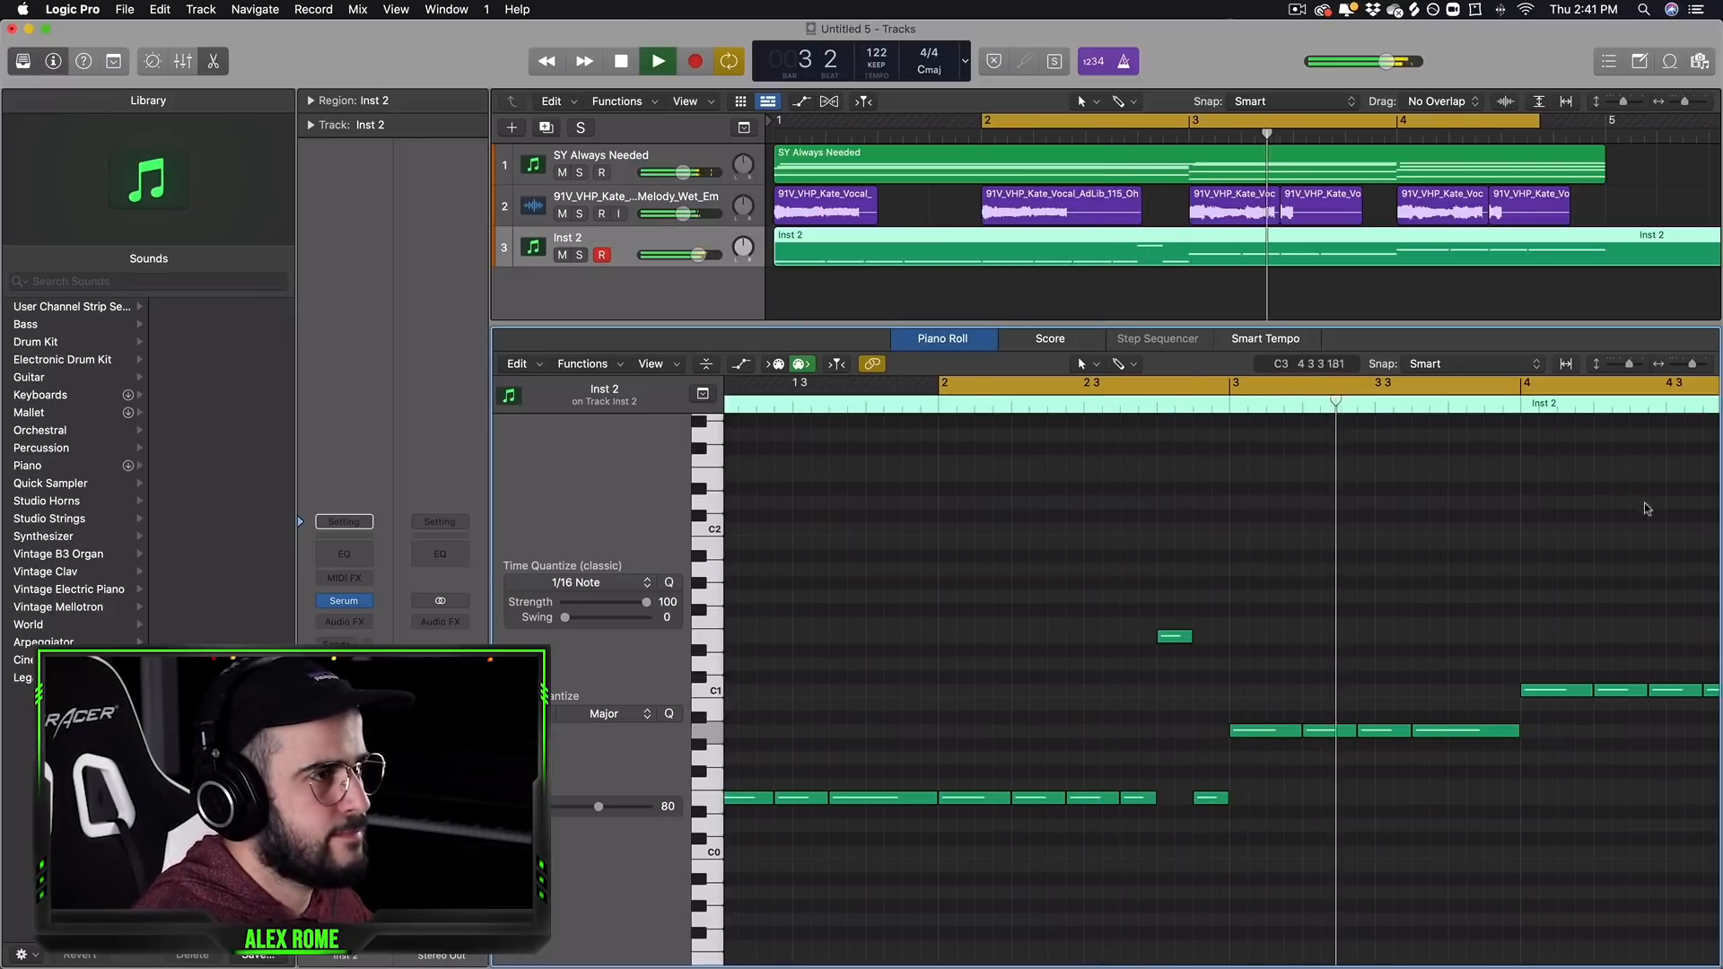
Step: Loop bar 4, split its last bass note into one longer and four short pieces, and raise the final two to D1 and E1
scroll(1416, 762, "right", 10)
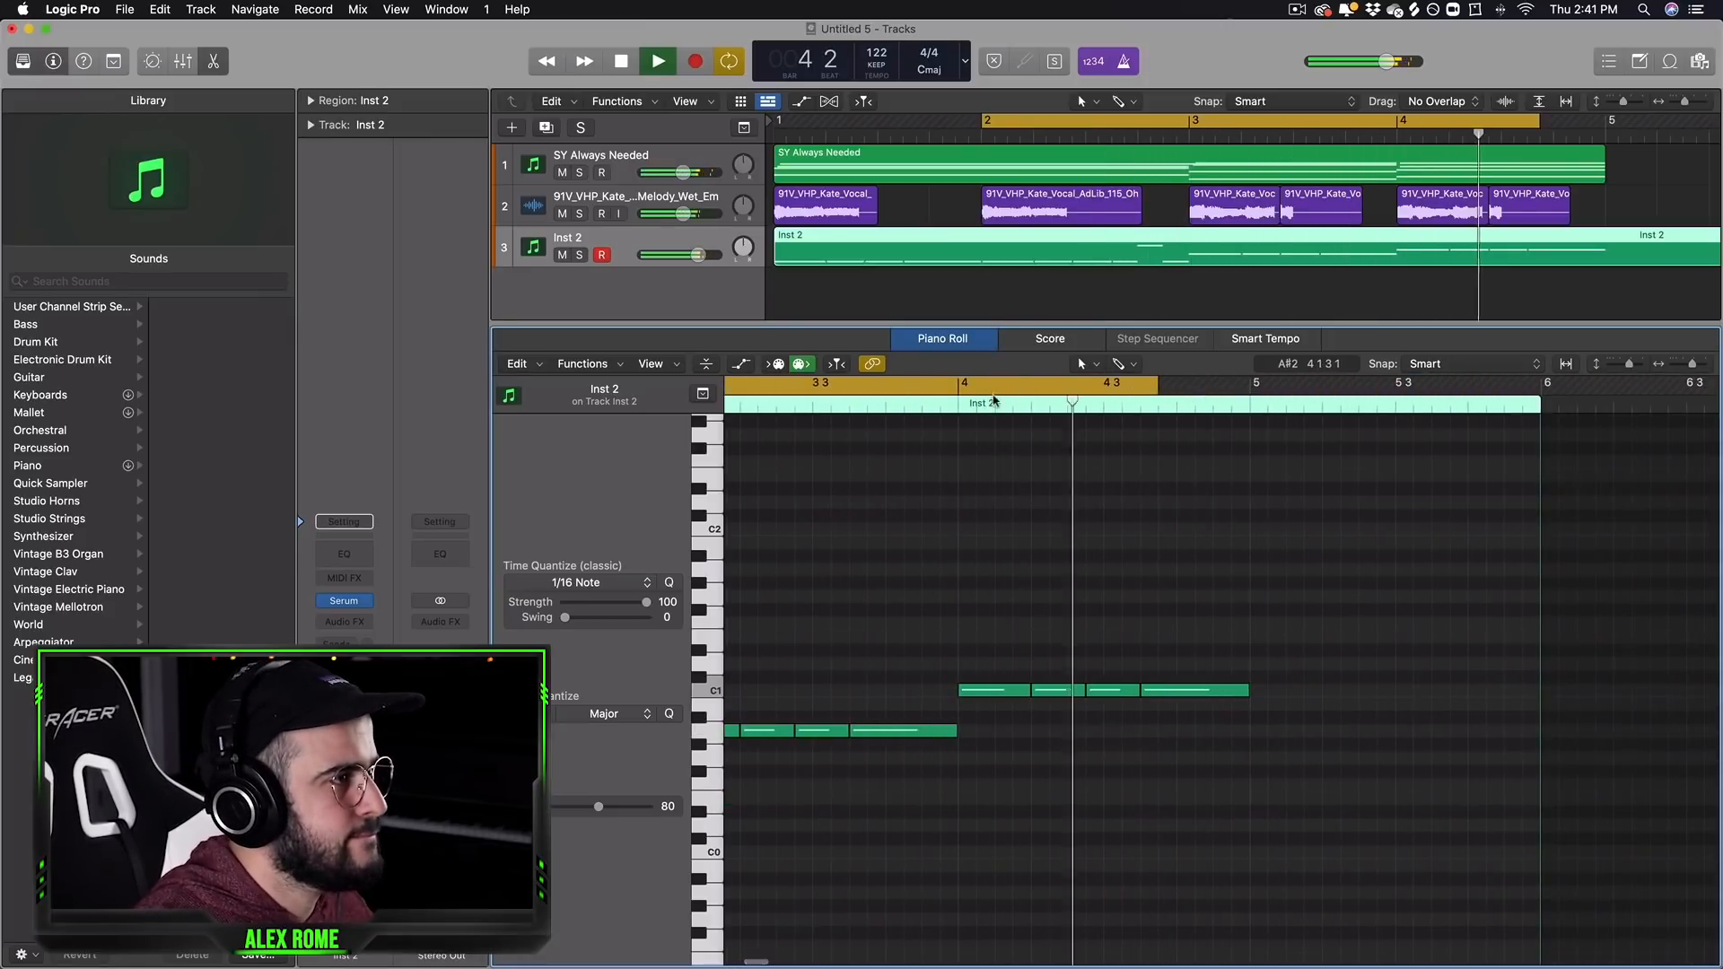
left_click(1201, 692)
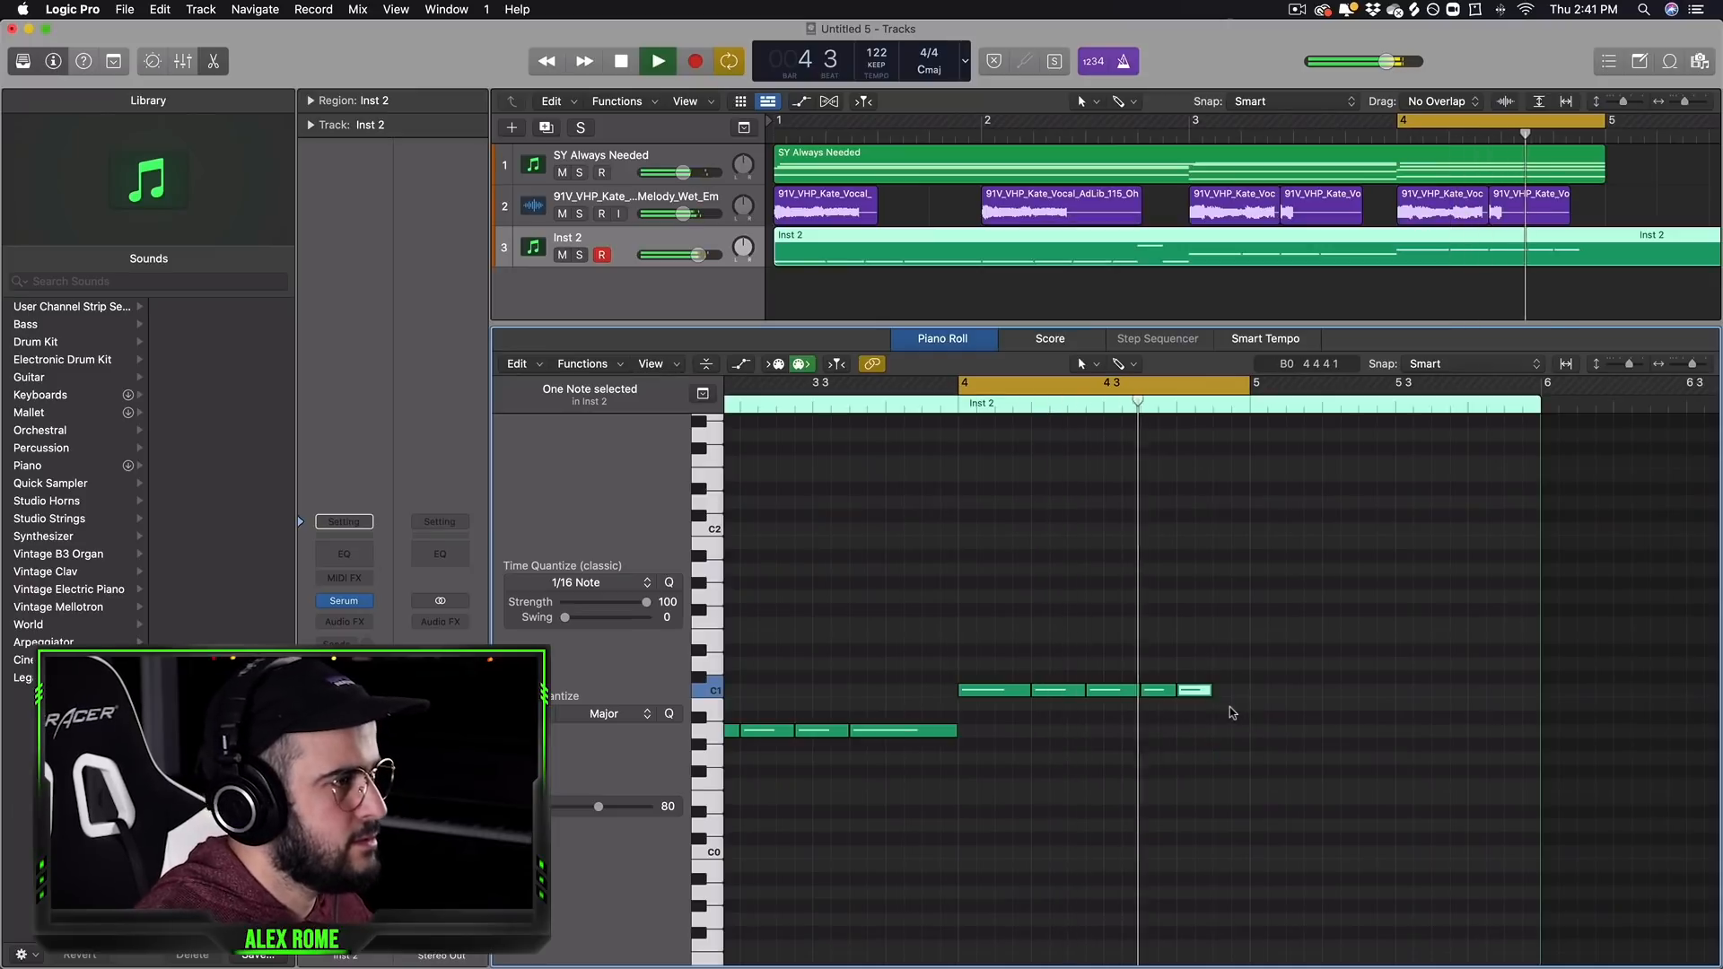
key("space")
left_click(1210, 696)
left_click_drag(1210, 695, 1196, 704)
left_click(1203, 691, "super")
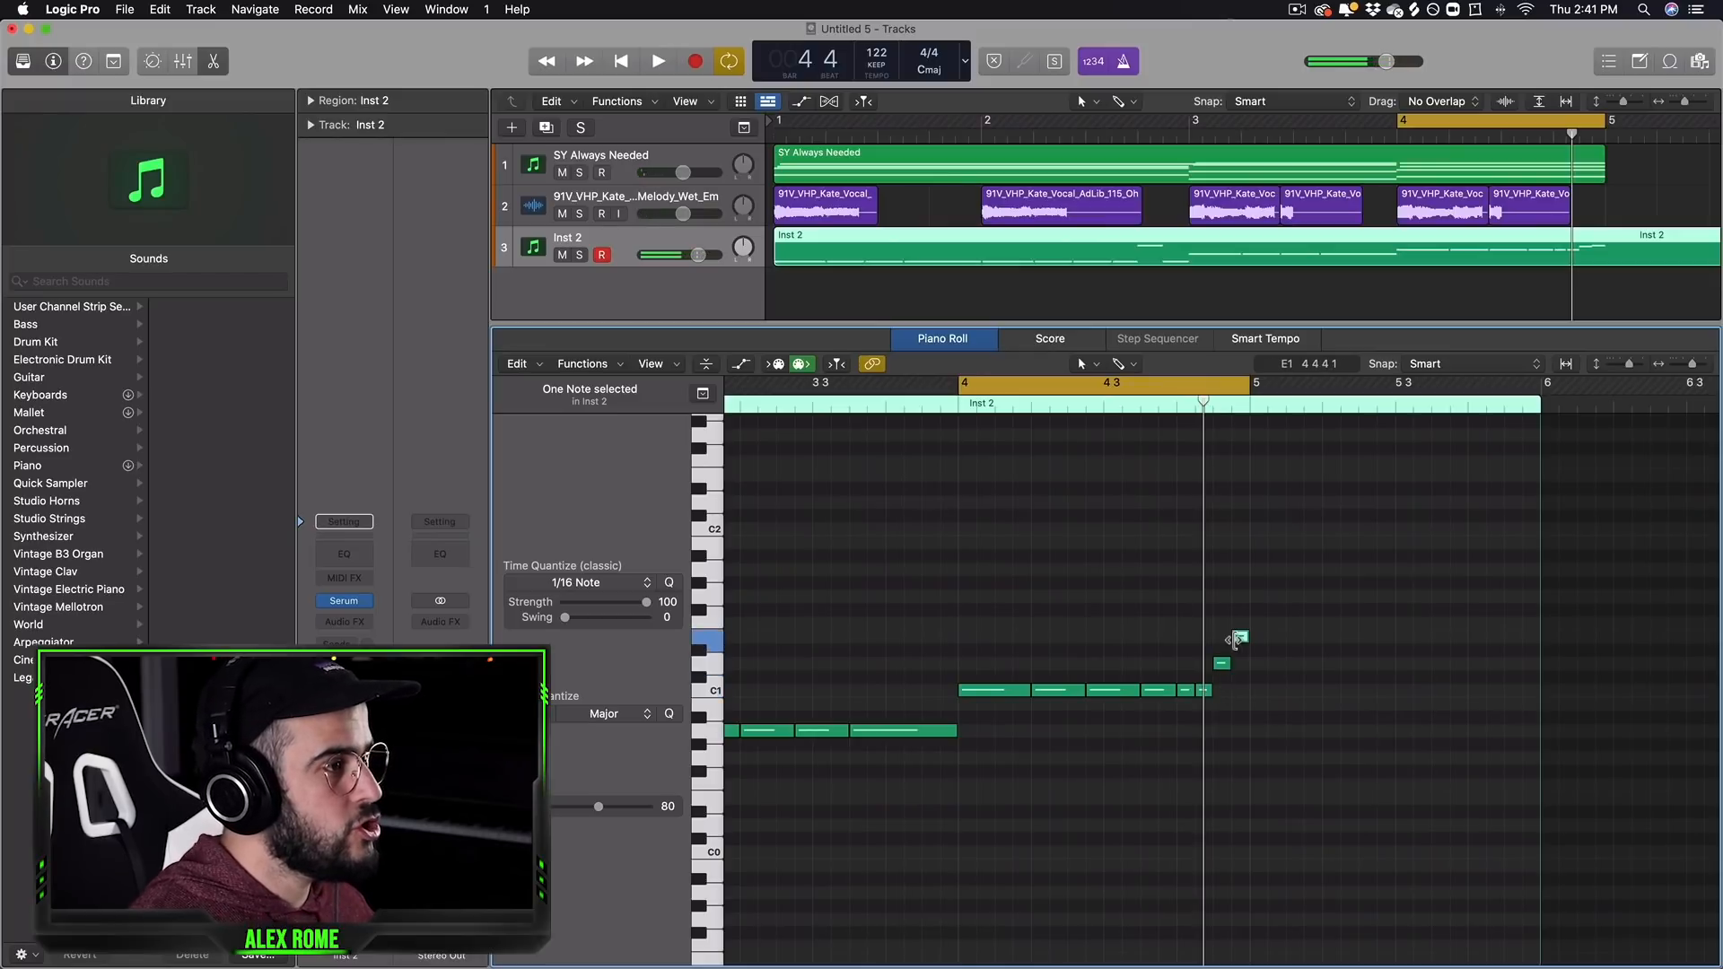
Step: Set the 1/16 Note quantize swing to 100 for the four short notes ending bar 4 and play them back
left_click_drag(1205, 653, 1246, 713)
left_click_drag(1697, 359, 1701, 368)
left_click_drag(1214, 691, 1208, 692)
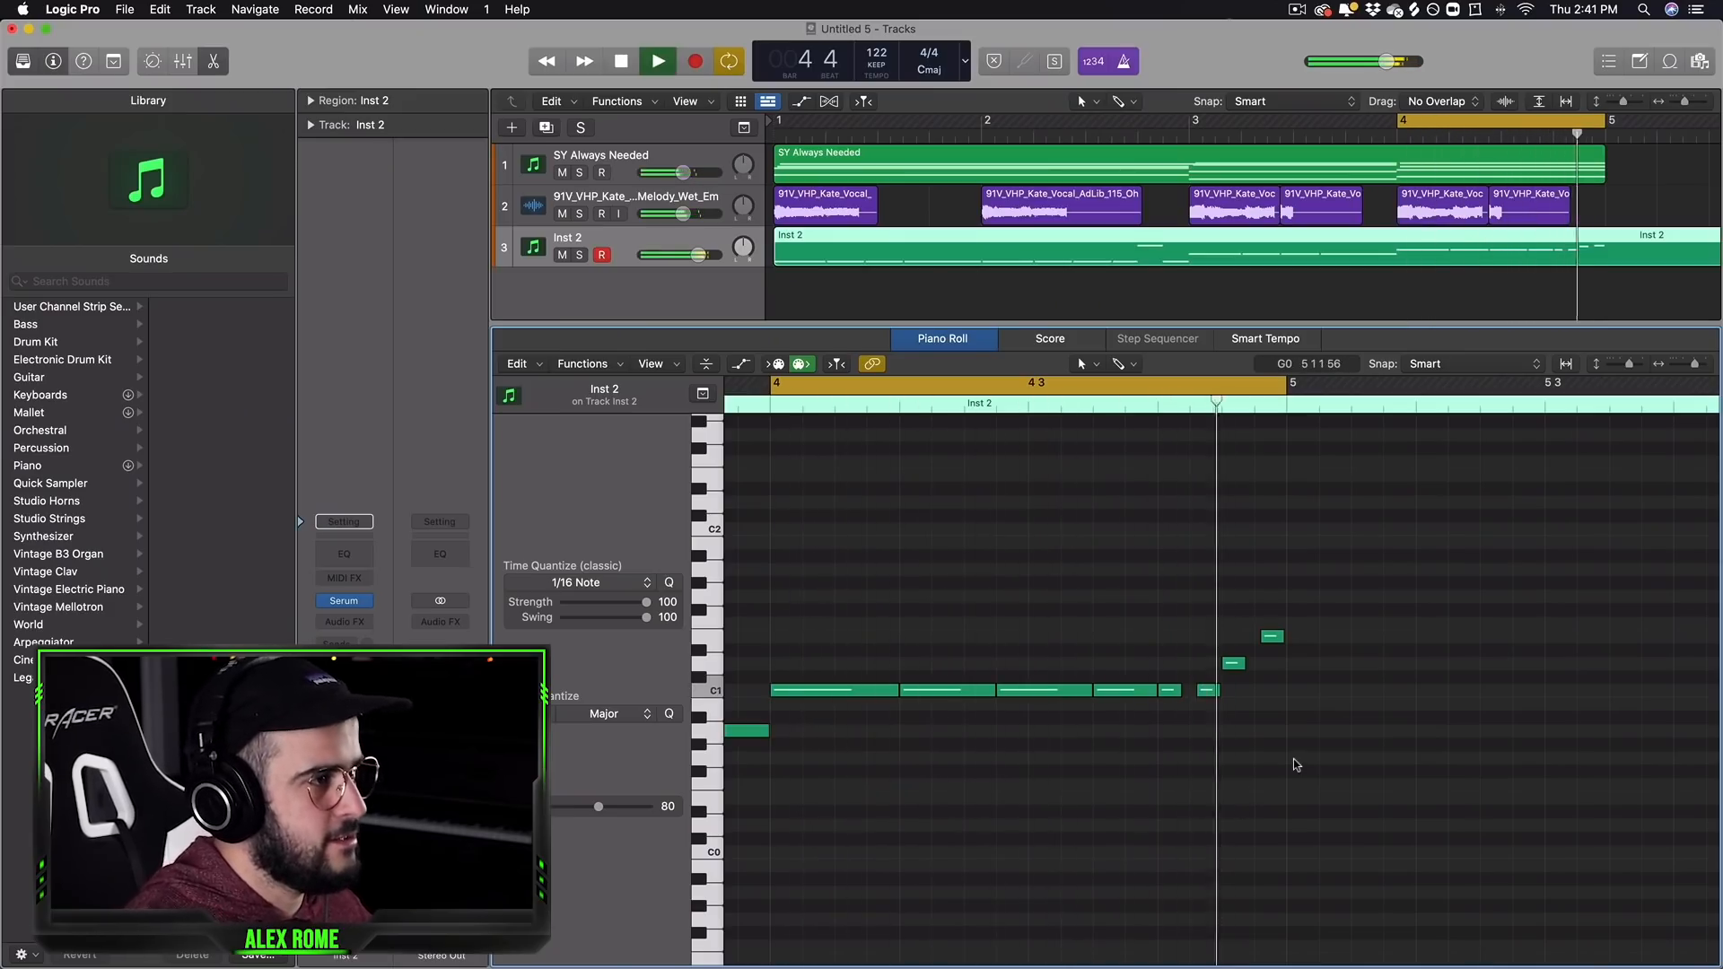
Step: Trim the ends of bar 4's last four bass notes to each other with Force Legato, and audition the loop
key("space")
left_click_drag(1298, 729, 1171, 610)
right_click(1173, 691)
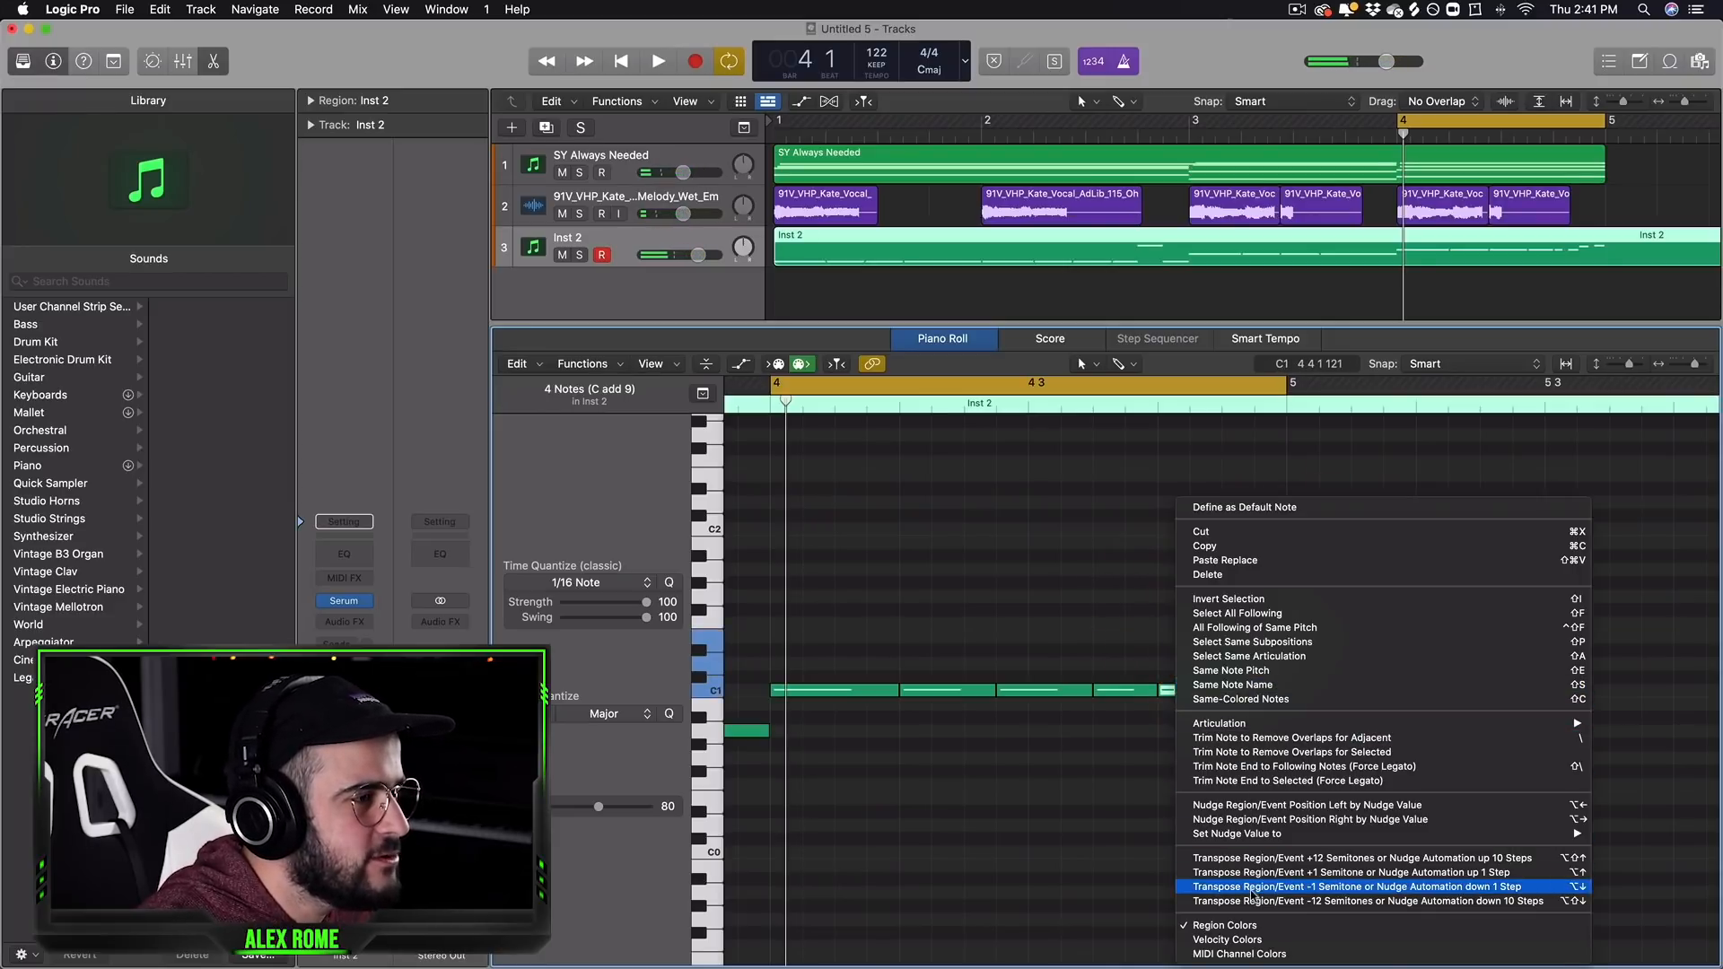
left_click(1258, 777)
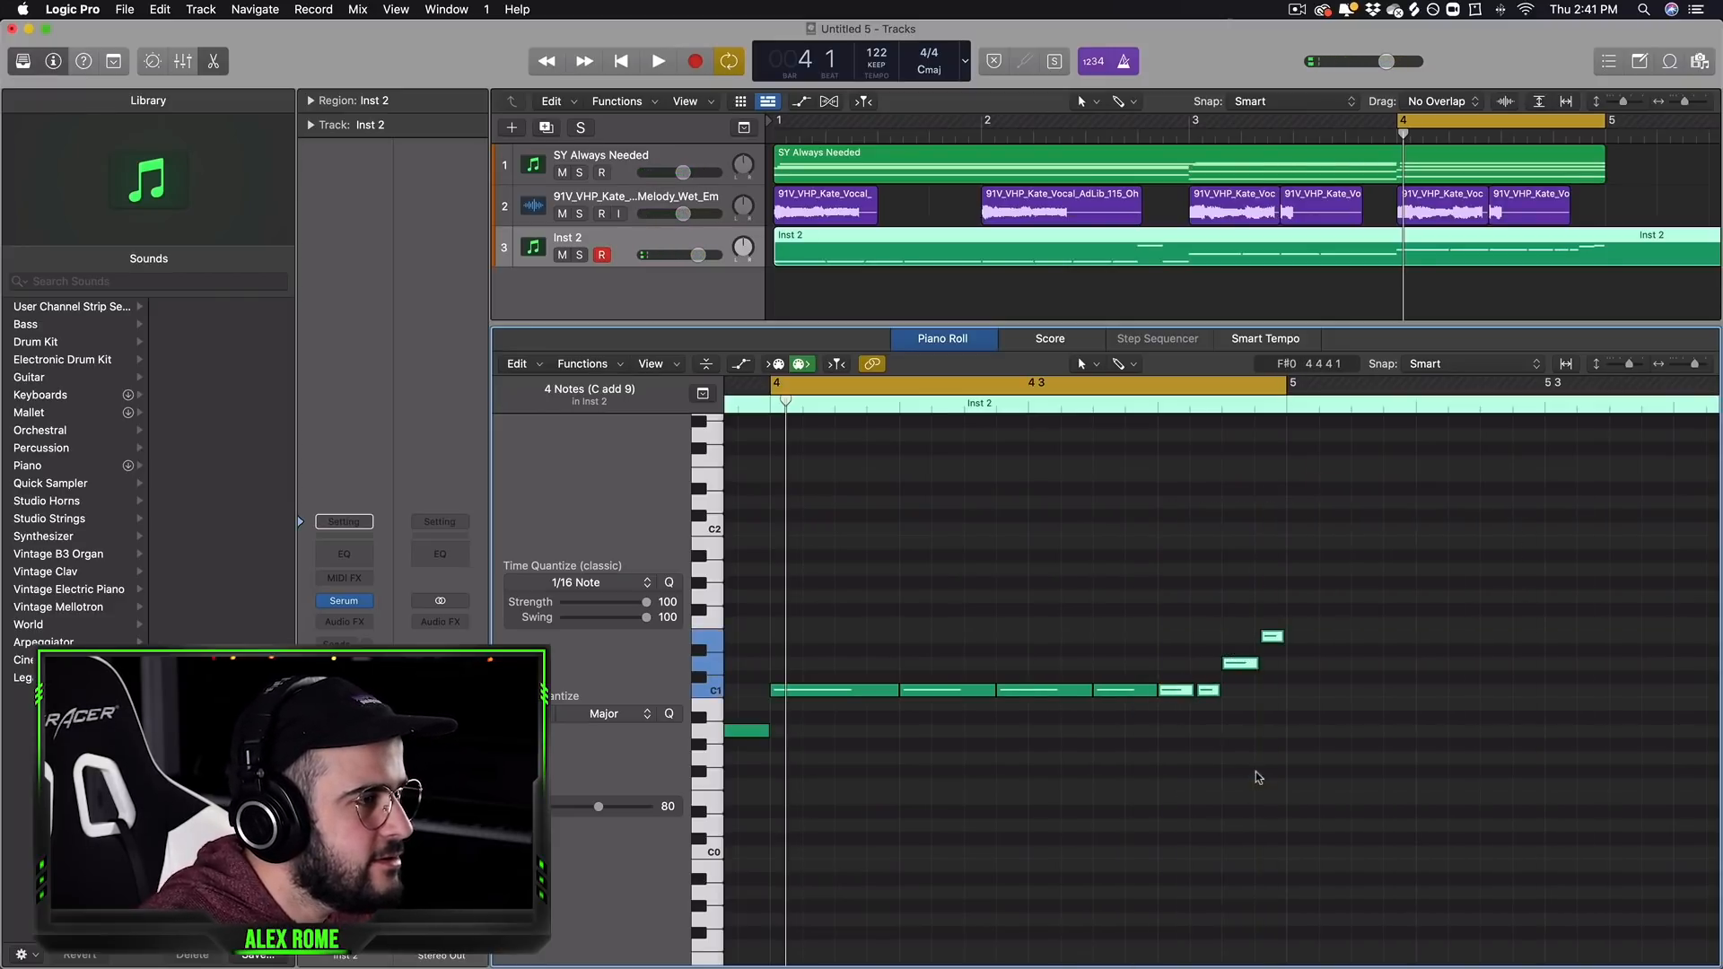
key("space")
scroll(1239, 736, "up", 1)
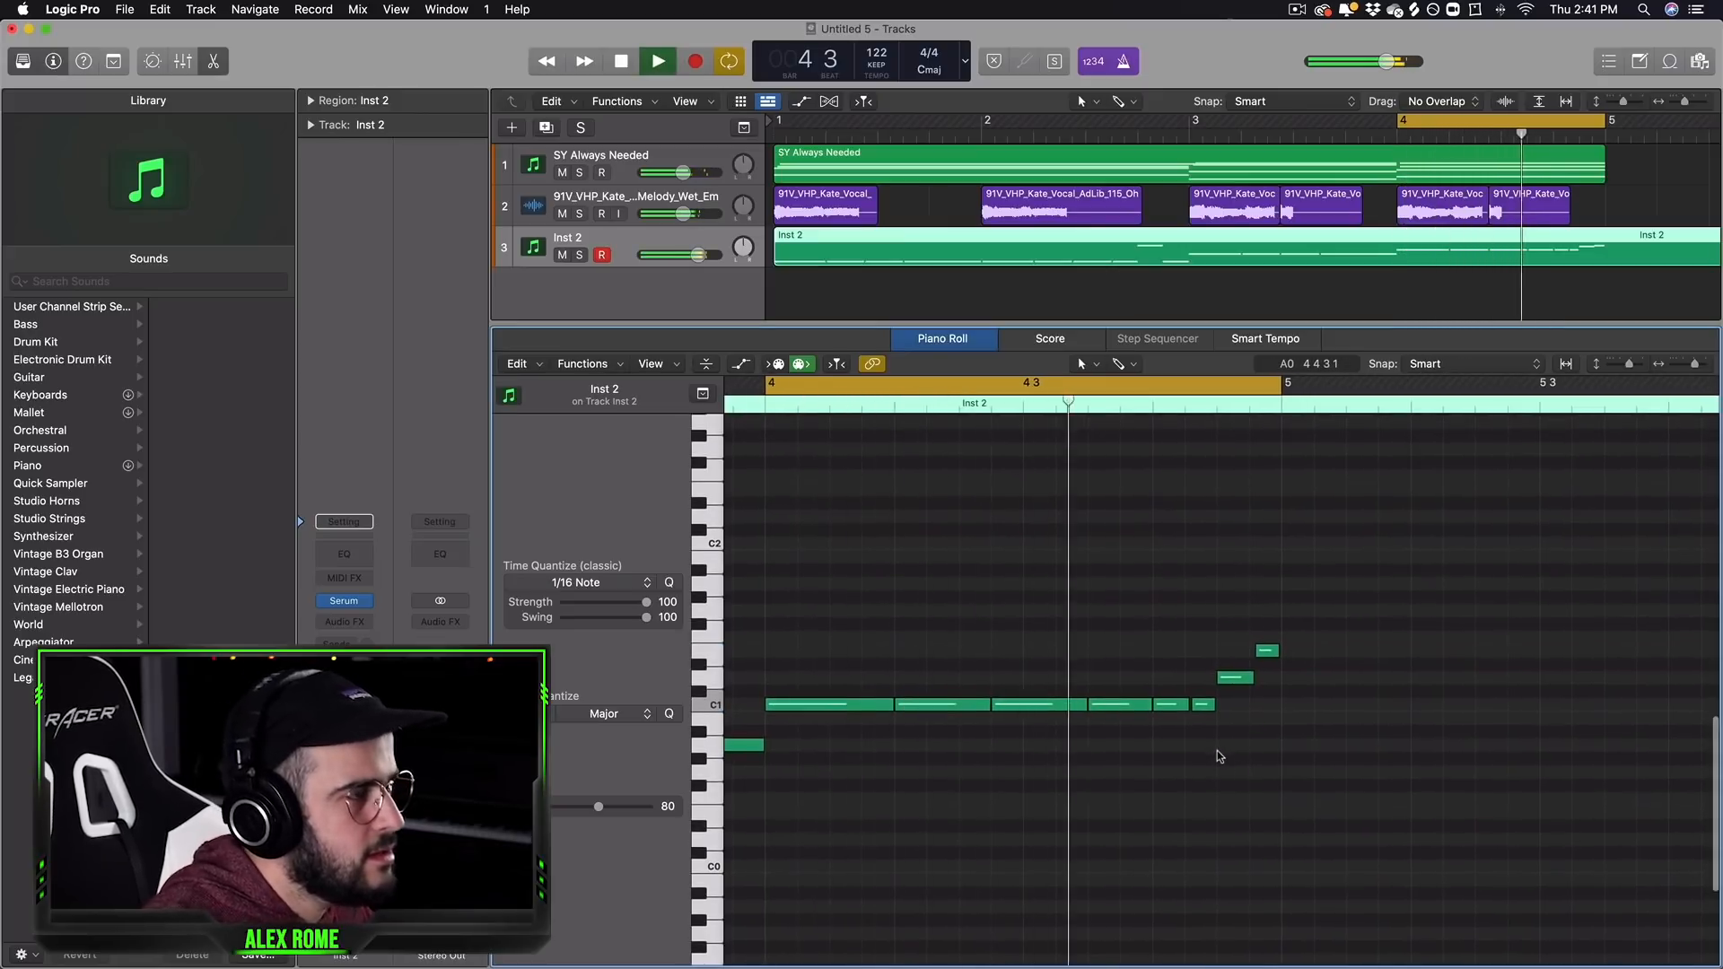
key("space")
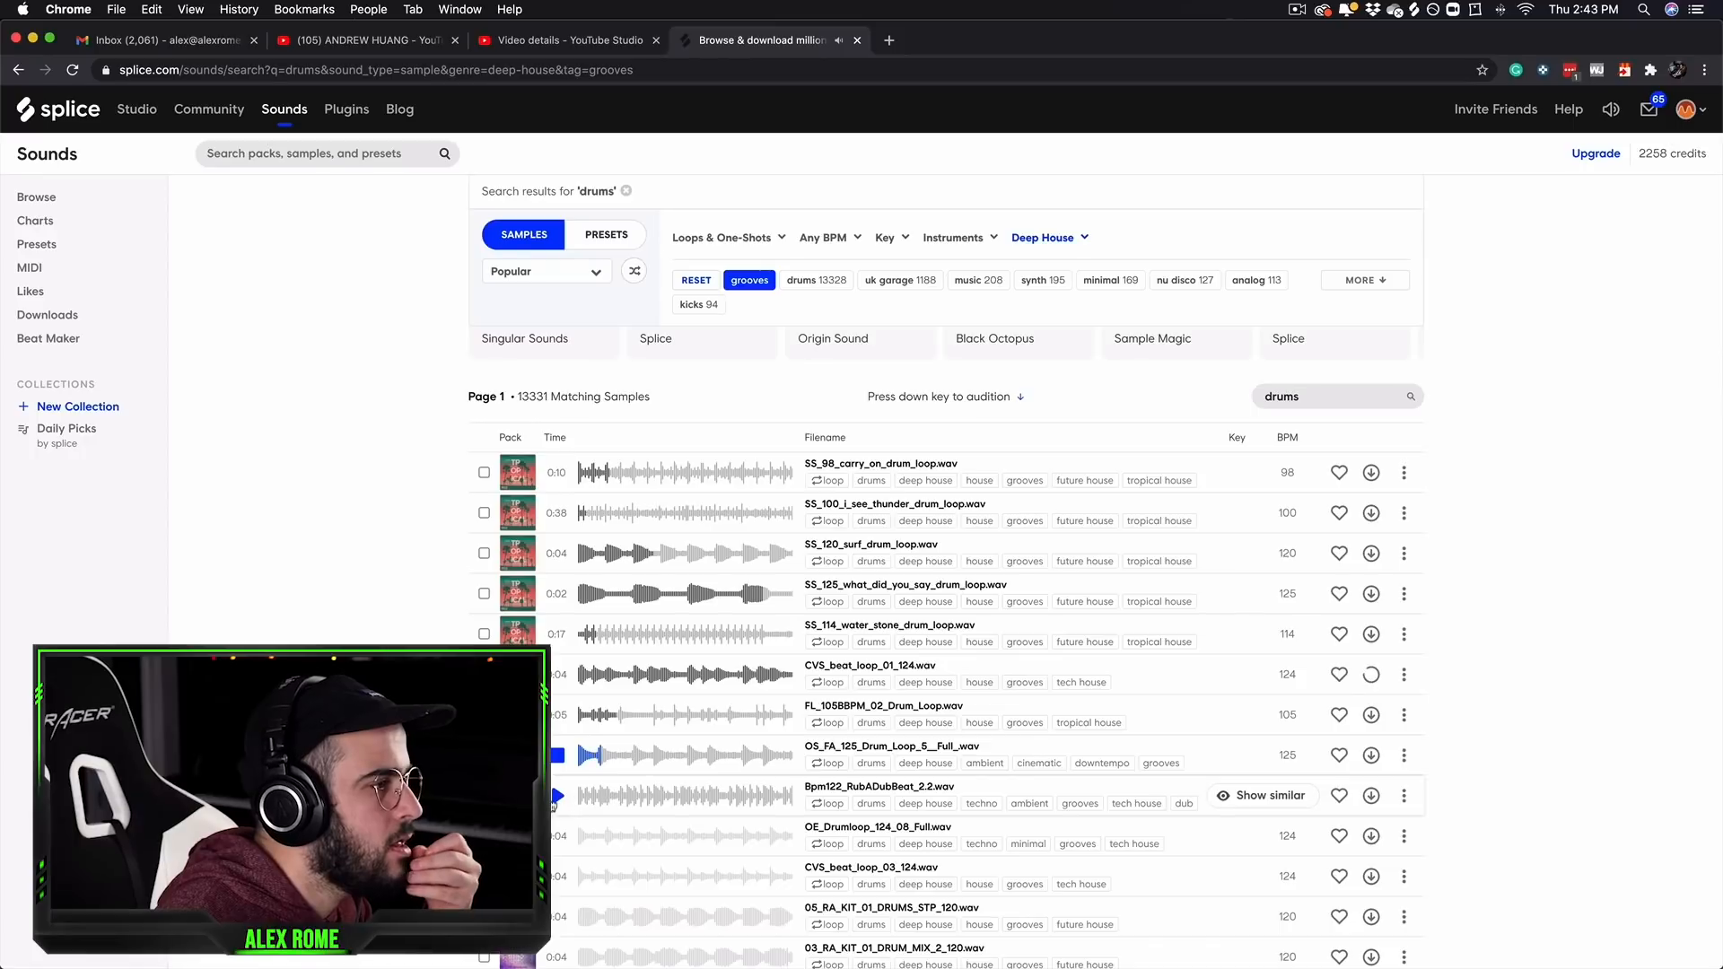
Step: Switch to Splice and audition the Bpm122_RubADubBeat_2.2 drum loop and deep house hihat loops
left_click(557, 796)
scroll(563, 790, "down", 2)
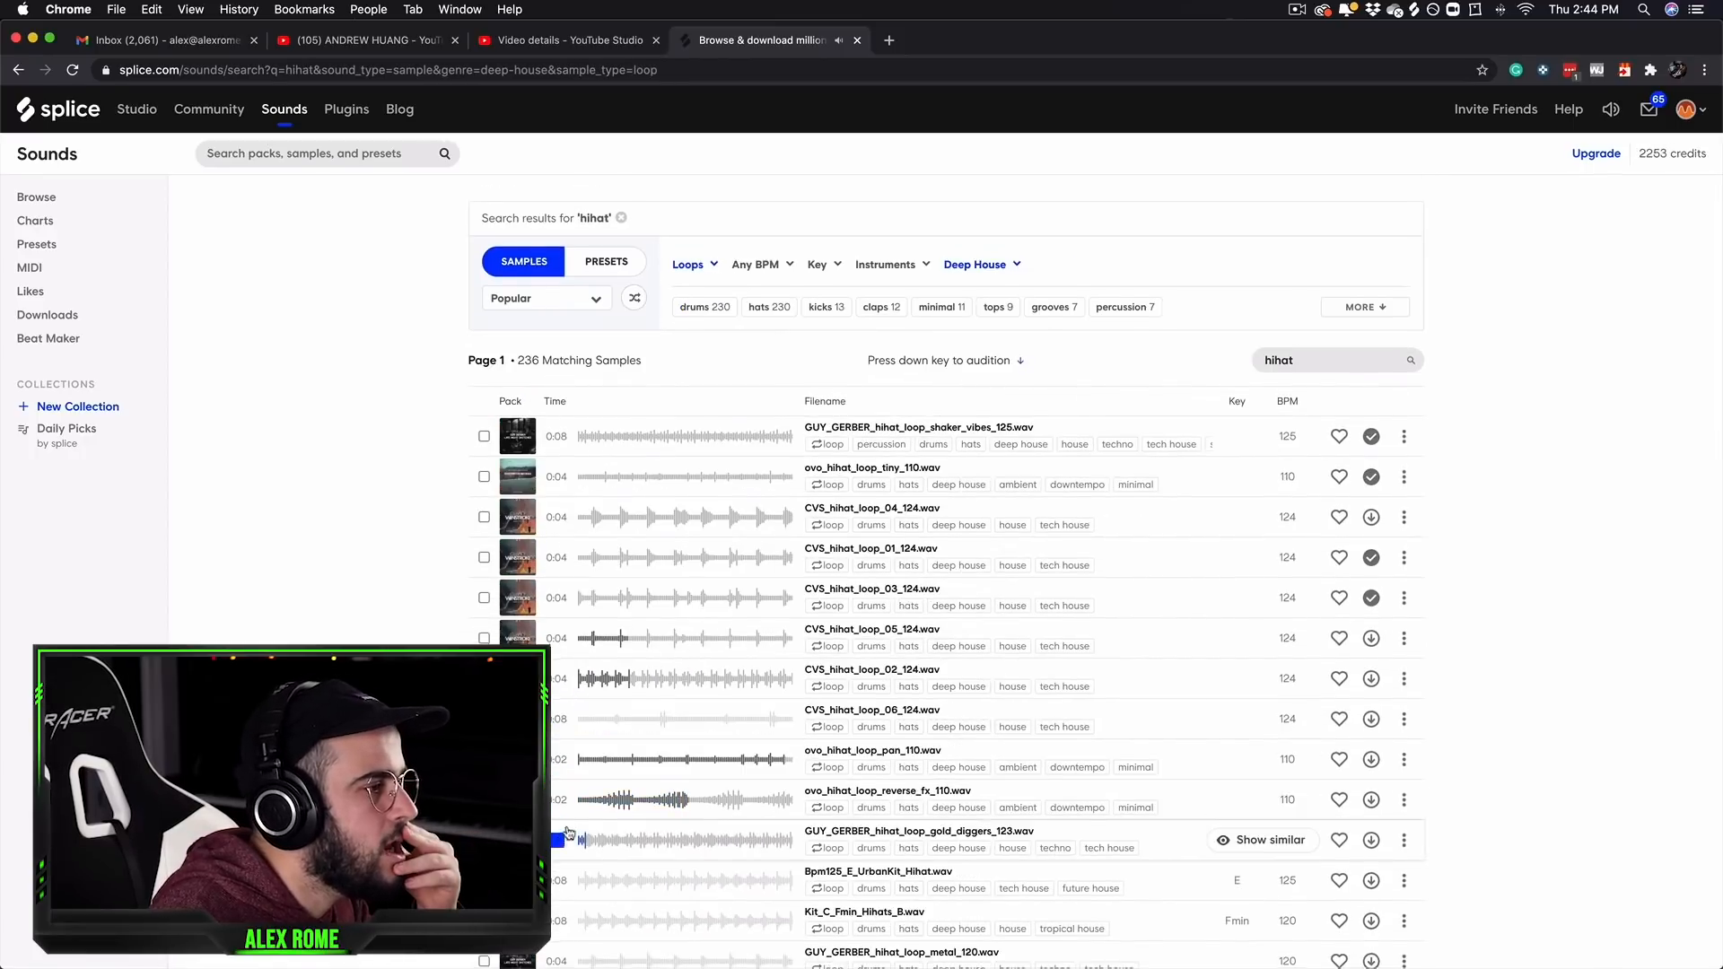
scroll(561, 752, "down", 2)
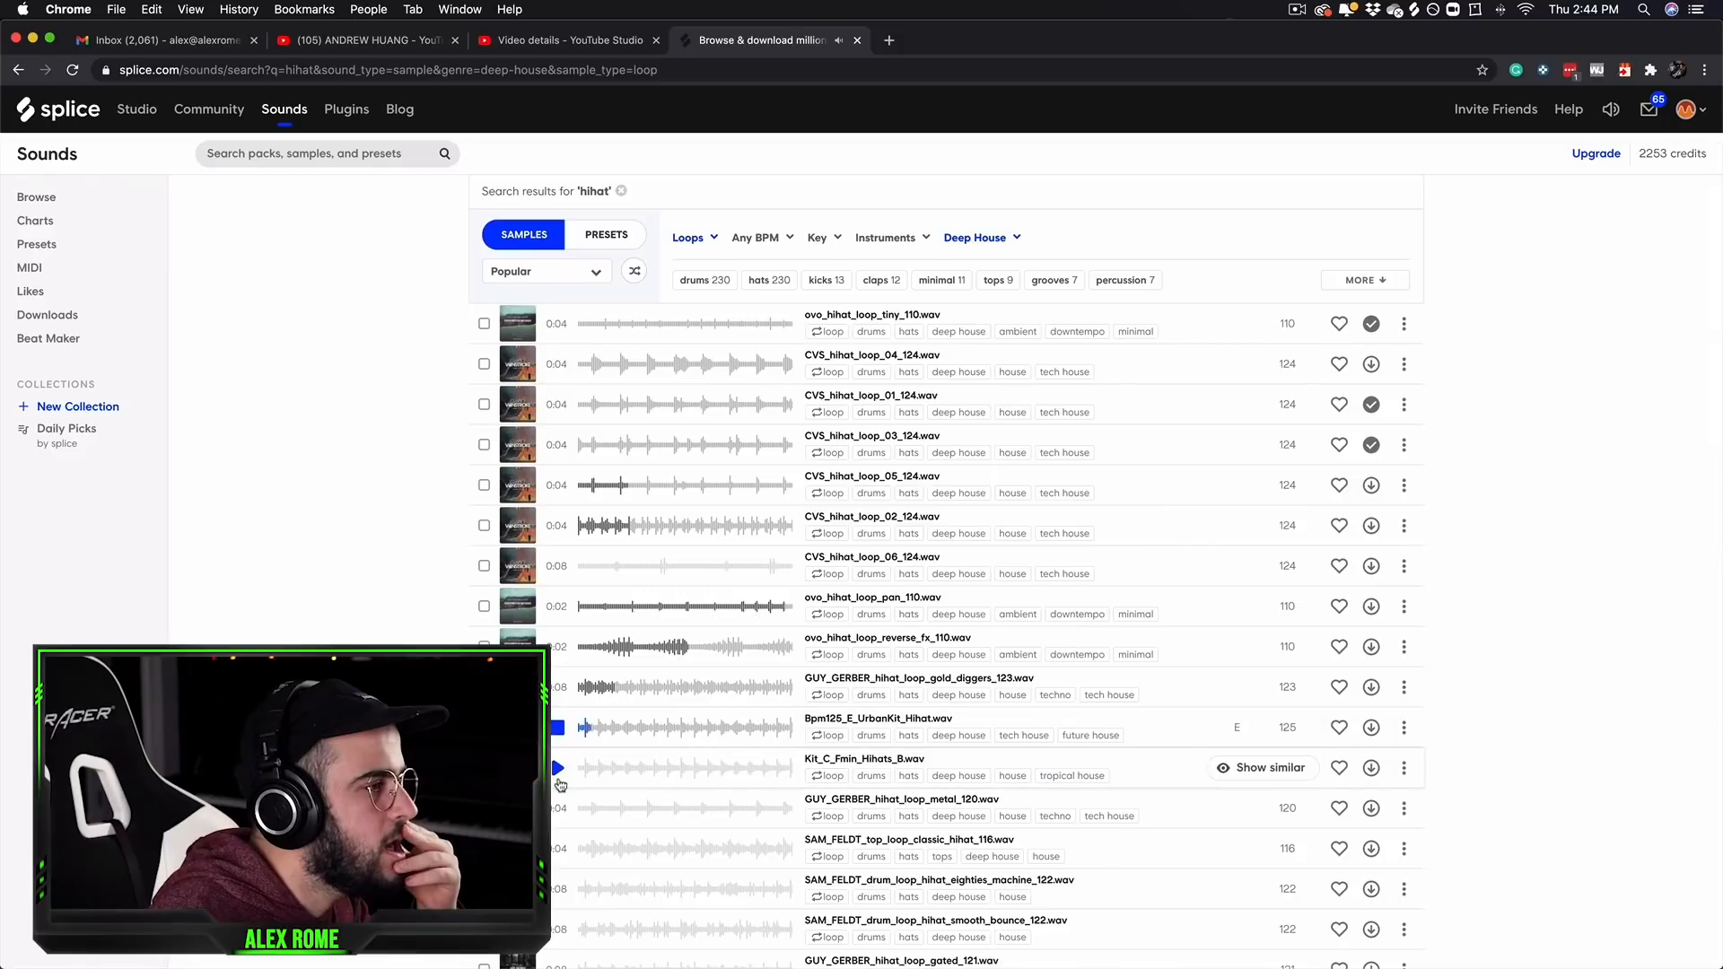